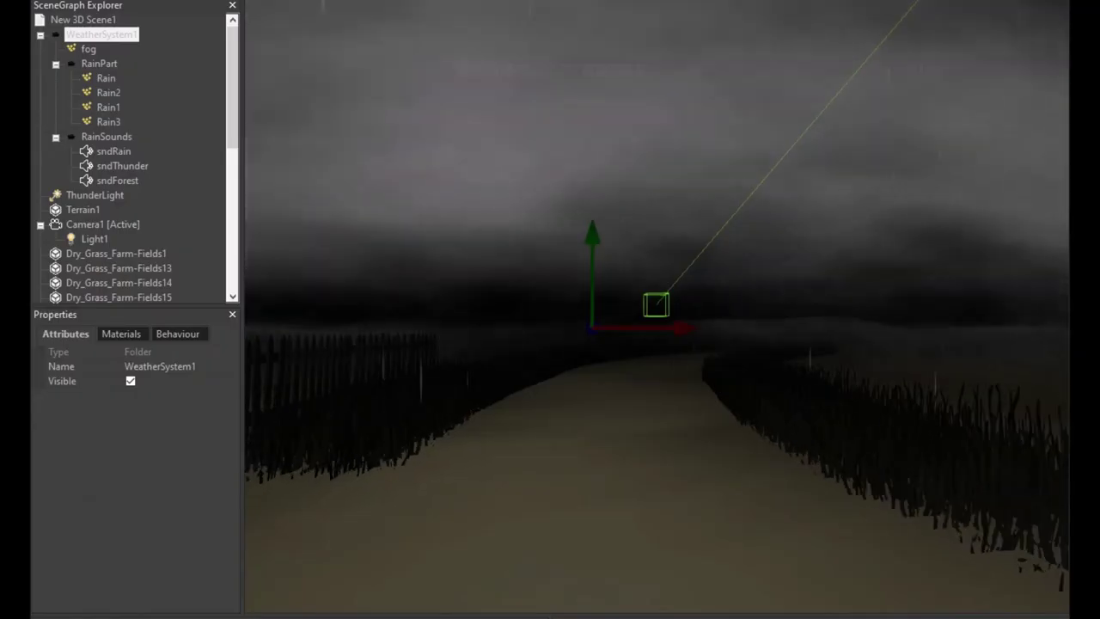
Check the rain sound settings, then set sndThunder to play as 2D.
left_click(122, 165)
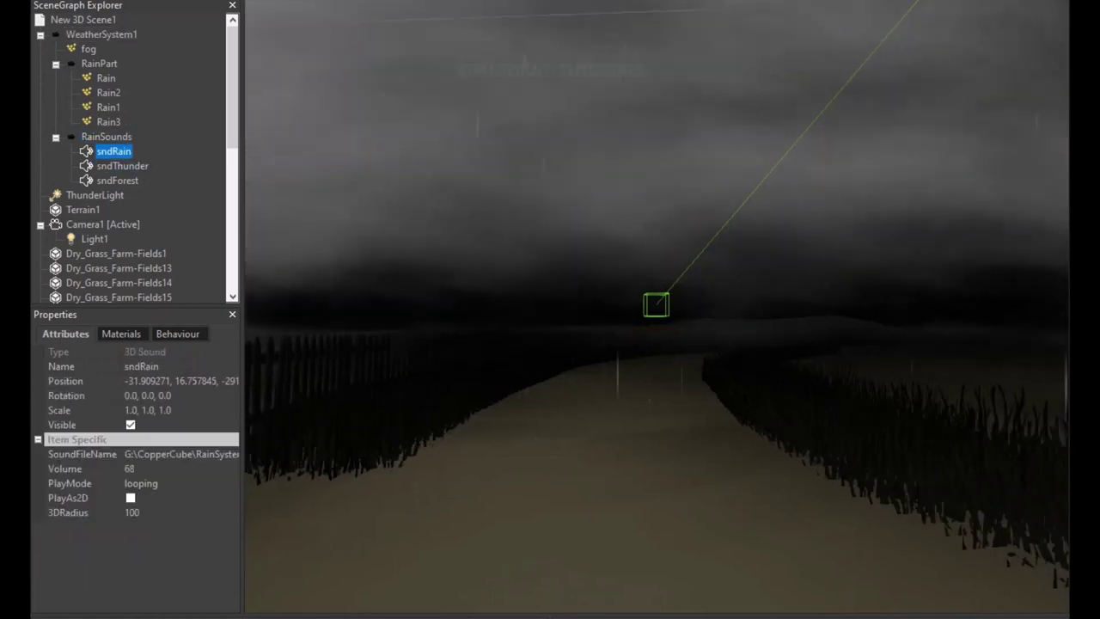
left_click(122, 166)
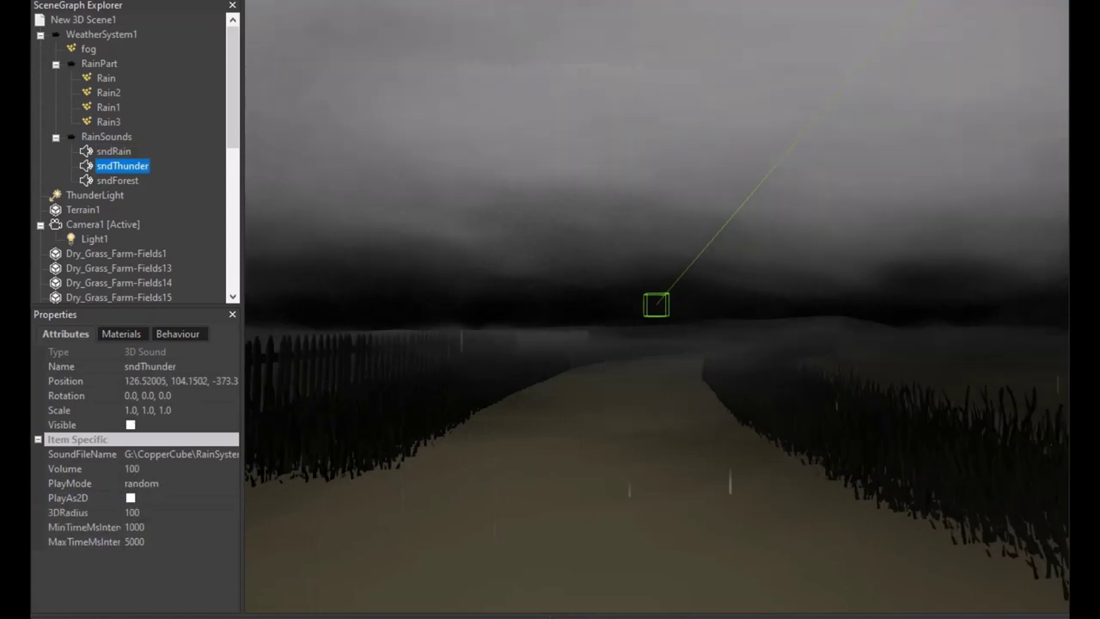
left_click(130, 498)
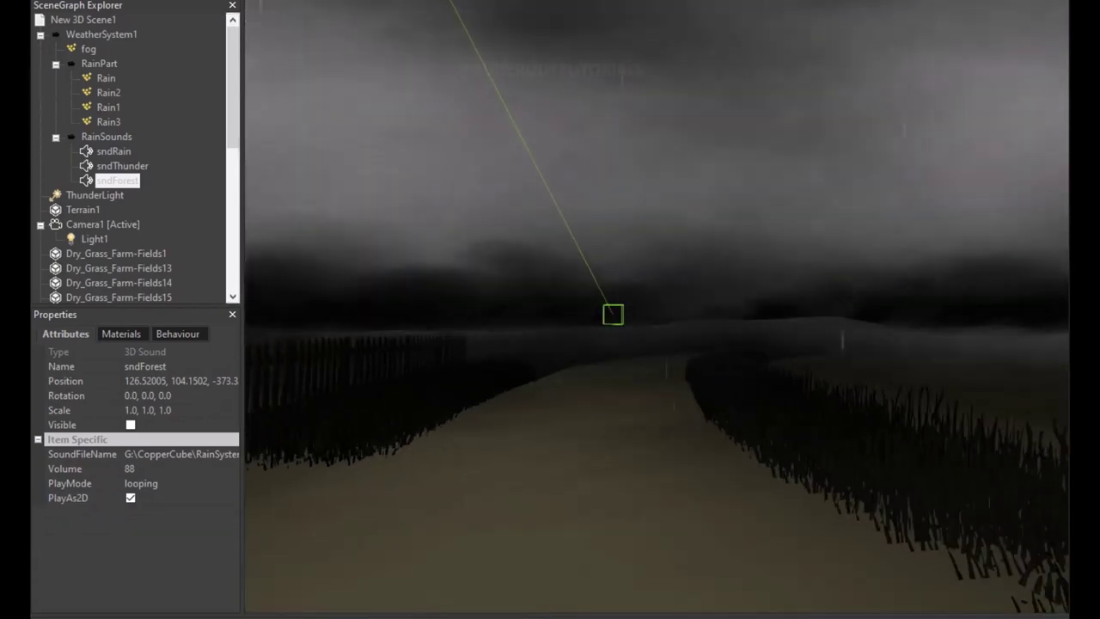
Review the RainPart fog particles and scene fog settings, then publish and preview fullscreen.
left_click(83, 209)
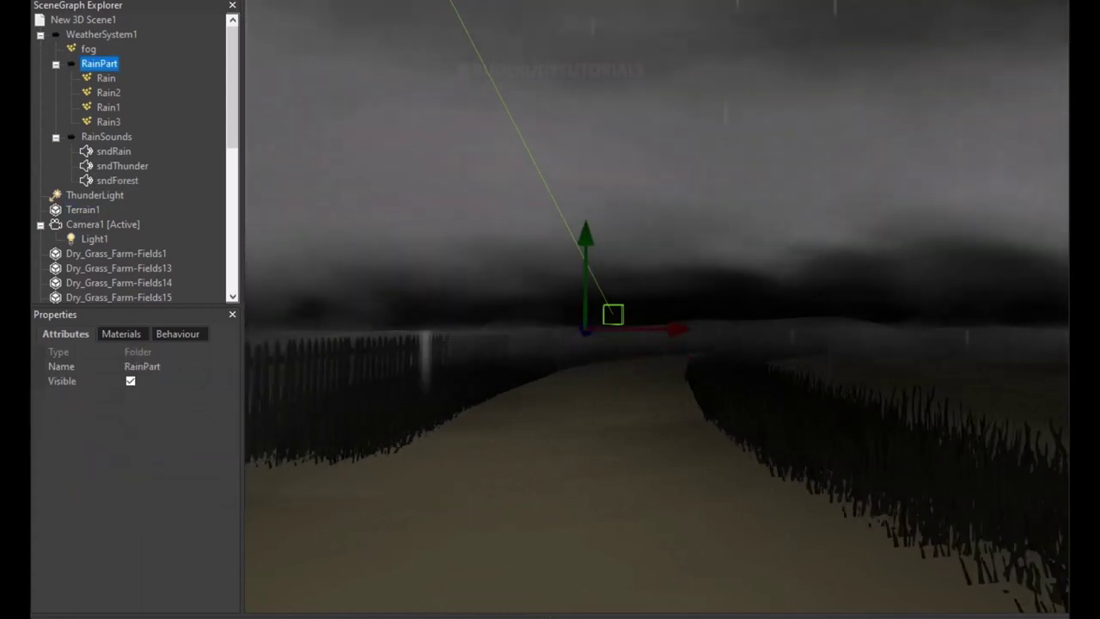
left_click(87, 48)
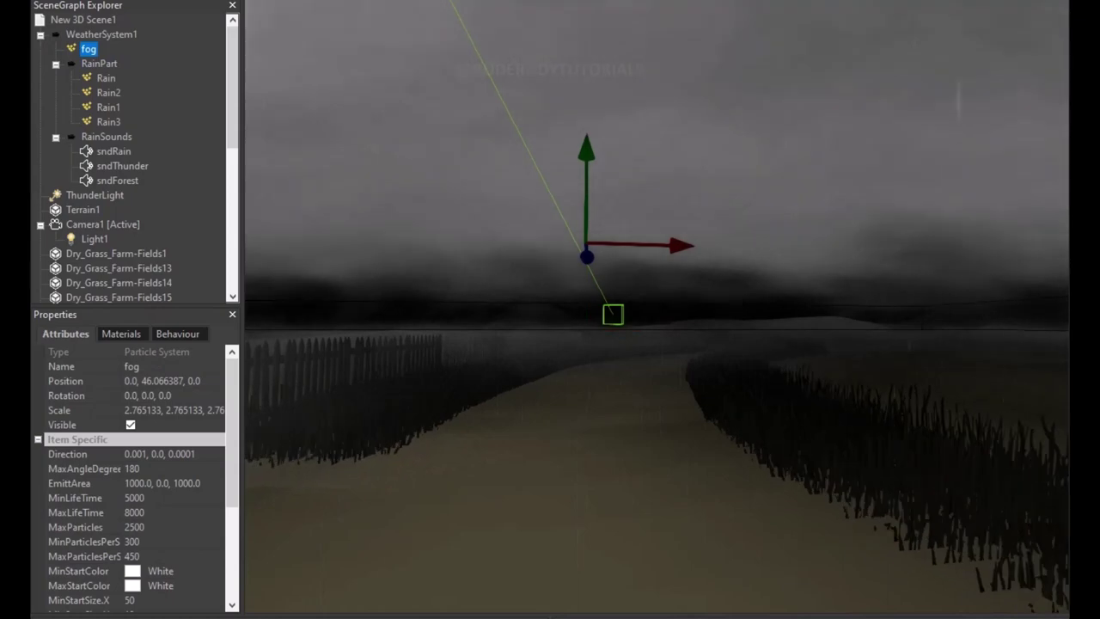
left_click(83, 19)
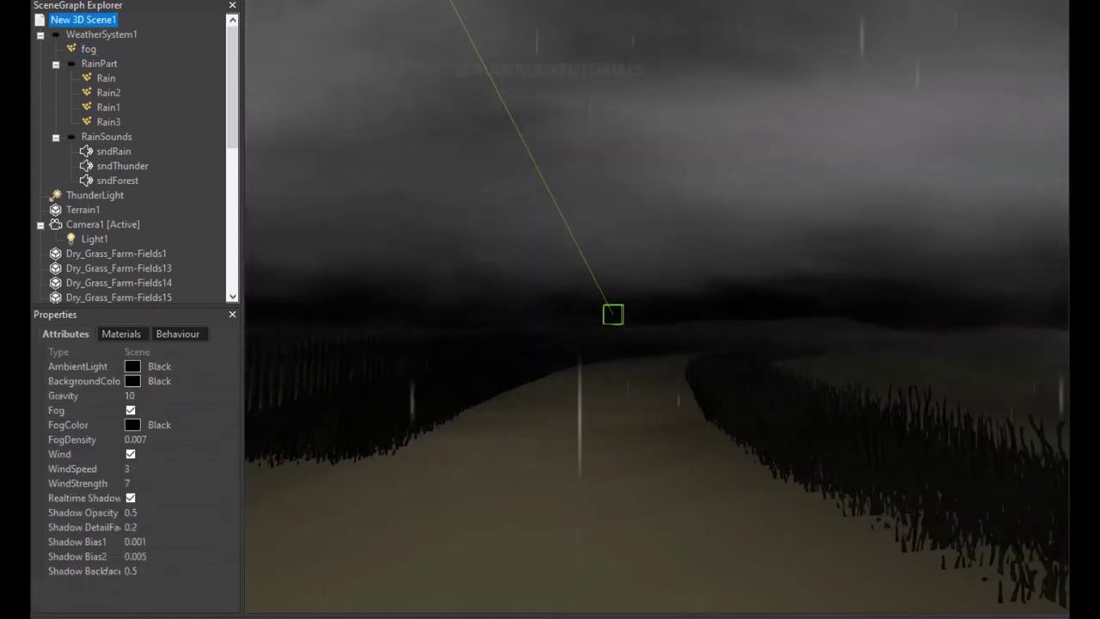
key("F5")
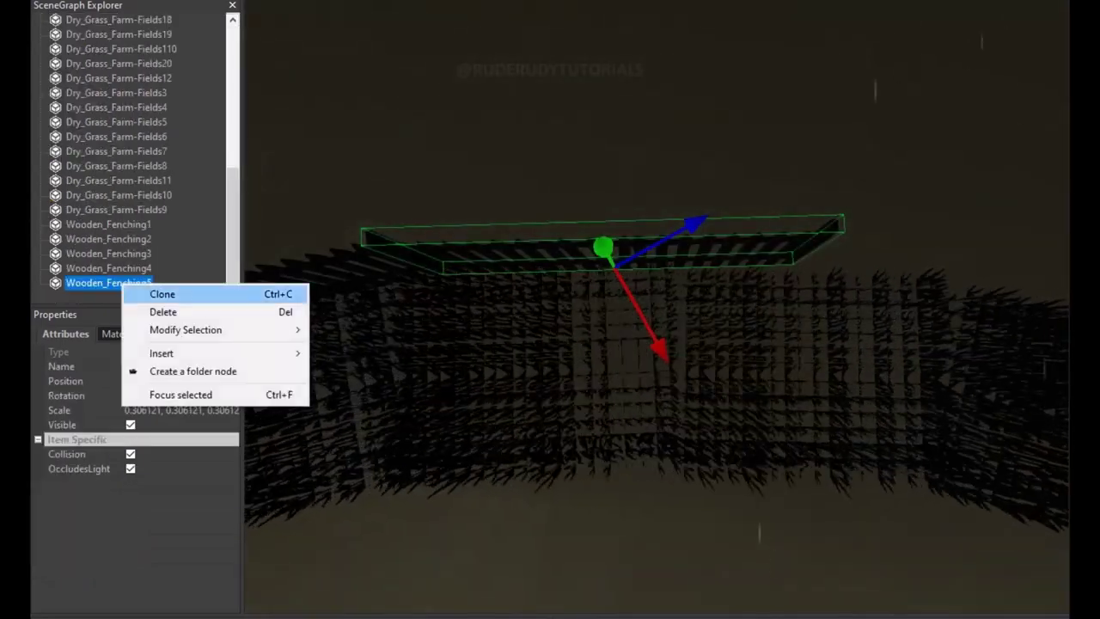
Clone the fence into Wooden_Fenching6 and Wooden_Fenching7, sliding and angling the new section along the field edge.
left_click(163, 294)
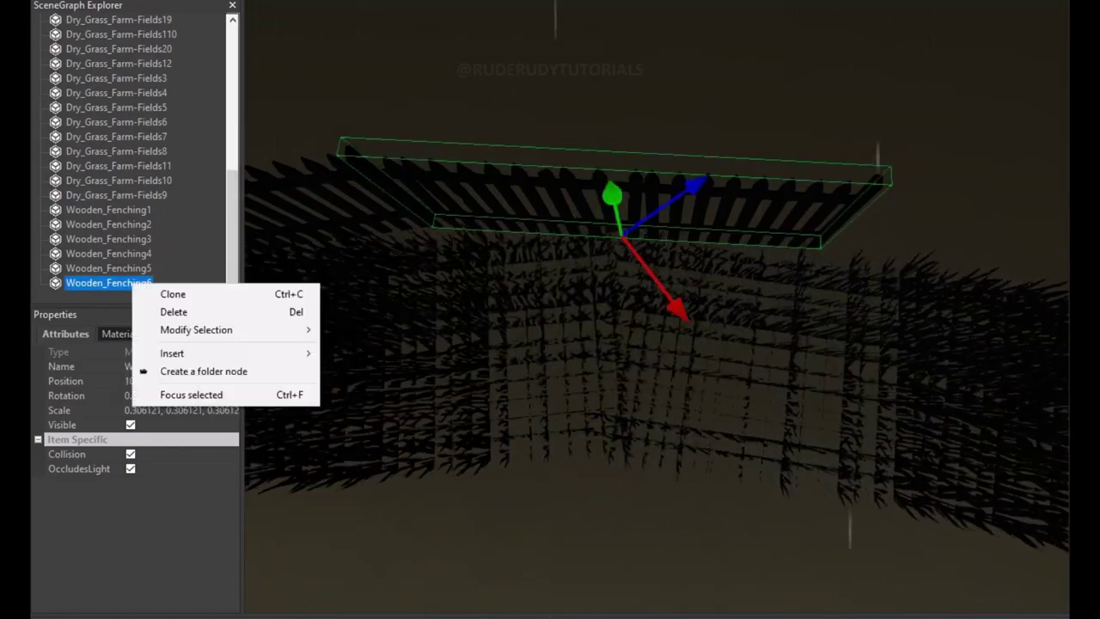
left_click(172, 294)
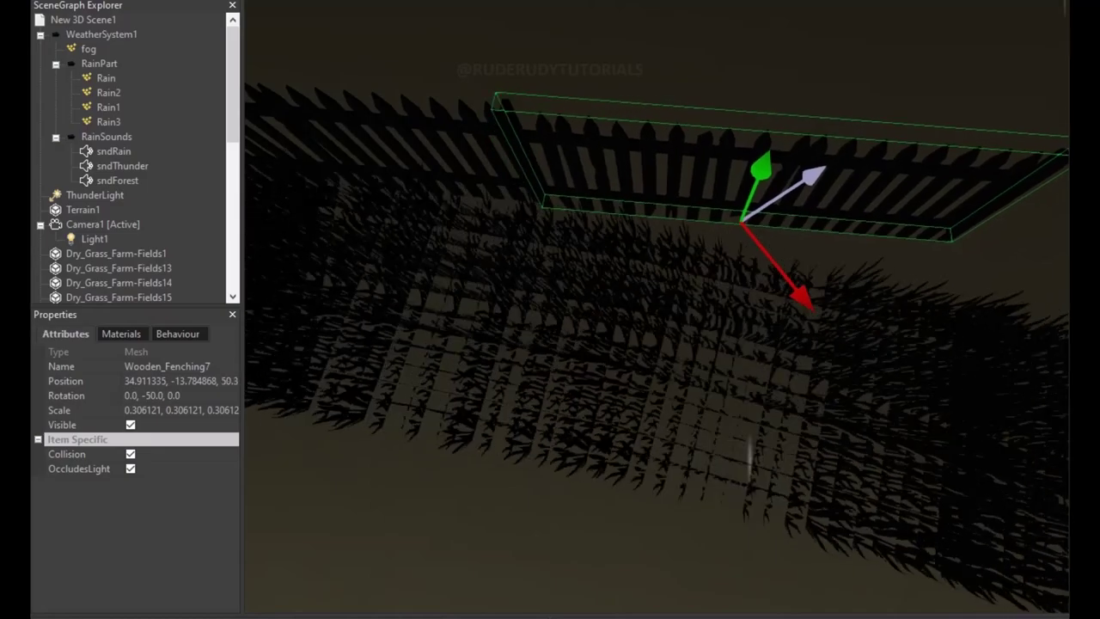
left_click_drag(799, 294, 794, 290)
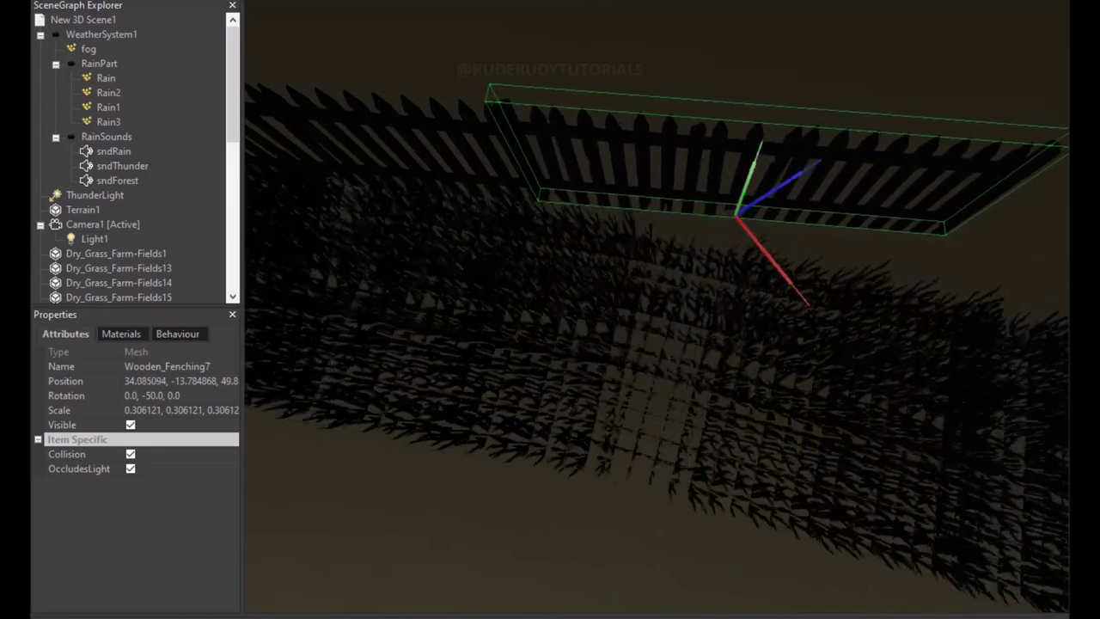
mouse_move(754, 172)
left_mouse_down()
mouse_move(662, 339)
mouse_move(687, 371)
left_mouse_up()
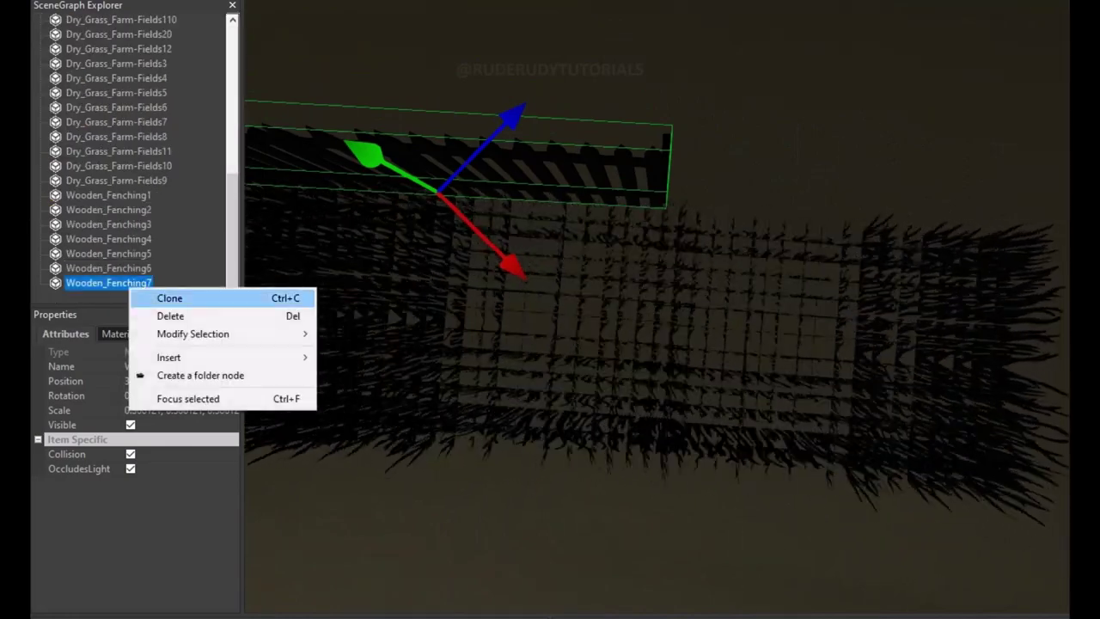
Clone Wooden_Fenching7 into Wooden_Fenching8 and move it along X to about 65.1.
left_click(171, 297)
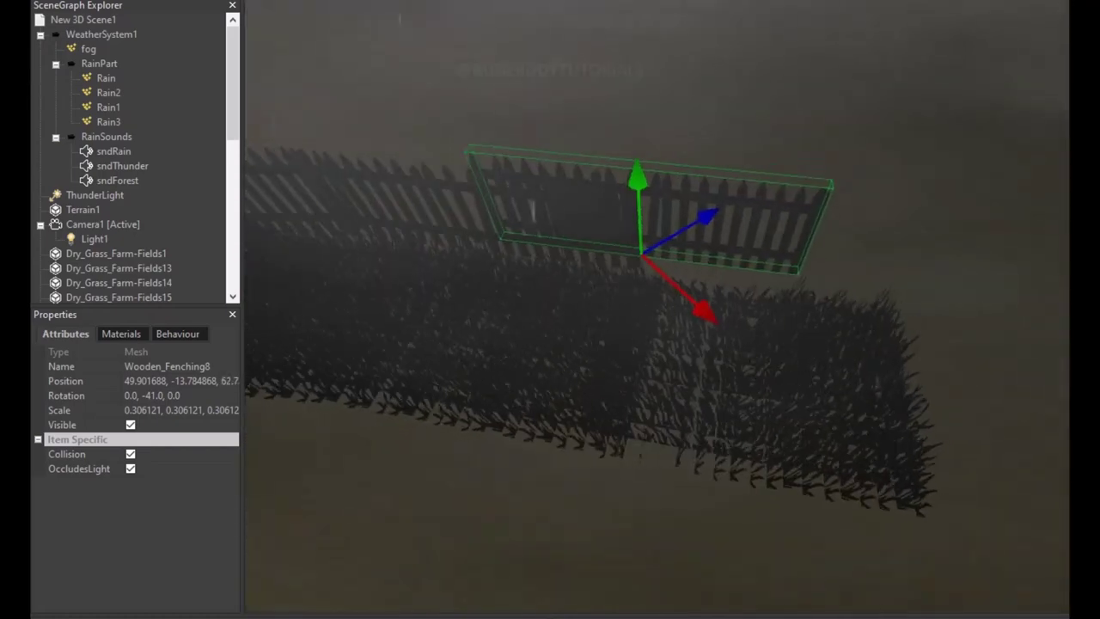
left_click_drag(687, 297, 739, 348)
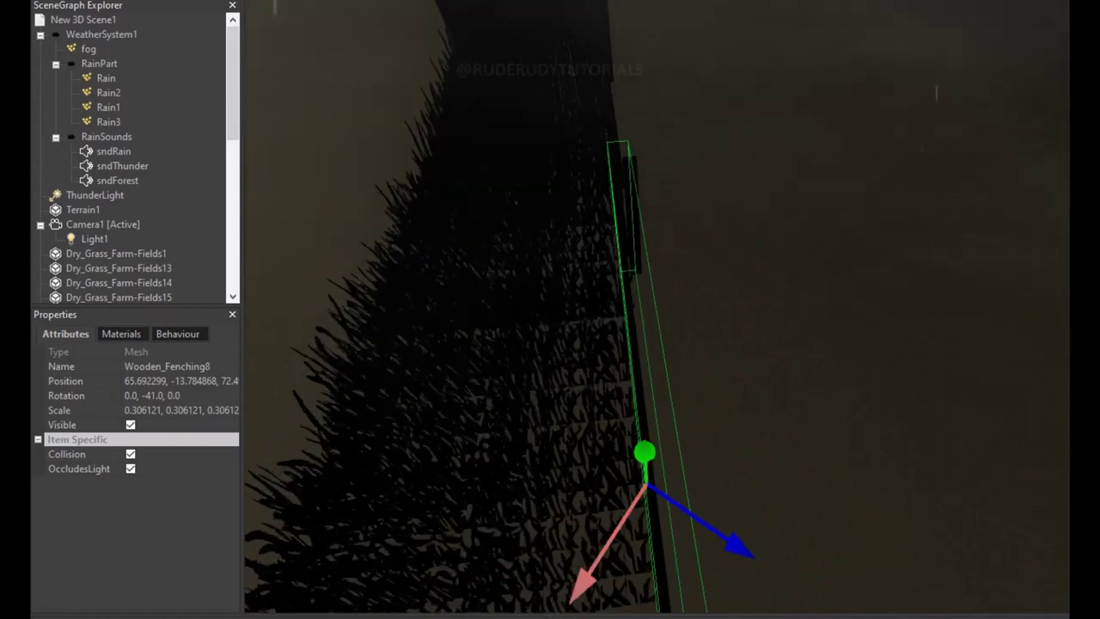
left_click_drag(614, 528, 606, 537)
left_click_drag(584, 584, 586, 588)
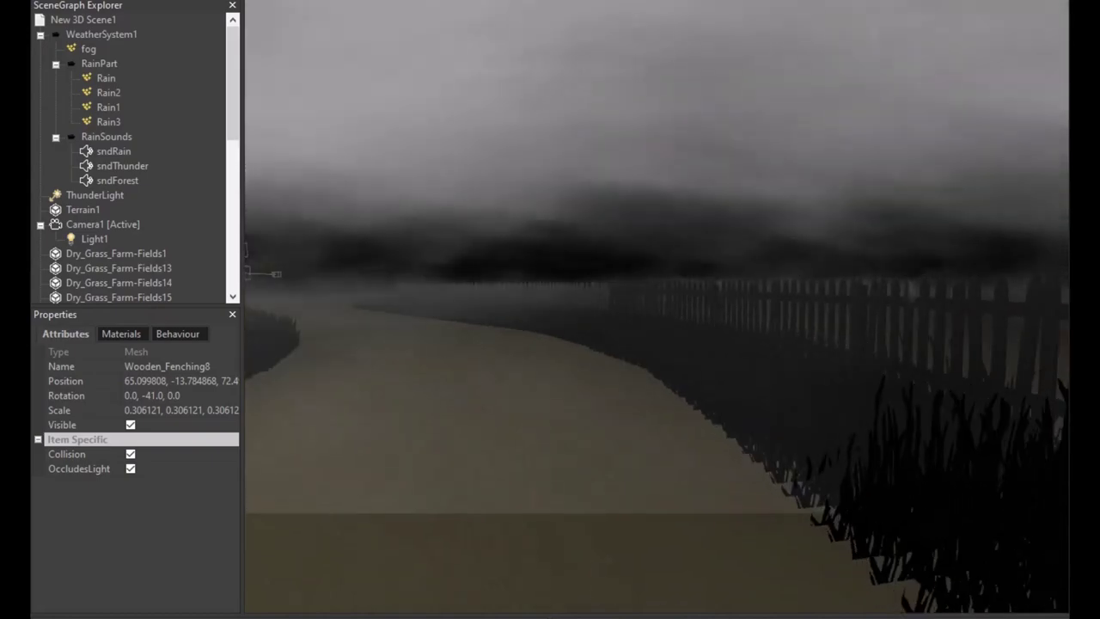
key("F5")
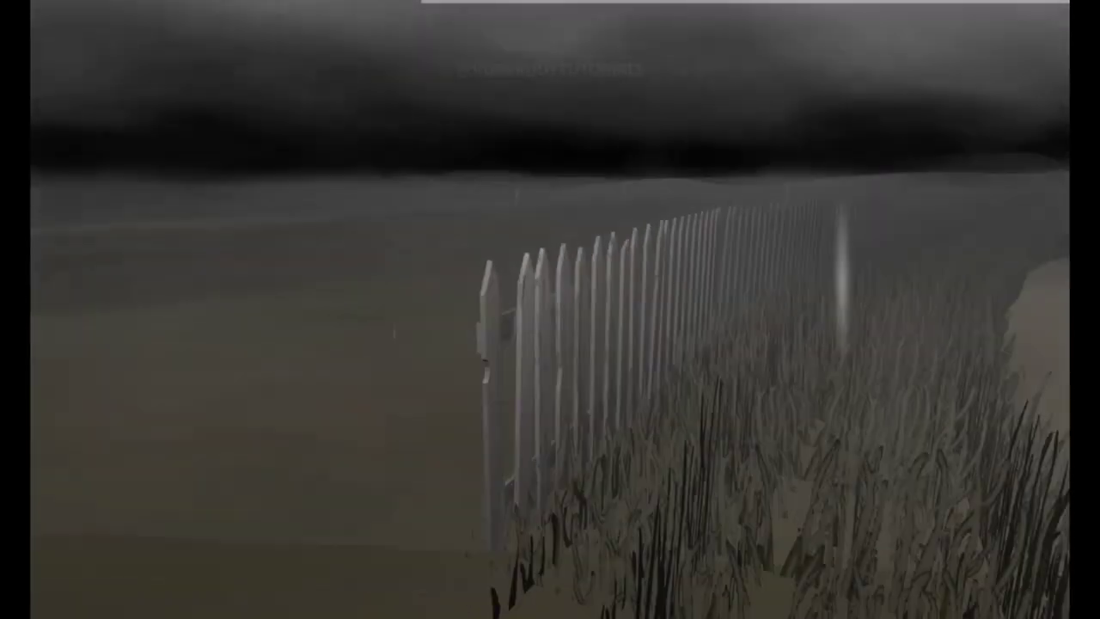
key("Escape")
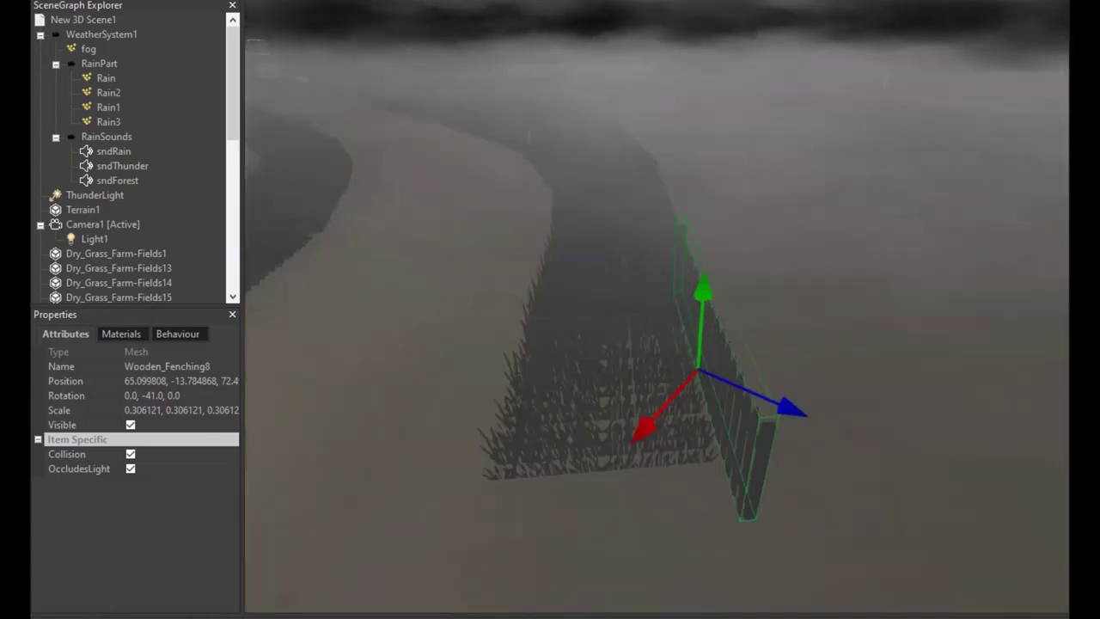
Clone Dry_Grass_Farm-Fields1 into Dry_Grass_Farm-Fields2 and rotate the copy to -307 on Y.
left_click(116, 253)
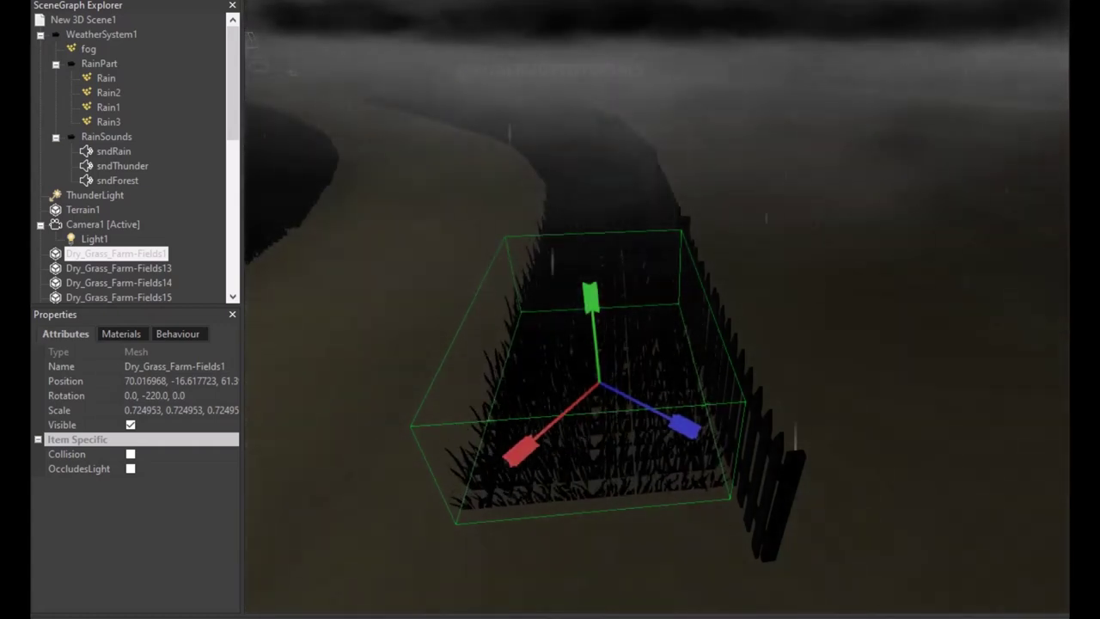
scroll(129, 155, "down", 4)
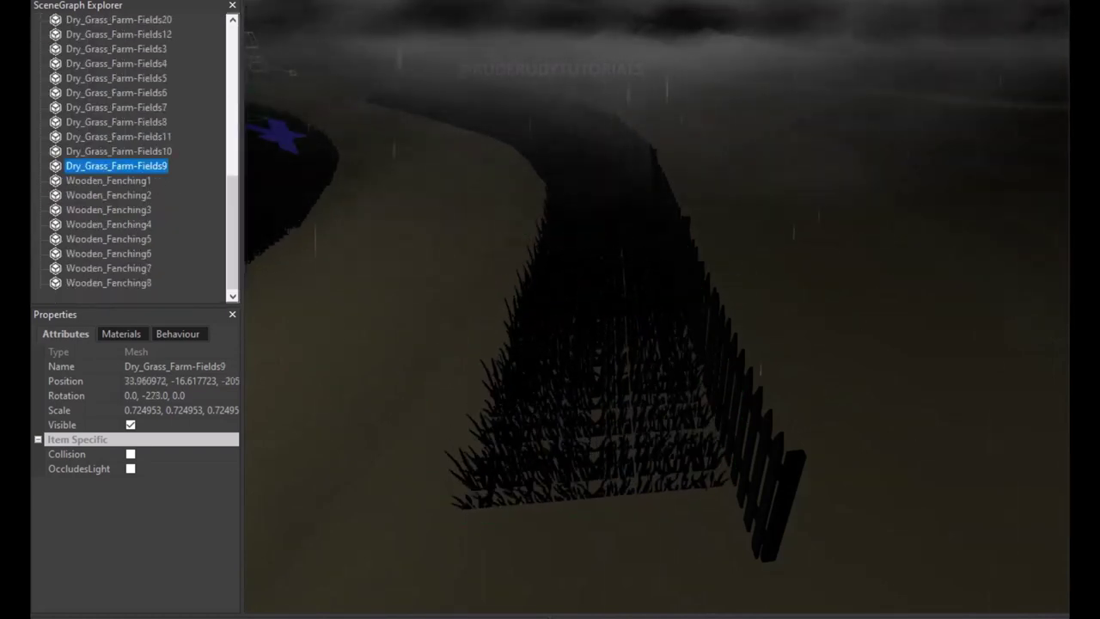
scroll(129, 154, "up", 3)
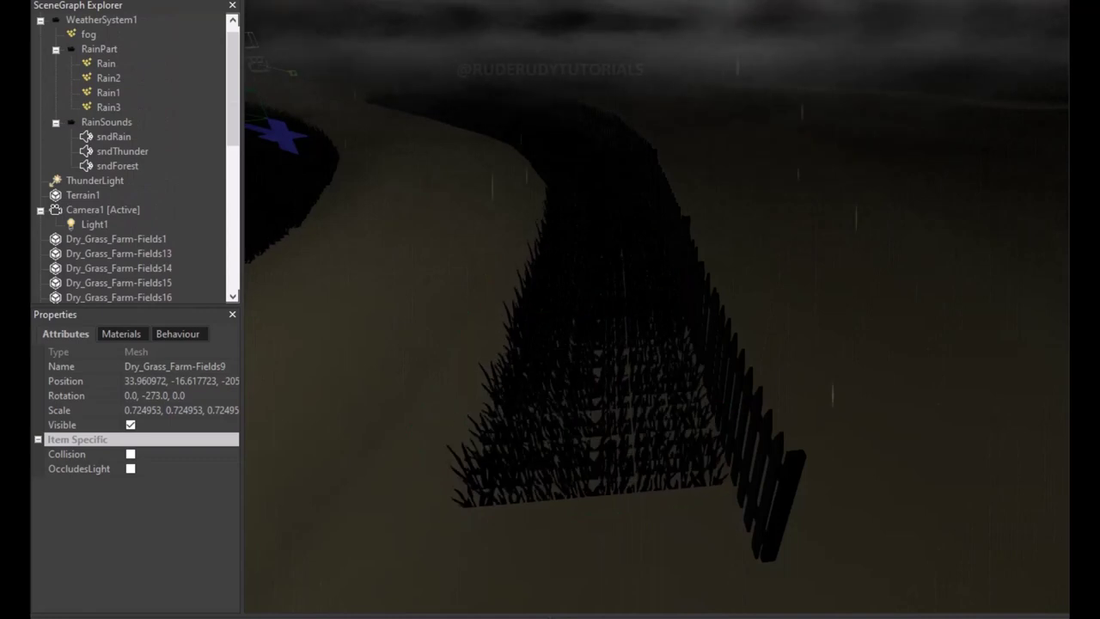
left_click(116, 239)
right_click(122, 238)
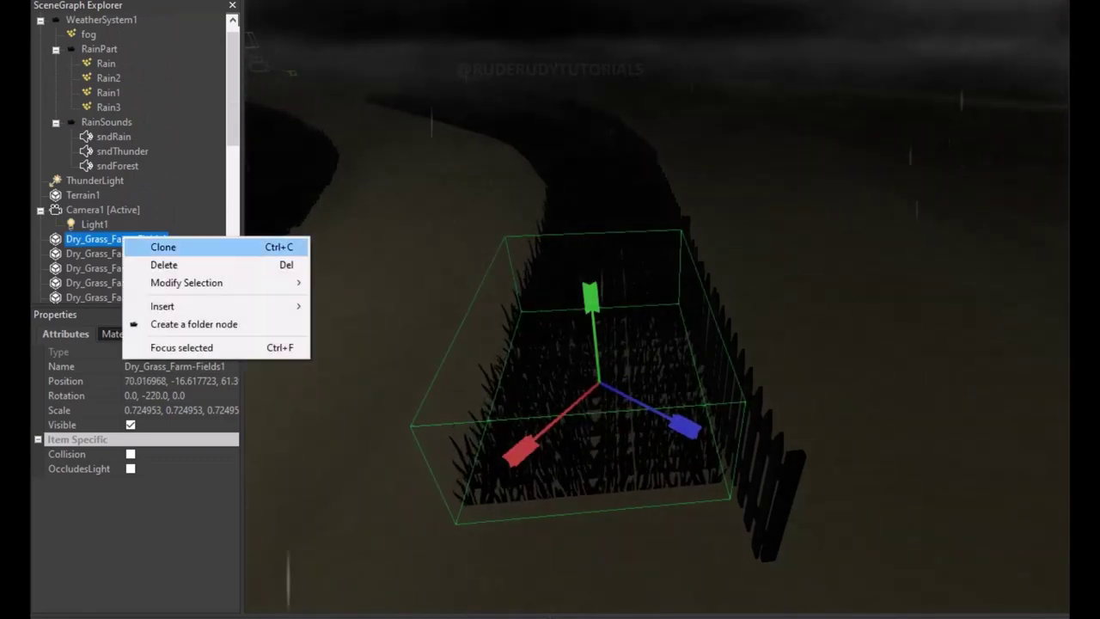
left_click(163, 247)
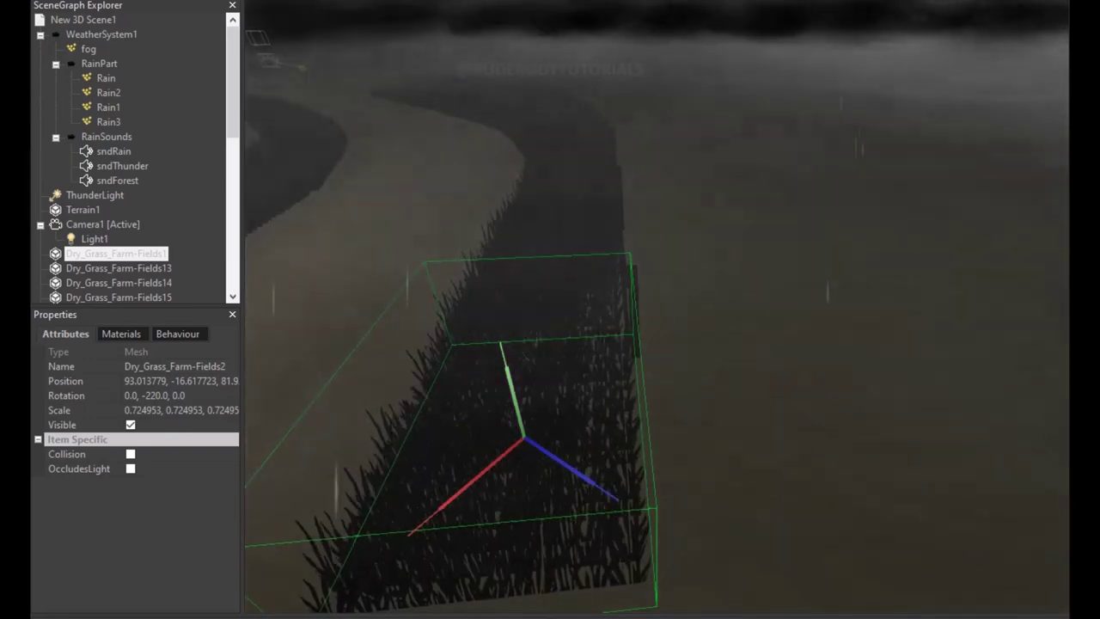
left_click_drag(511, 391, 568, 391)
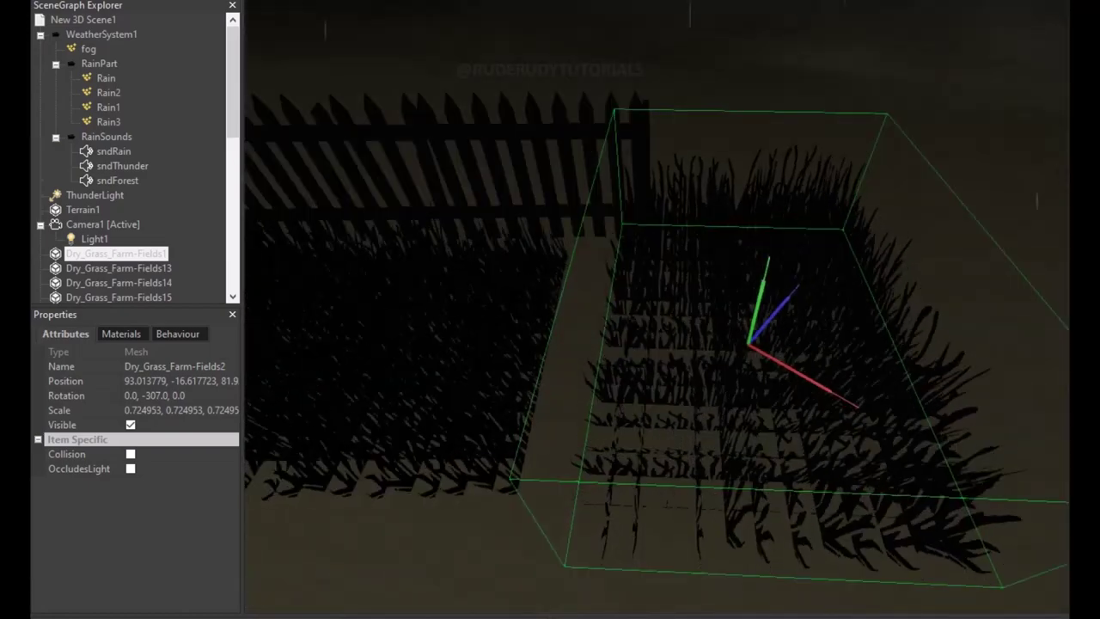
Slide Dry_Grass_Farm-Fields2 along X and Z against the fence, then publish and preview the scene.
left_click_drag(838, 397, 798, 372)
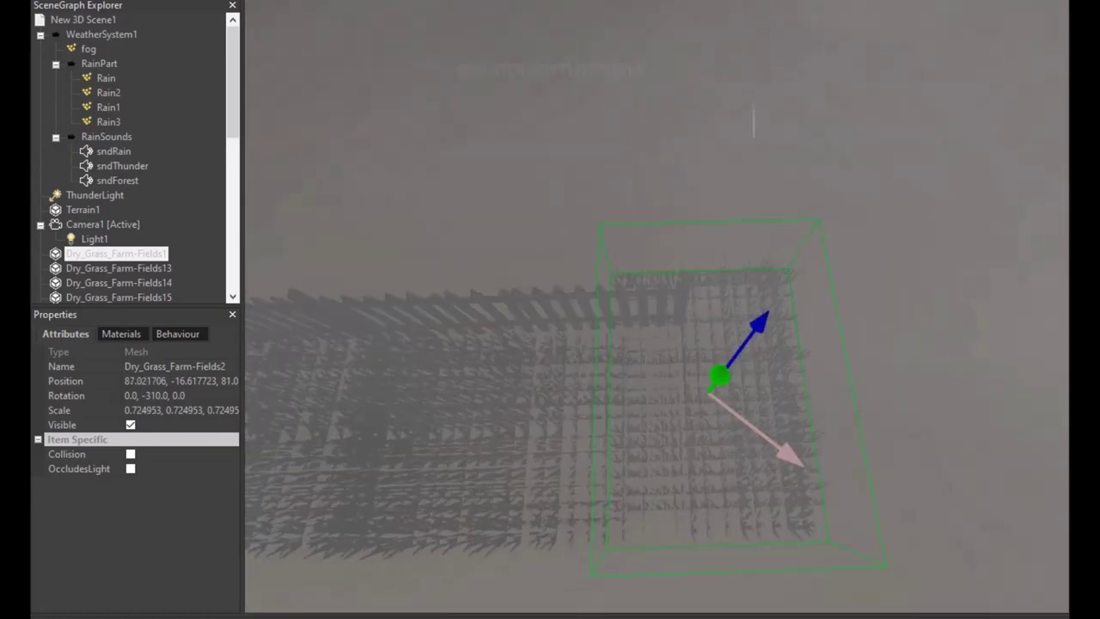
mouse_move(786, 453)
left_mouse_down()
mouse_move(777, 447)
mouse_move(814, 444)
mouse_move(837, 455)
left_mouse_up()
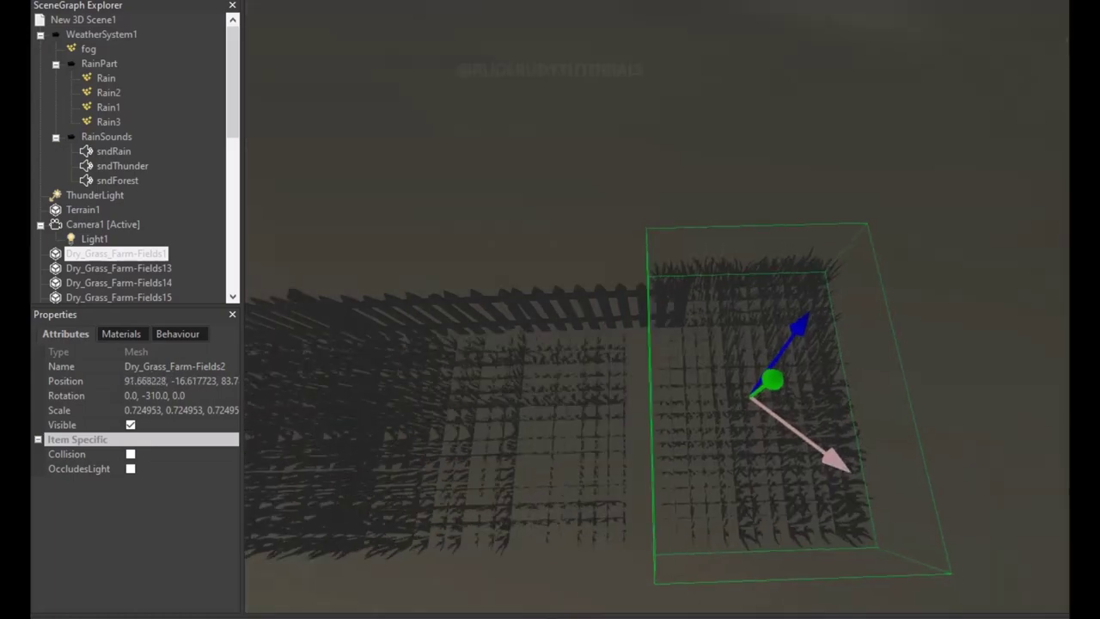
left_click_drag(778, 419, 790, 428)
right_click_drag(791, 428, 808, 378)
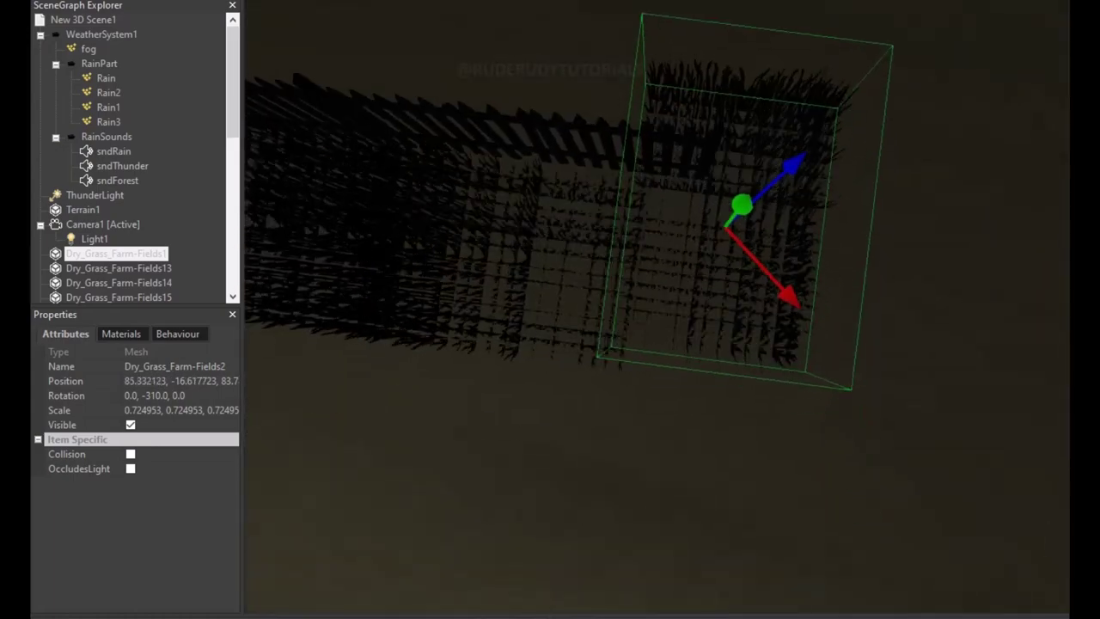
left_click_drag(778, 183, 771, 190)
left_click_drag(760, 314, 777, 331)
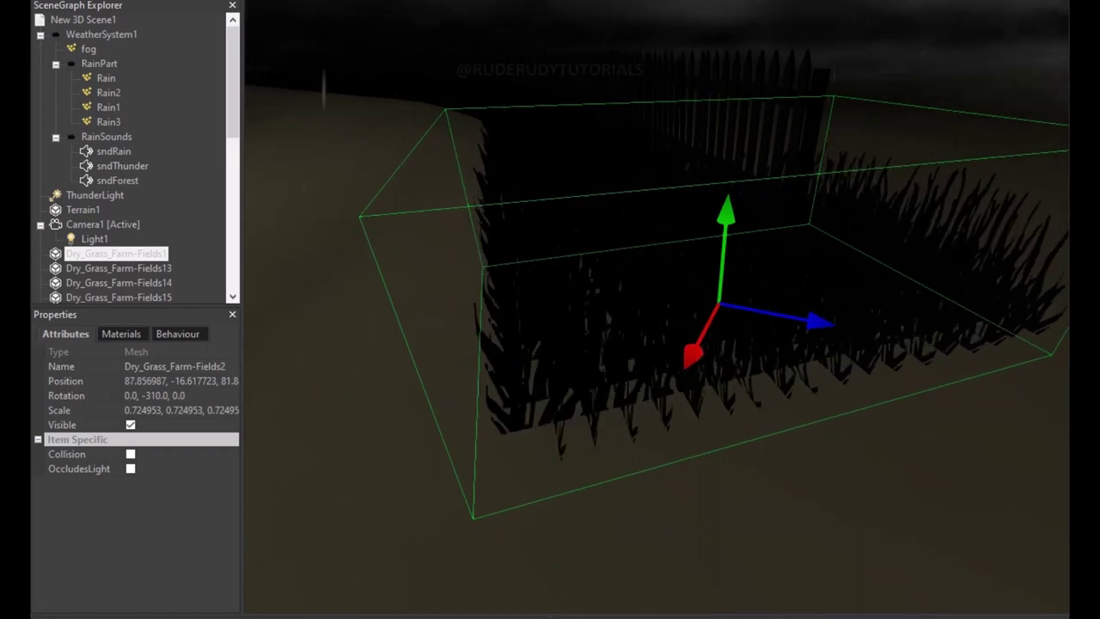
key("F5")
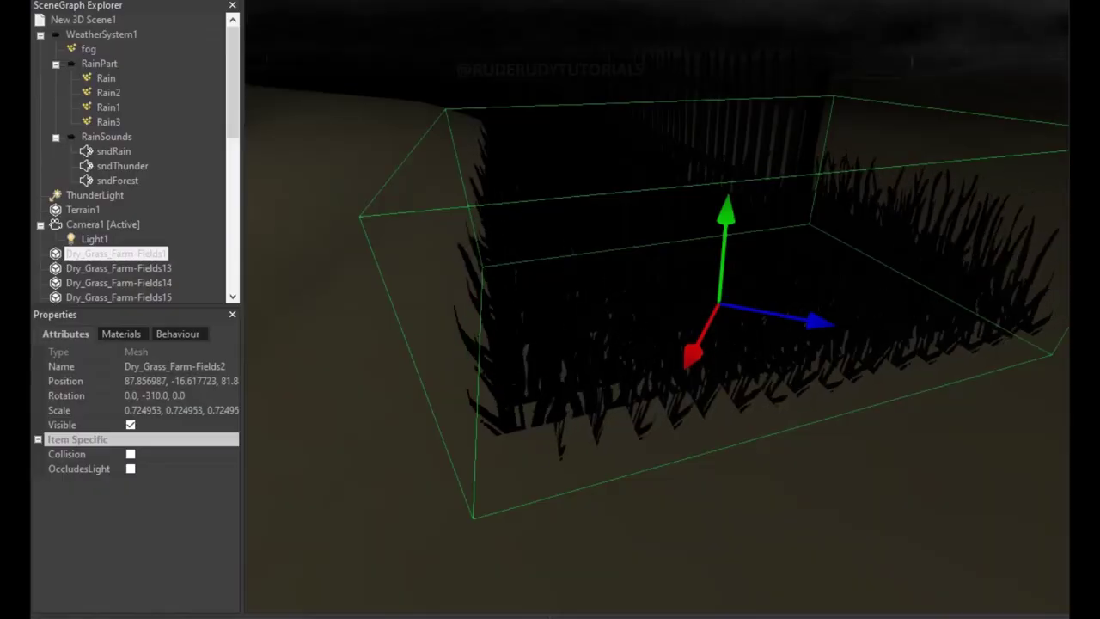
Back in the editor, zoom the viewport out over the foggy fence and grass scene.
scroll(656, 343, "down", 10)
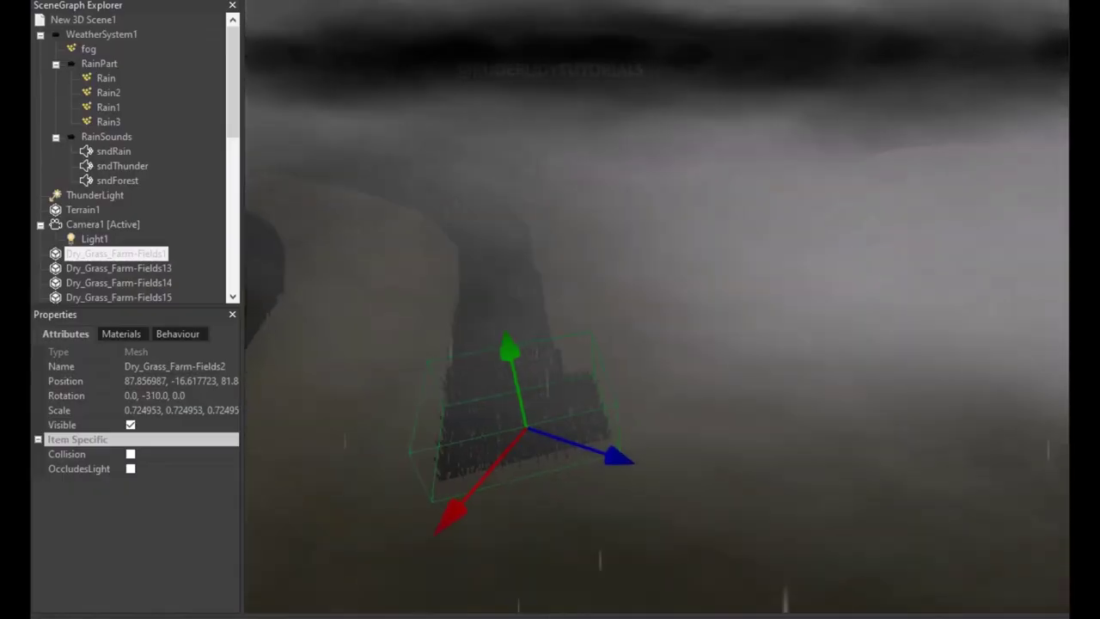
scroll(656, 343, "up", 5)
scroll(656, 344, "up", 5)
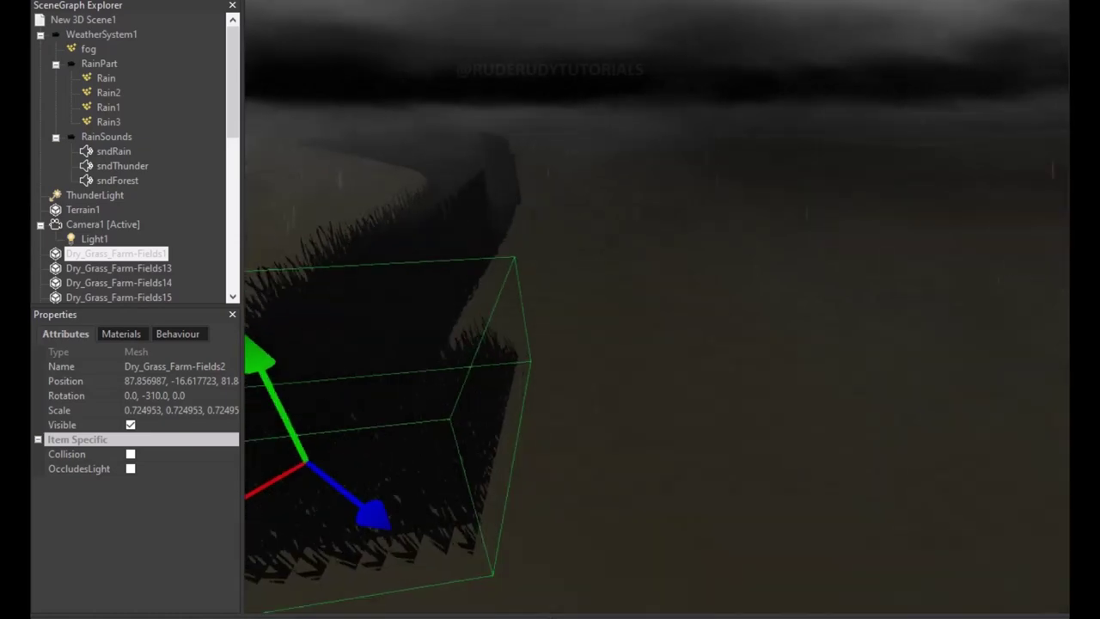
left_click(108, 282)
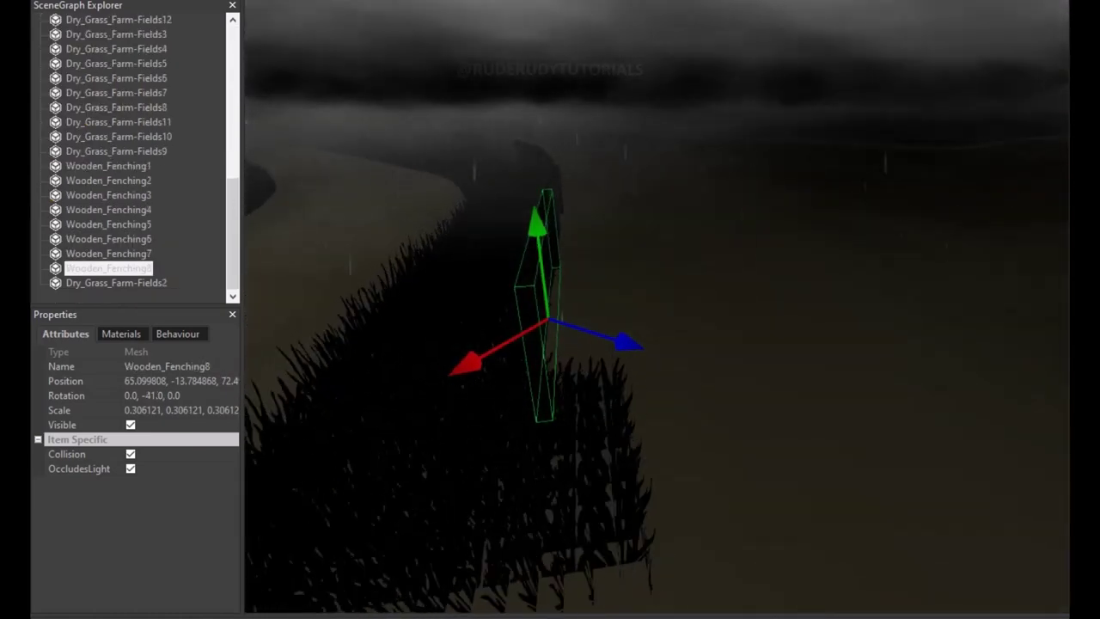
right_click(118, 268)
left_click(160, 280)
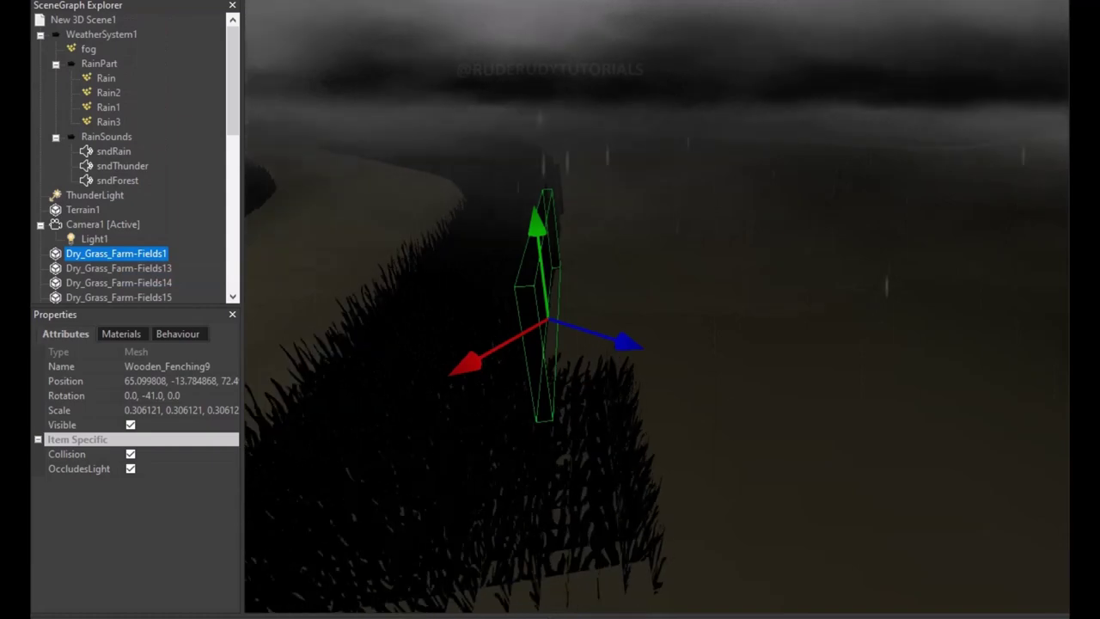
scroll(129, 155, "down", 10)
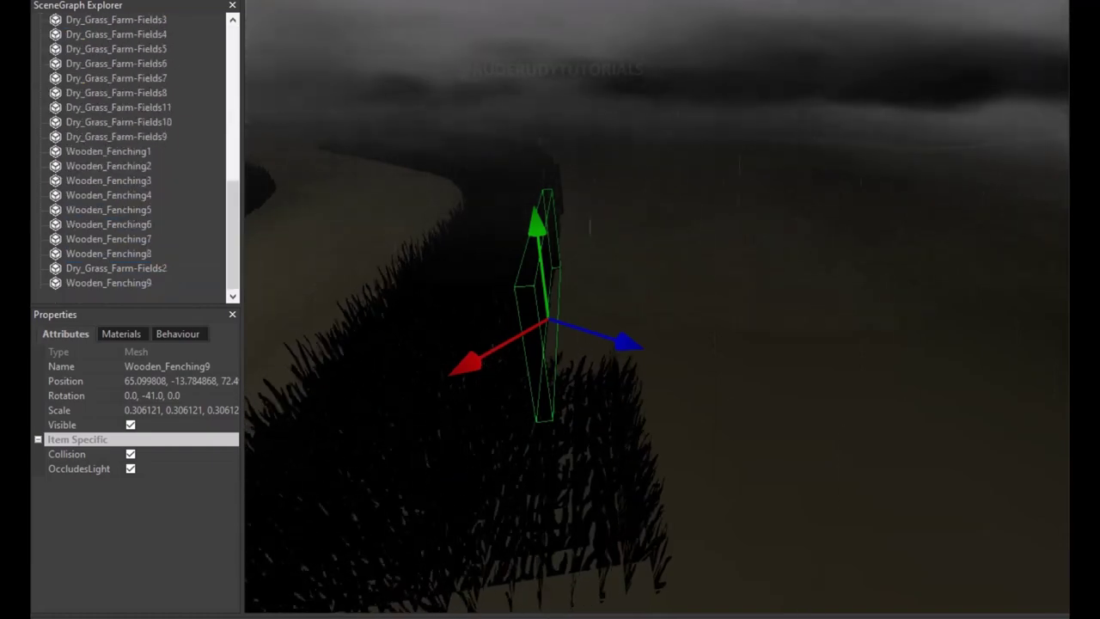
scroll(129, 154, "up", 3)
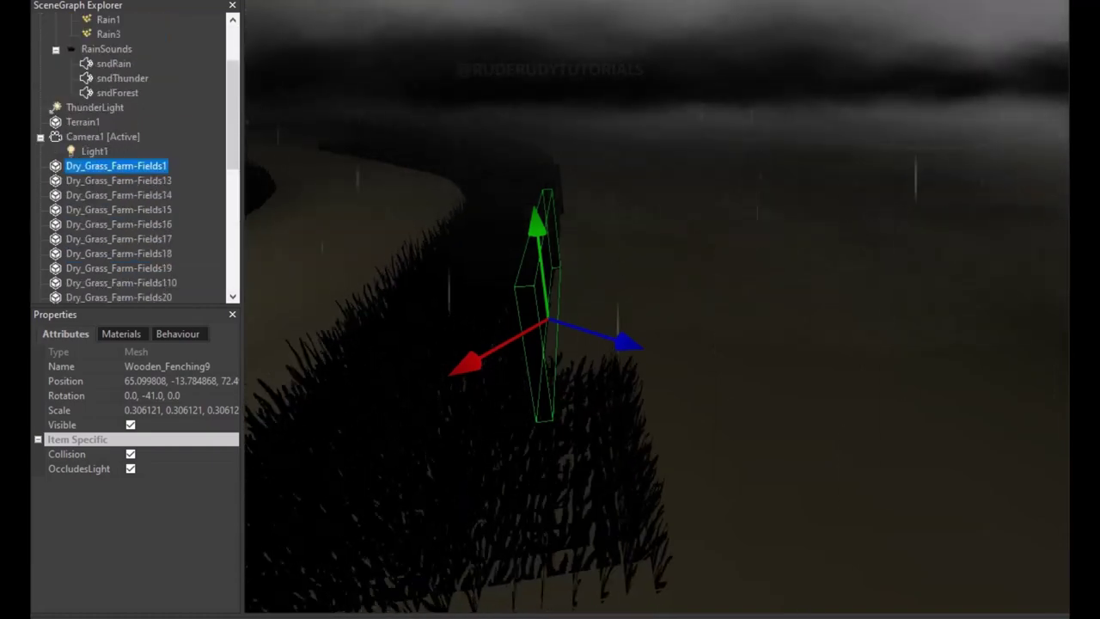
scroll(129, 155, "up", 2)
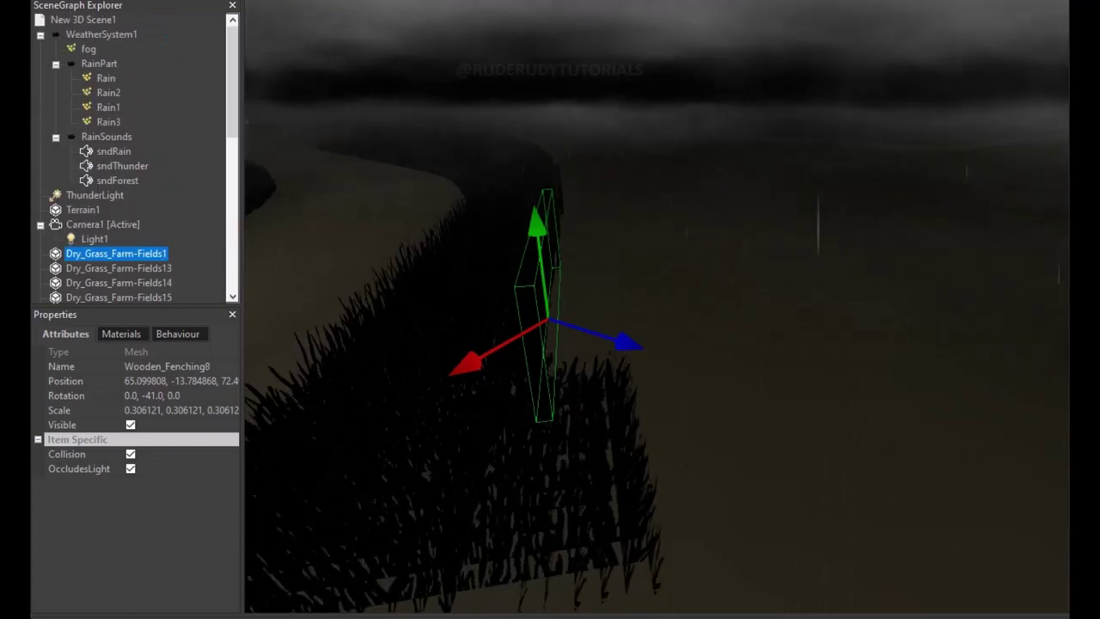
scroll(129, 154, "down", 10)
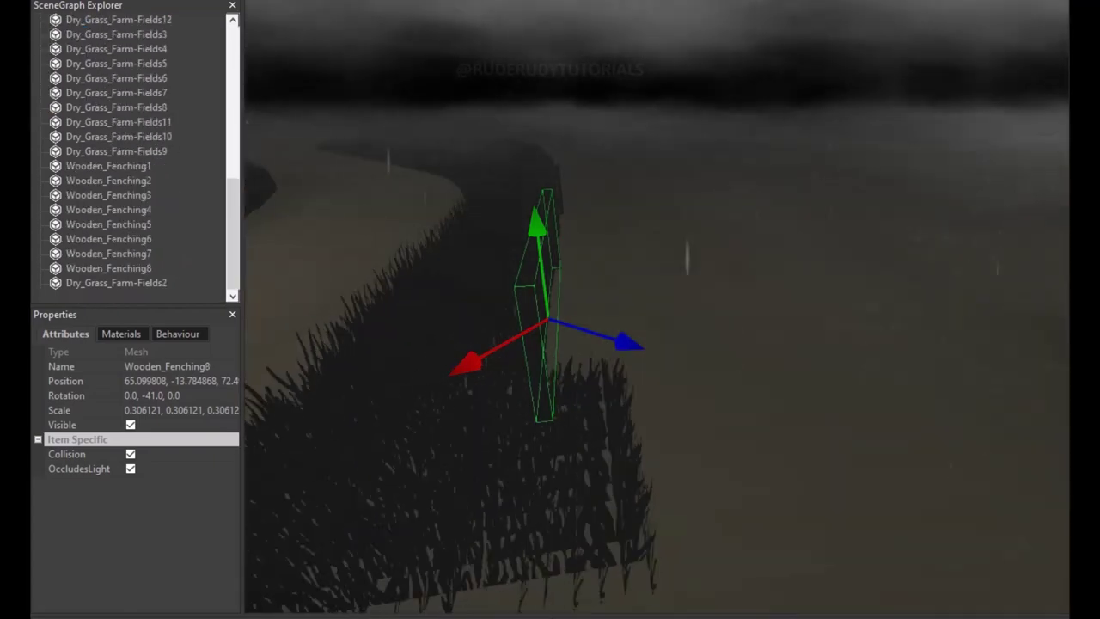
scroll(129, 155, "up", 5)
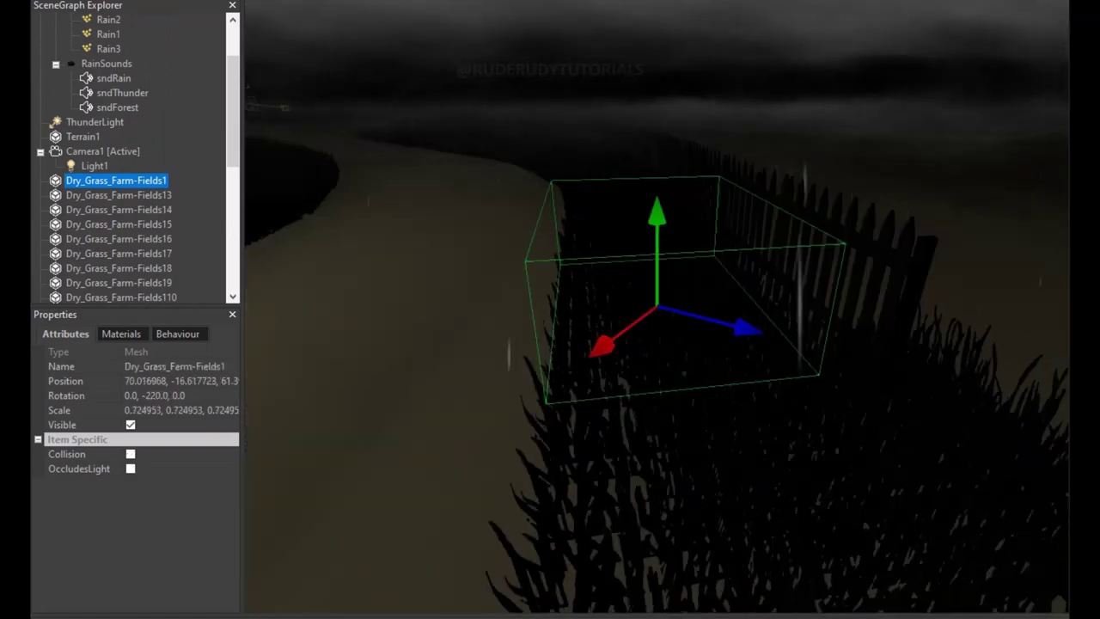
scroll(129, 154, "down", 4)
scroll(129, 155, "down", 5)
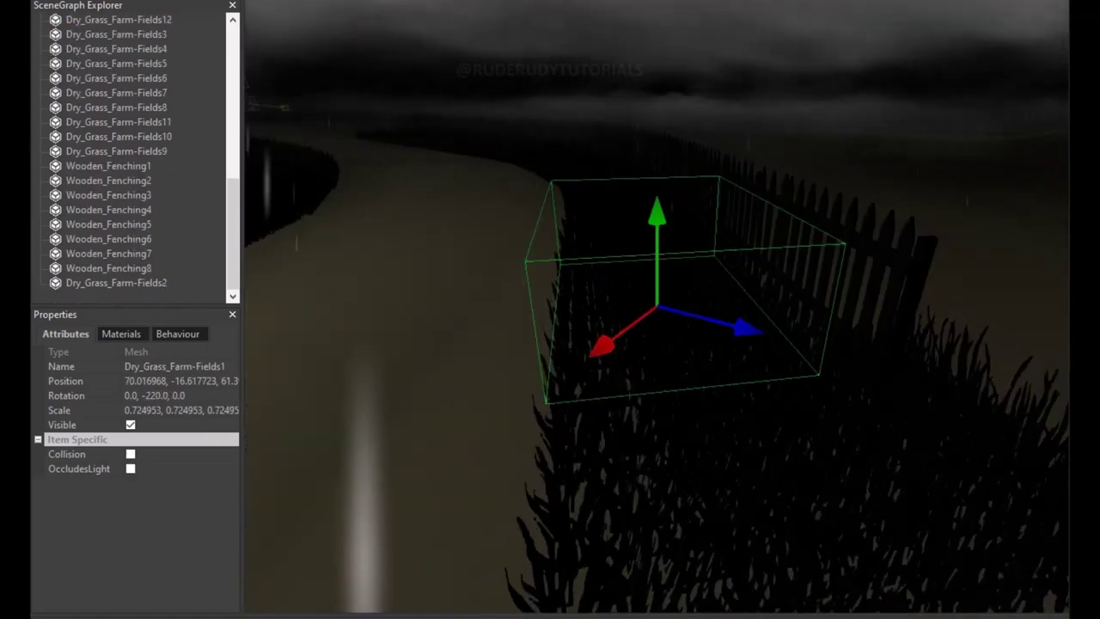
left_click(107, 165)
left_click(107, 268)
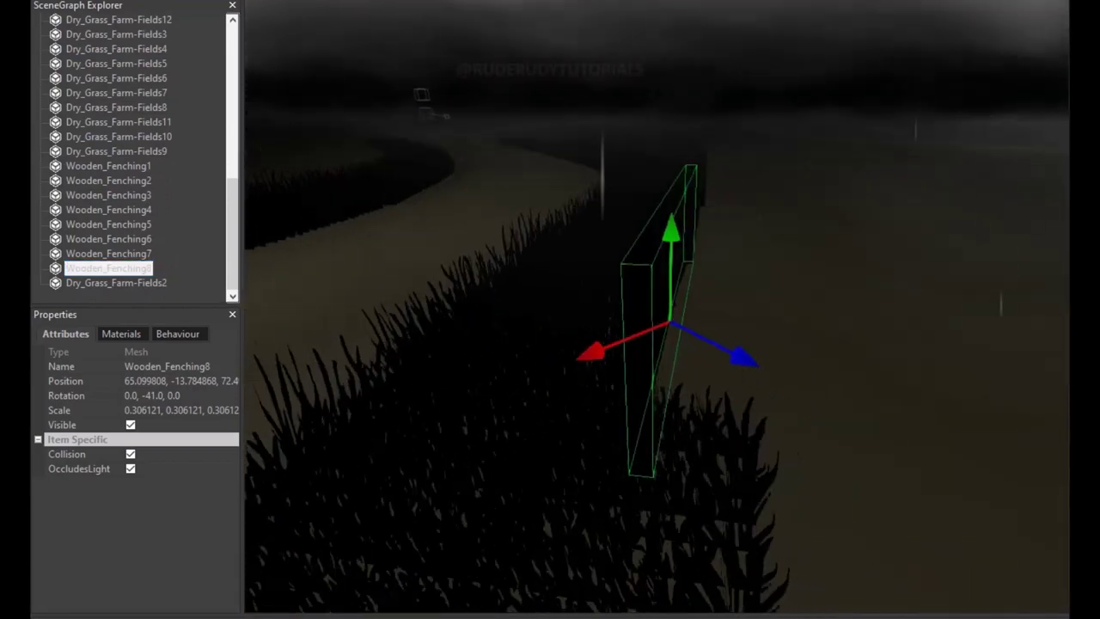
Clone Wooden_Fenching8 into Wooden_Fenching9 and select the new fence section.
right_click(140, 268)
left_click(167, 280)
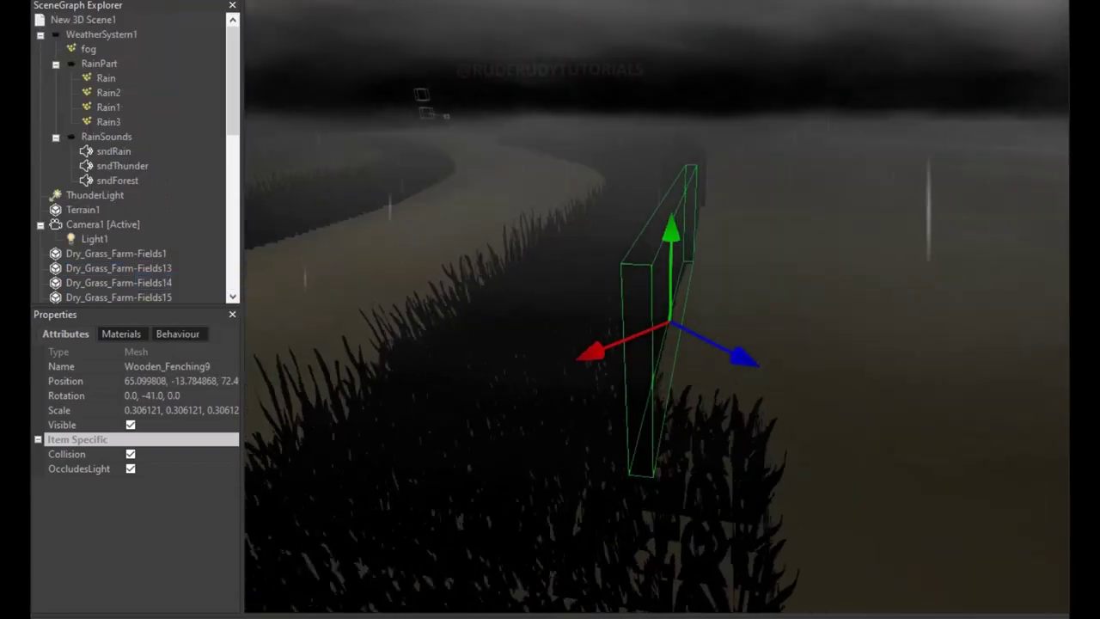
scroll(129, 155, "down", 10)
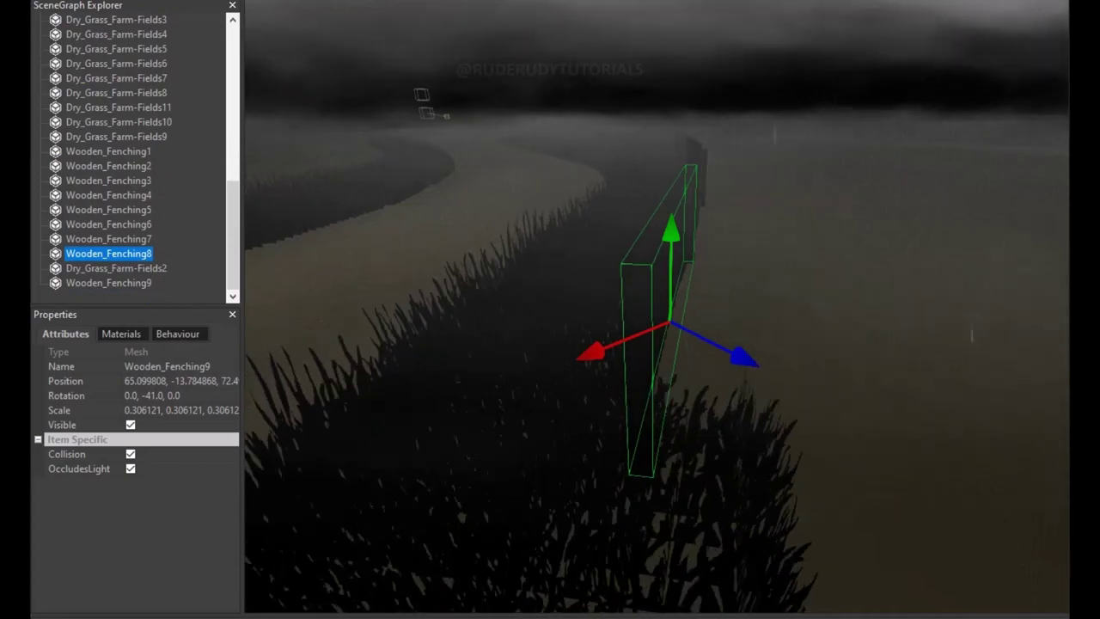
left_click(116, 268)
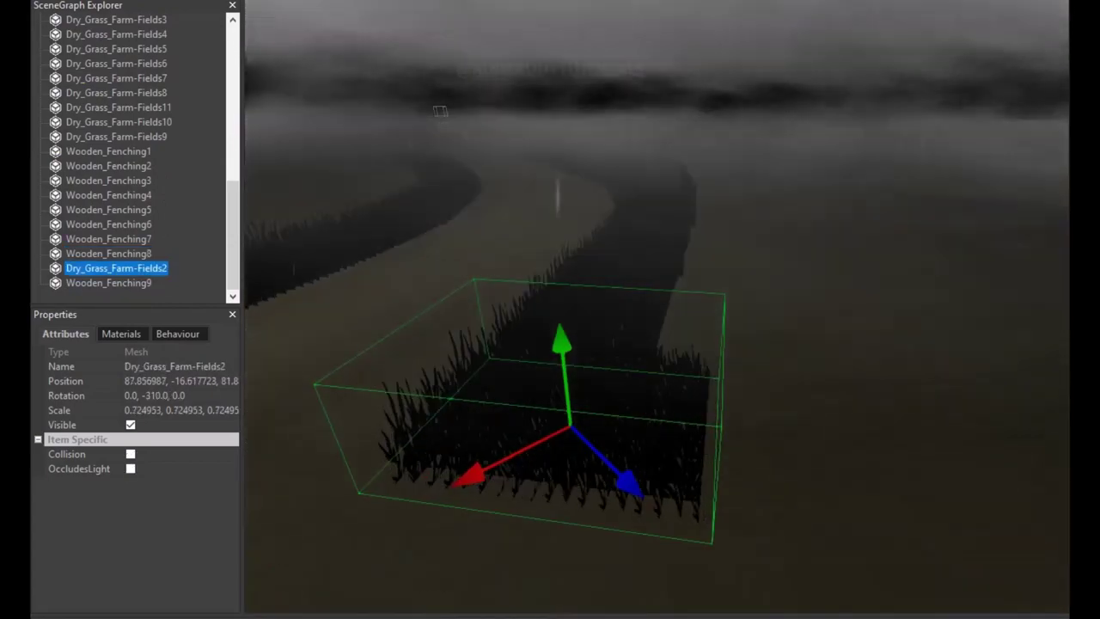
left_click(109, 283)
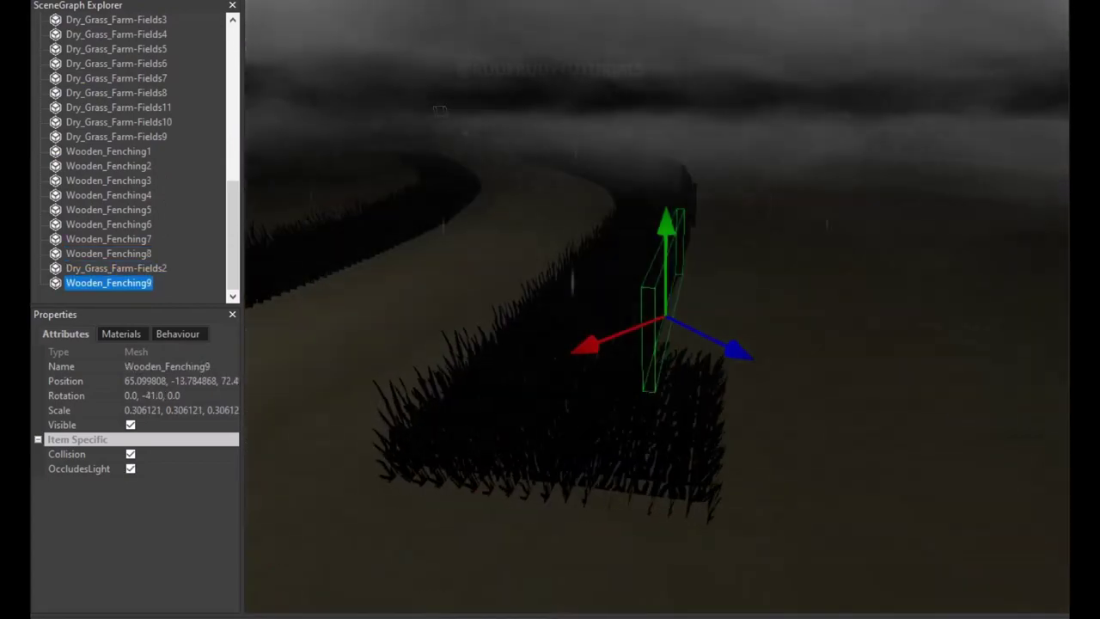
right_click(537, 374)
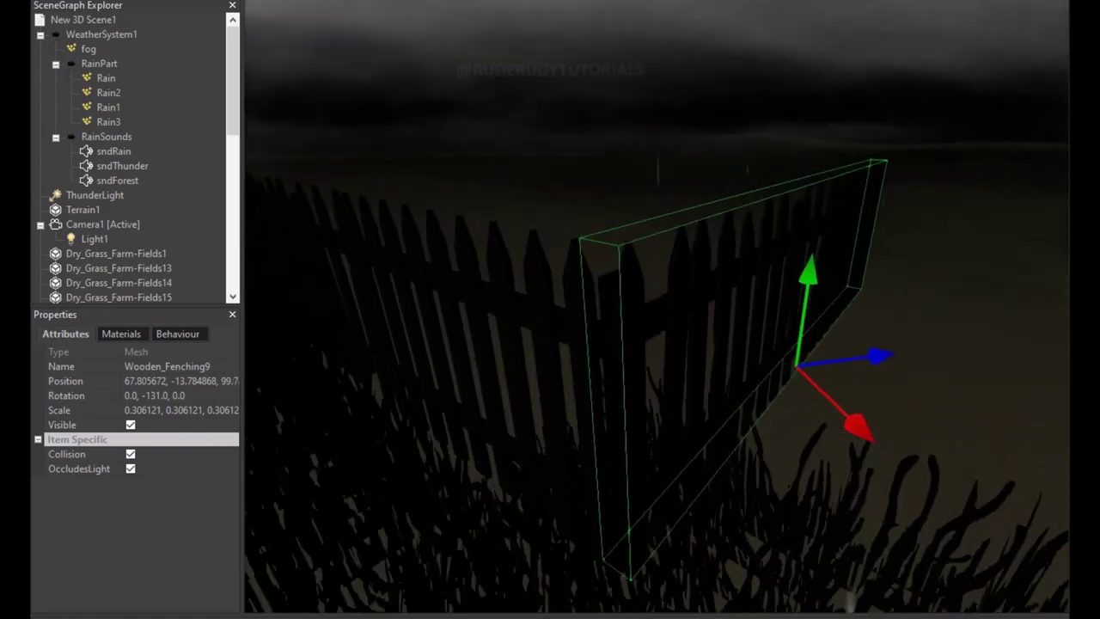
Nudge Wooden_Fenching9 to about X 67.51, Z 99.89, then orbit to check the alignment.
left_click_drag(876, 355, 871, 355)
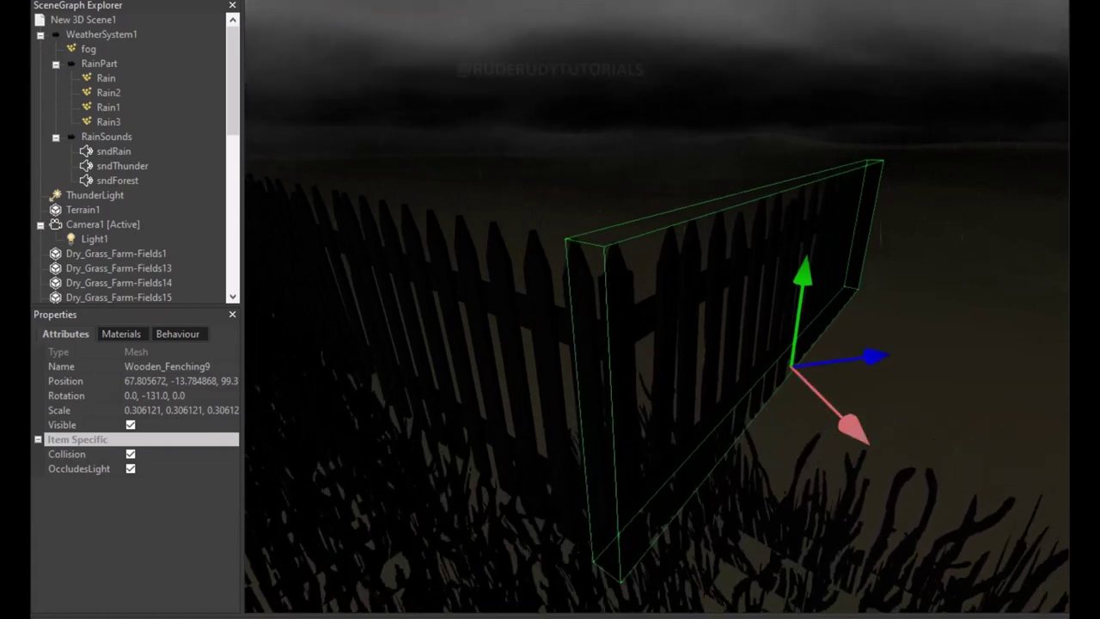
left_click_drag(849, 427, 854, 432)
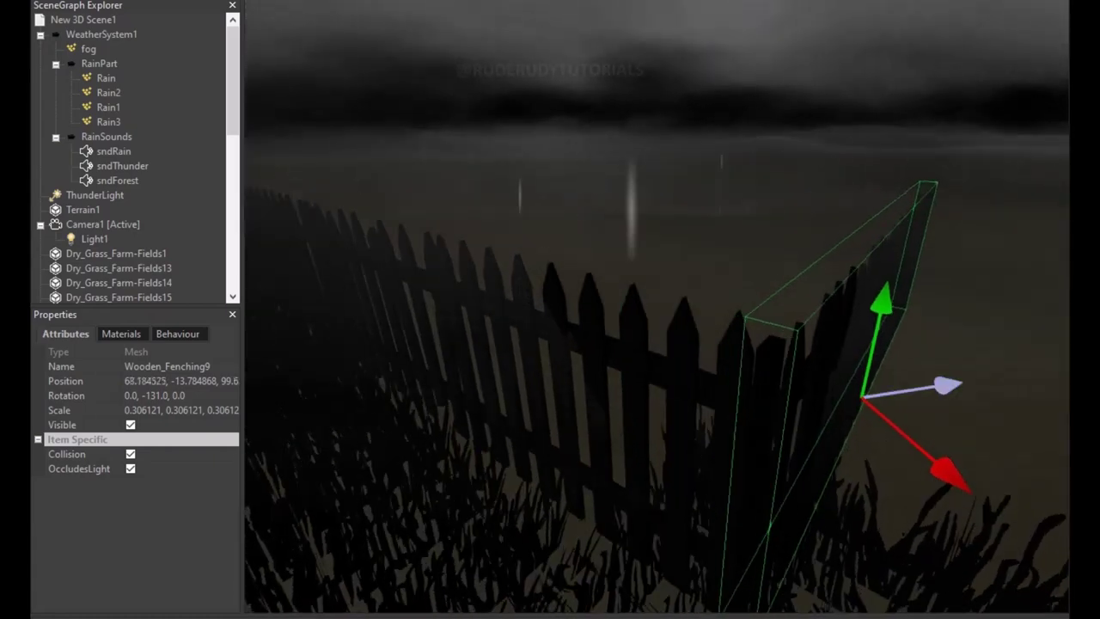
left_click_drag(944, 387, 947, 387)
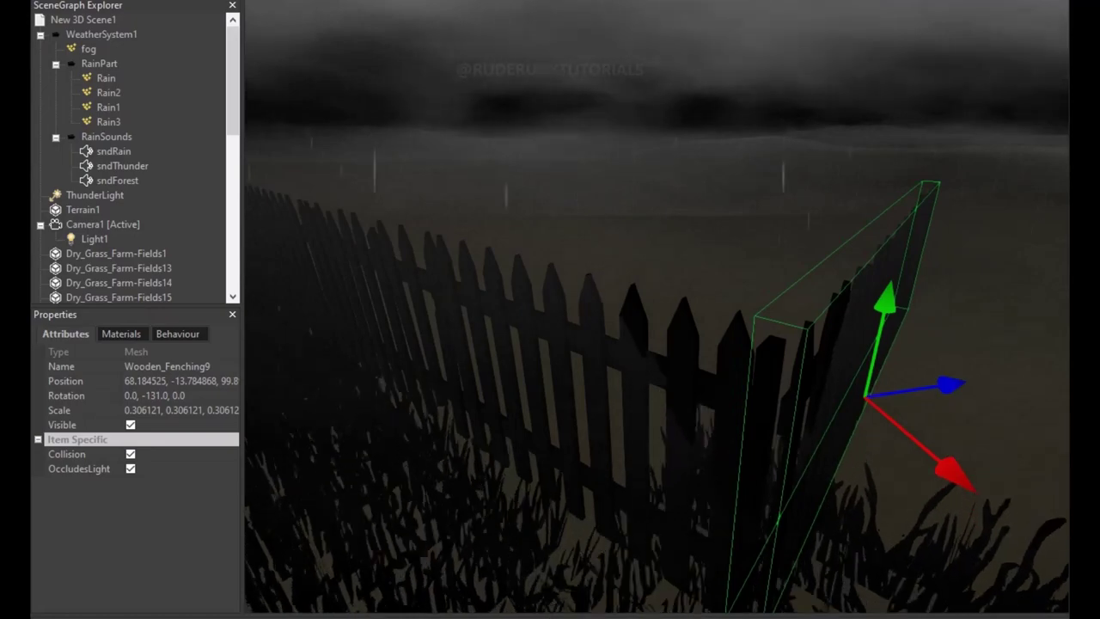
left_click_drag(932, 455, 922, 447)
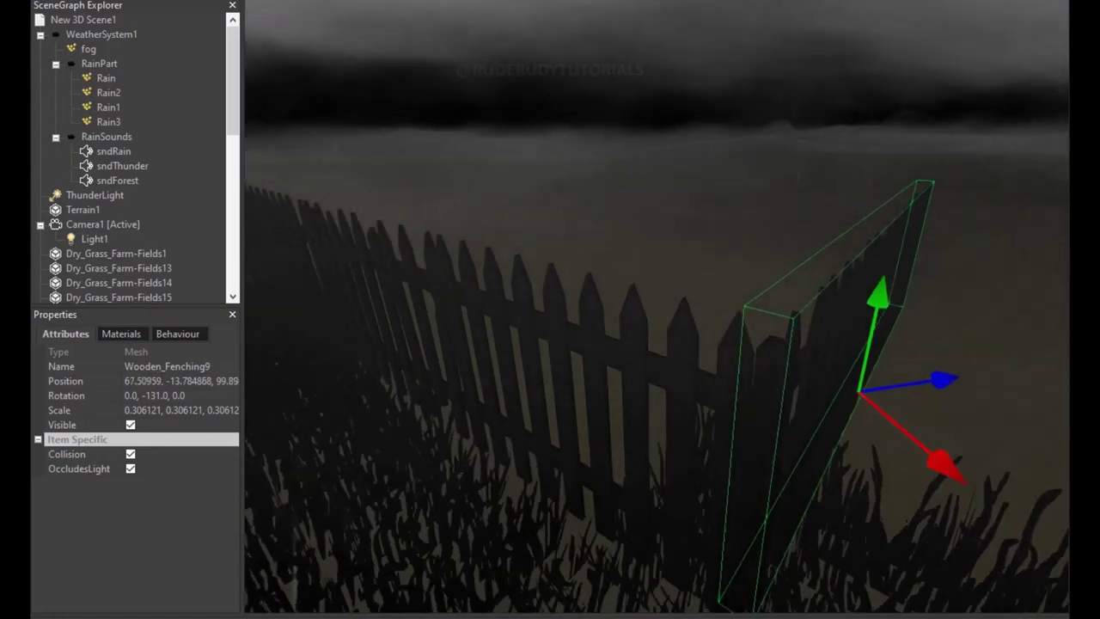
mouse_move(921, 447)
right_mouse_down()
mouse_move(859, 430)
mouse_move(825, 481)
mouse_move(825, 412)
right_mouse_up()
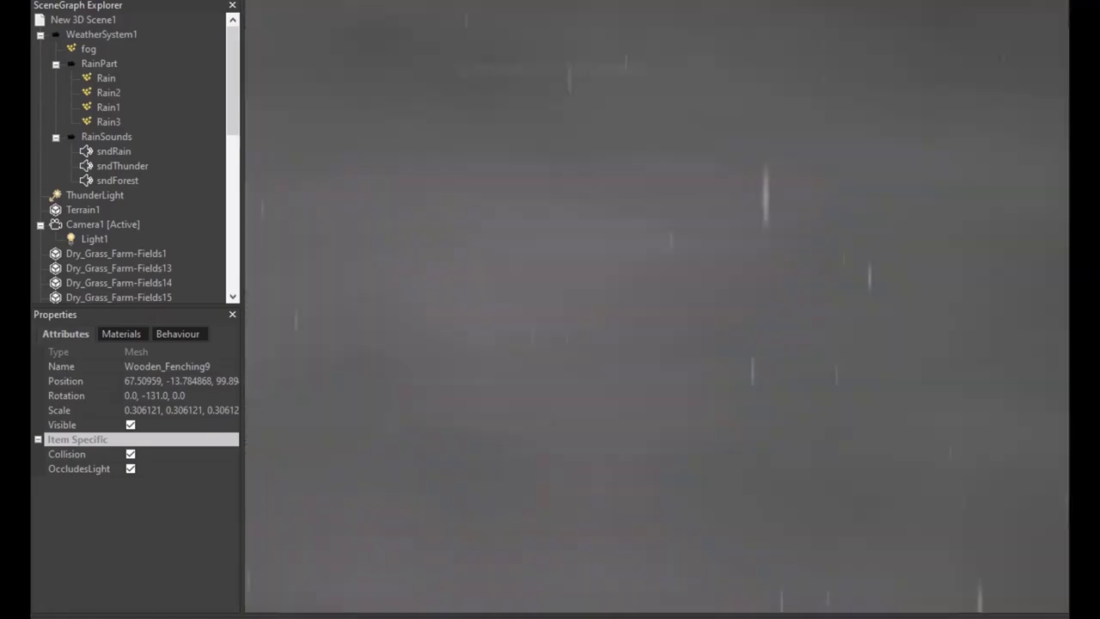
mouse_move(825, 413)
right_mouse_down()
mouse_move(825, 464)
mouse_move(773, 430)
mouse_move(756, 447)
mouse_move(756, 515)
right_mouse_up()
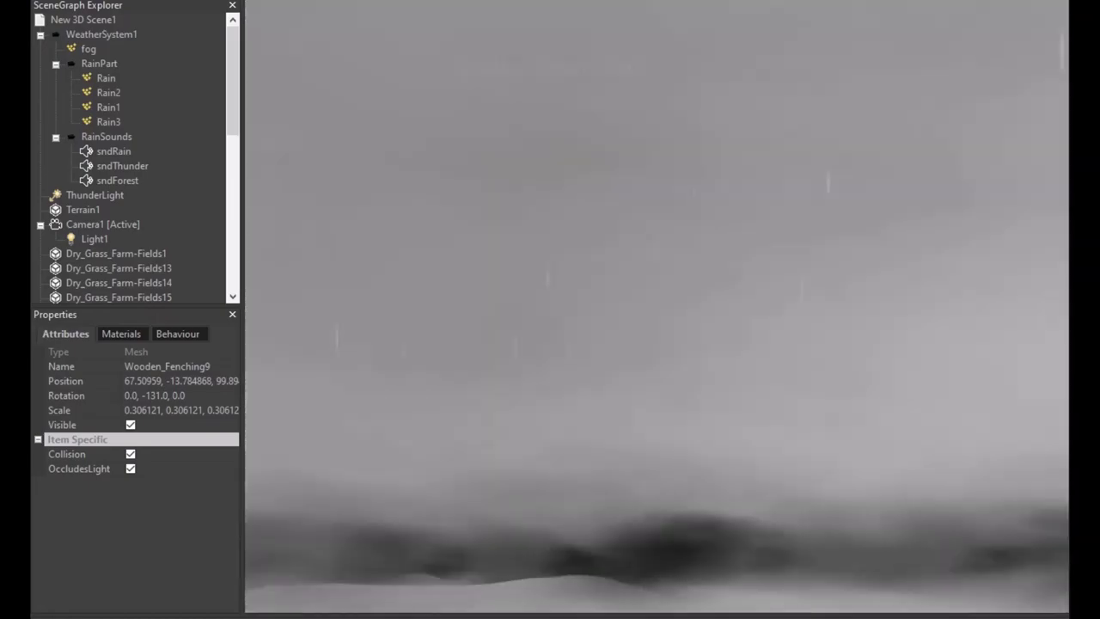
Hide WeatherSystem1 by unticking Visible, then select the Dry_Grass_Farm-Fields2 patch.
left_click(101, 34)
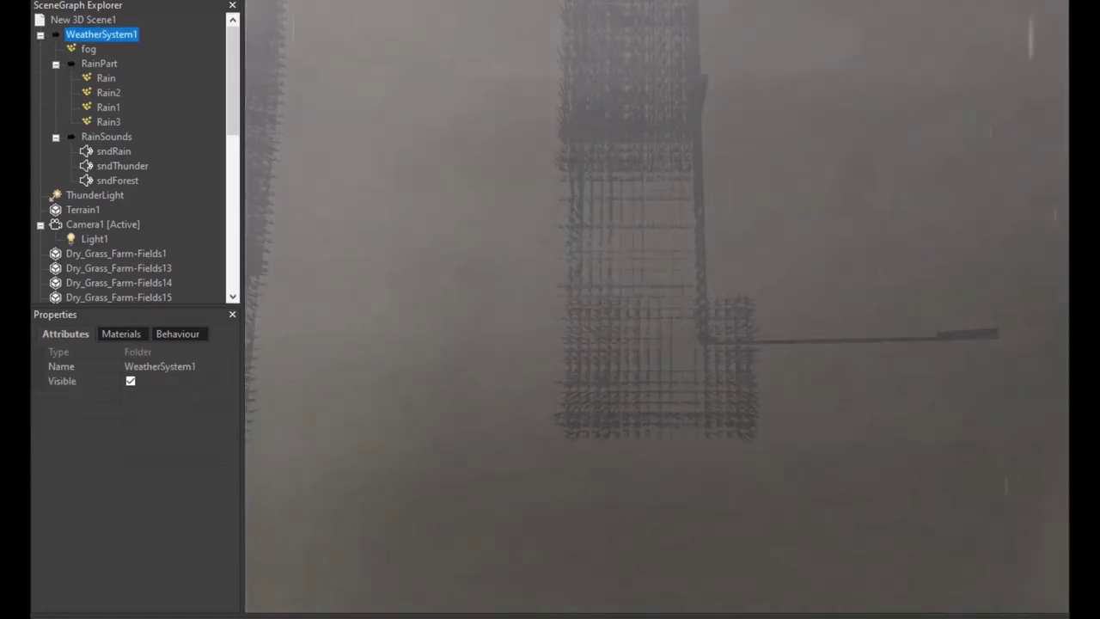
left_click(130, 381)
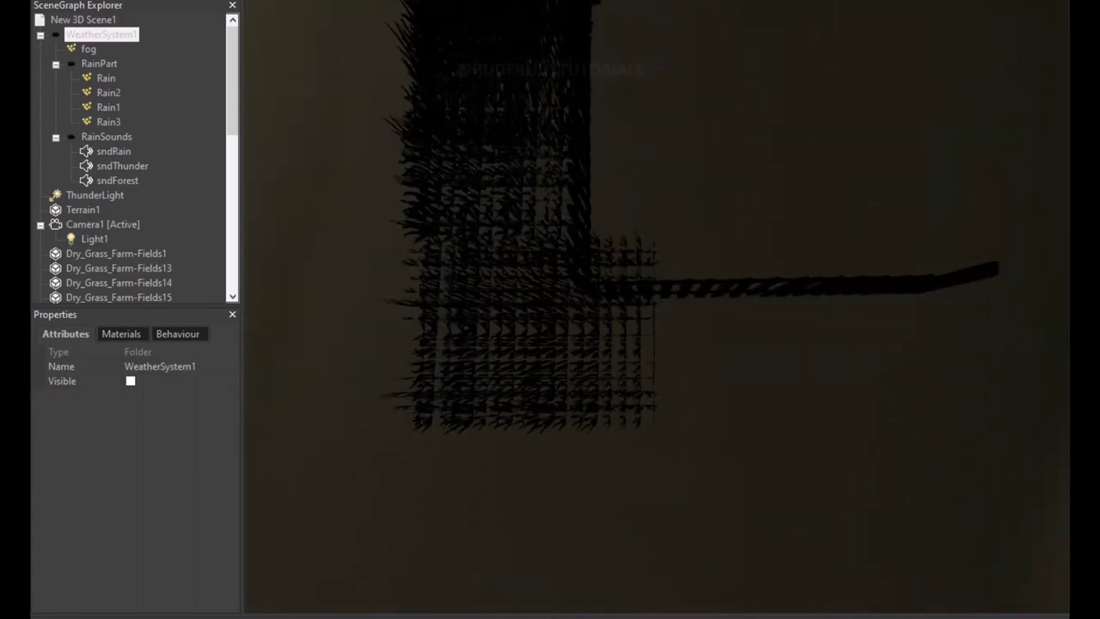
left_click(515, 361)
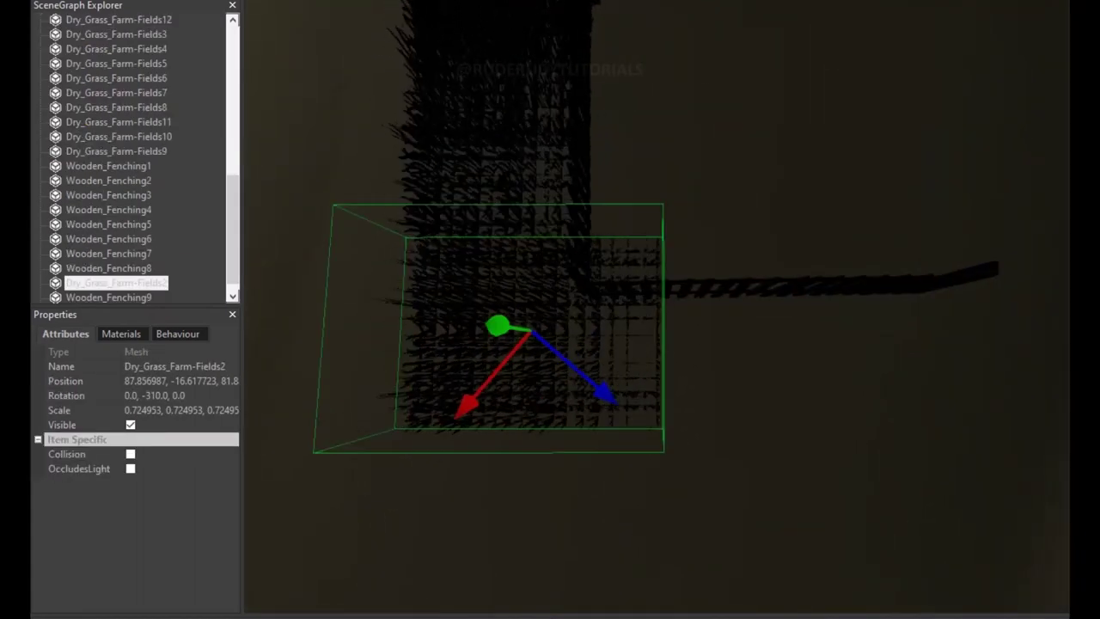
Clone the patch into Dry_Grass_Farm-Fields21 and move it to about X 67.57 by the fence corner.
right_click(127, 285)
left_click(167, 297)
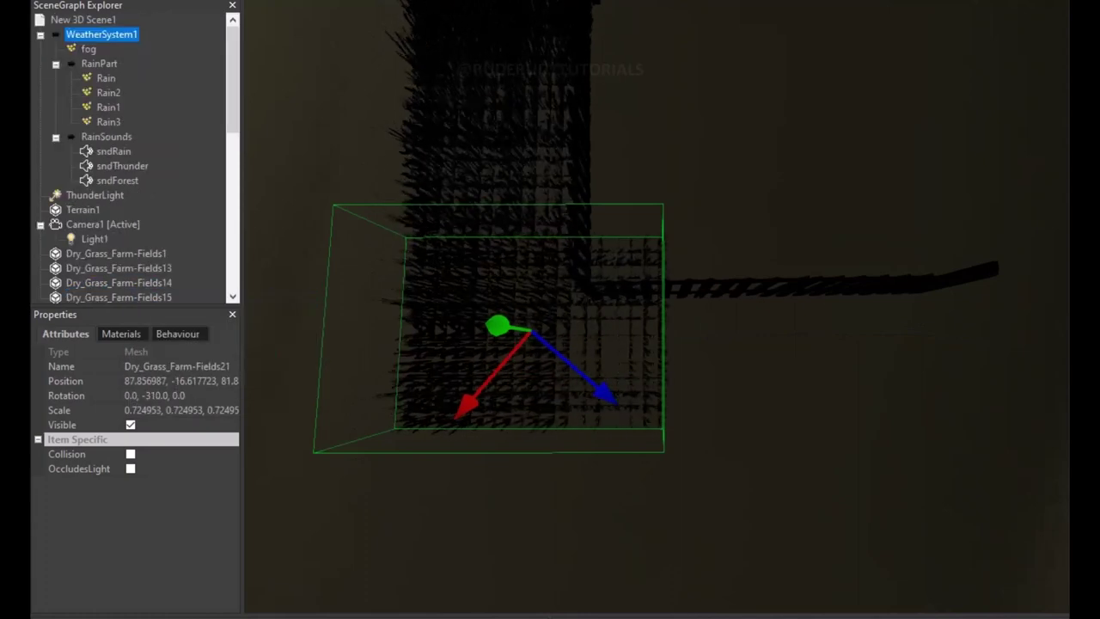
mouse_move(499, 327)
left_mouse_down()
mouse_move(827, 436)
mouse_move(924, 323)
left_mouse_up()
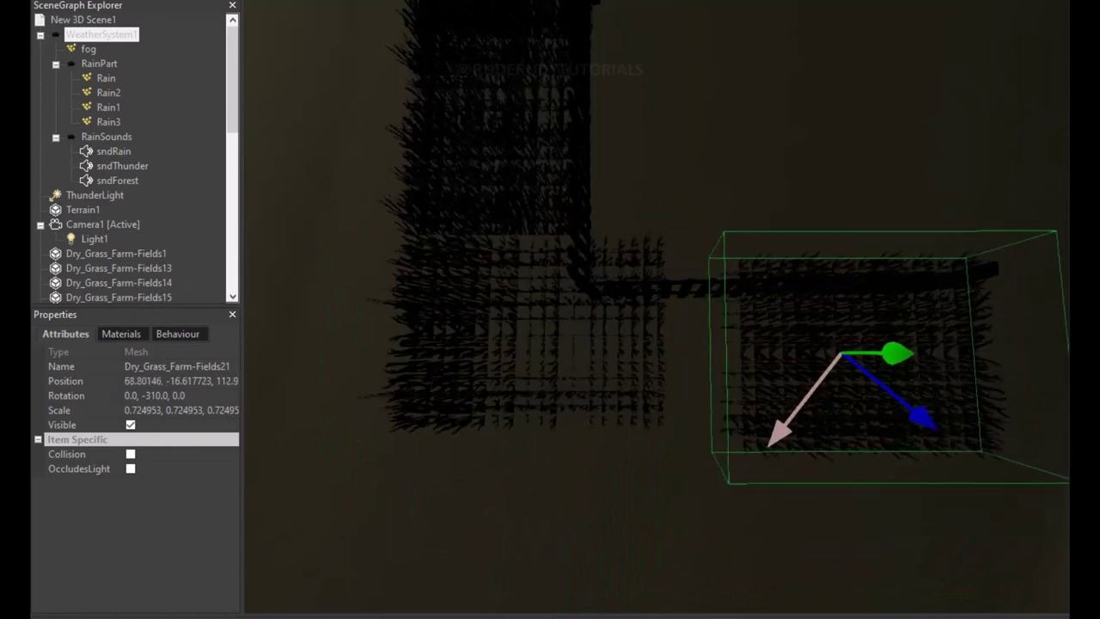
left_click_drag(799, 404, 786, 421)
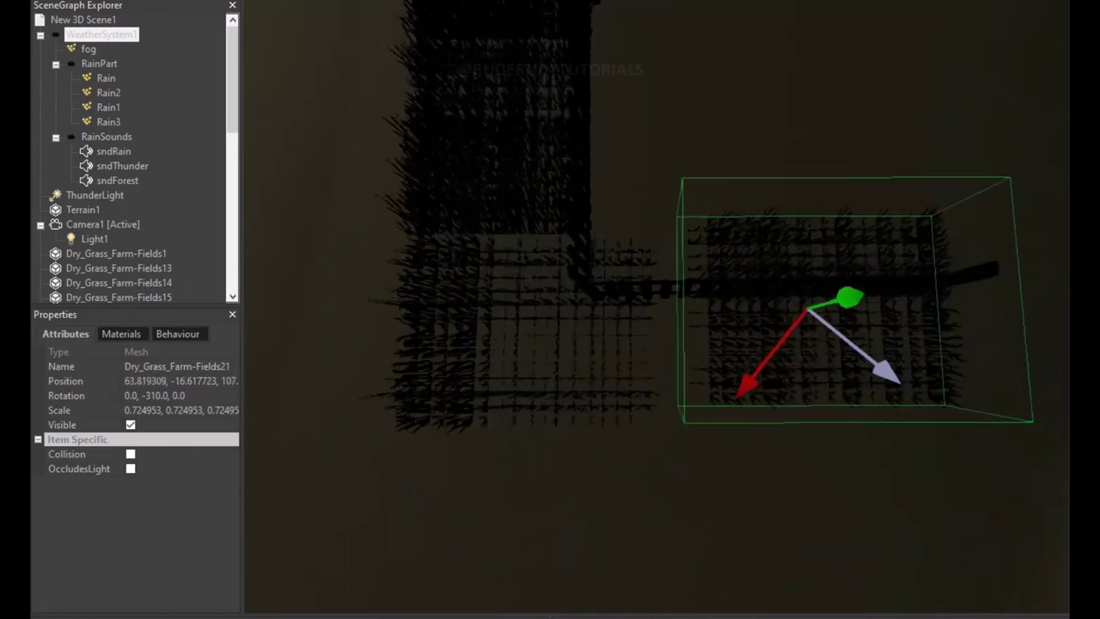
left_click_drag(928, 409, 885, 374)
left_click_drag(769, 348, 746, 376)
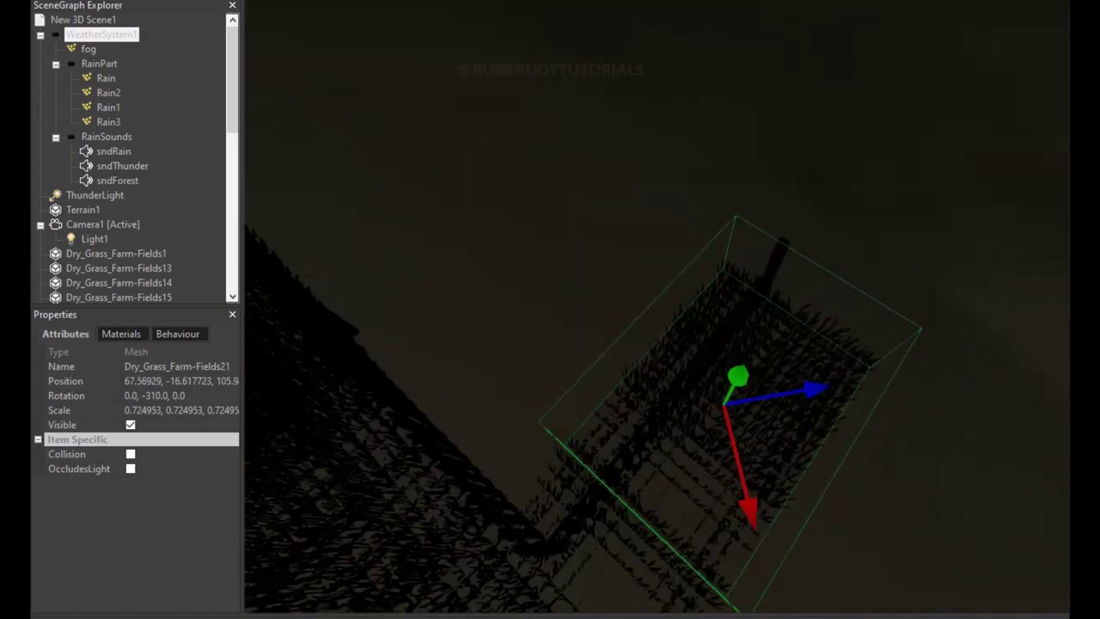
mouse_move(653, 515)
left_mouse_down()
mouse_move(602, 387)
mouse_move(601, 301)
mouse_move(653, 326)
mouse_move(688, 309)
mouse_move(653, 327)
left_mouse_up()
Select Dry_Grass_Farm-Fields2, center it in the view, and add Wooden_Fenching8 to the selection.
left_click(464, 481)
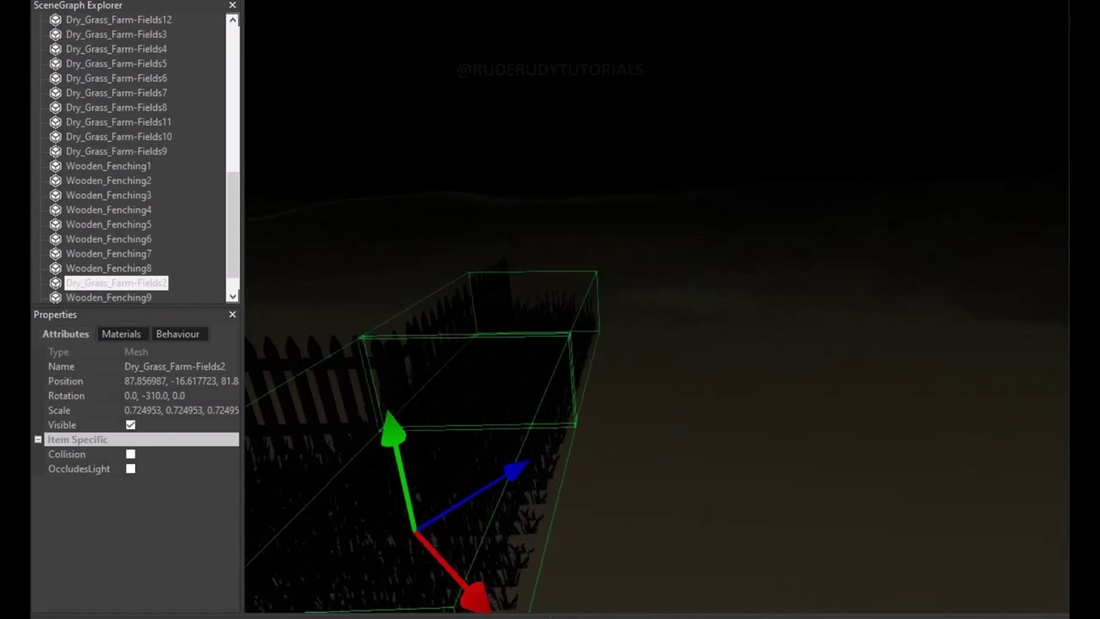
left_click_drag(653, 326, 584, 395)
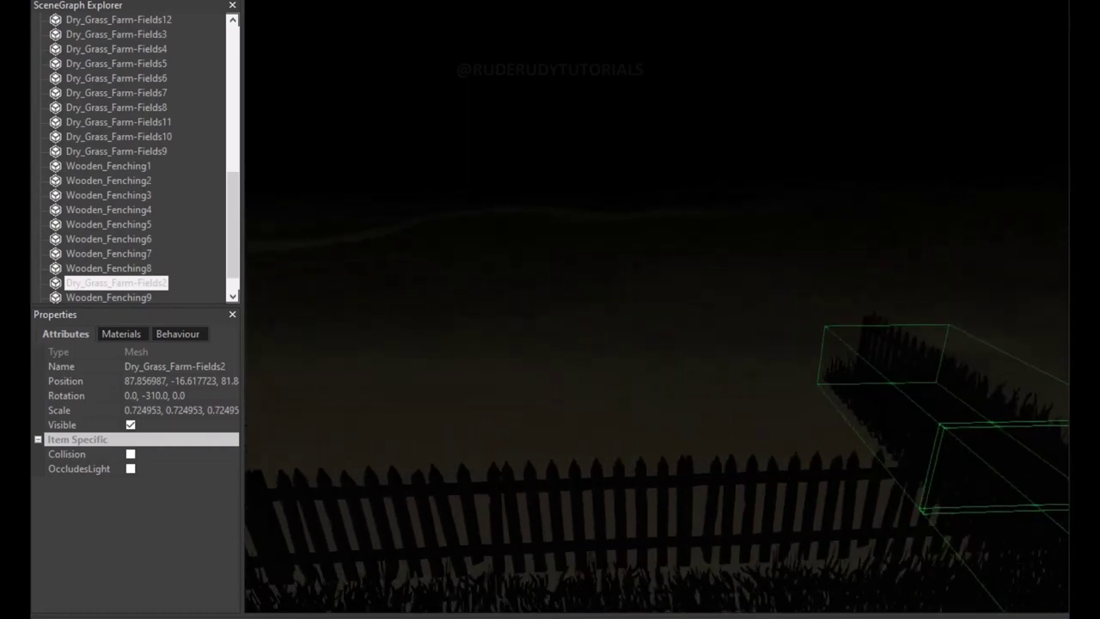
left_click_drag(653, 326, 601, 361)
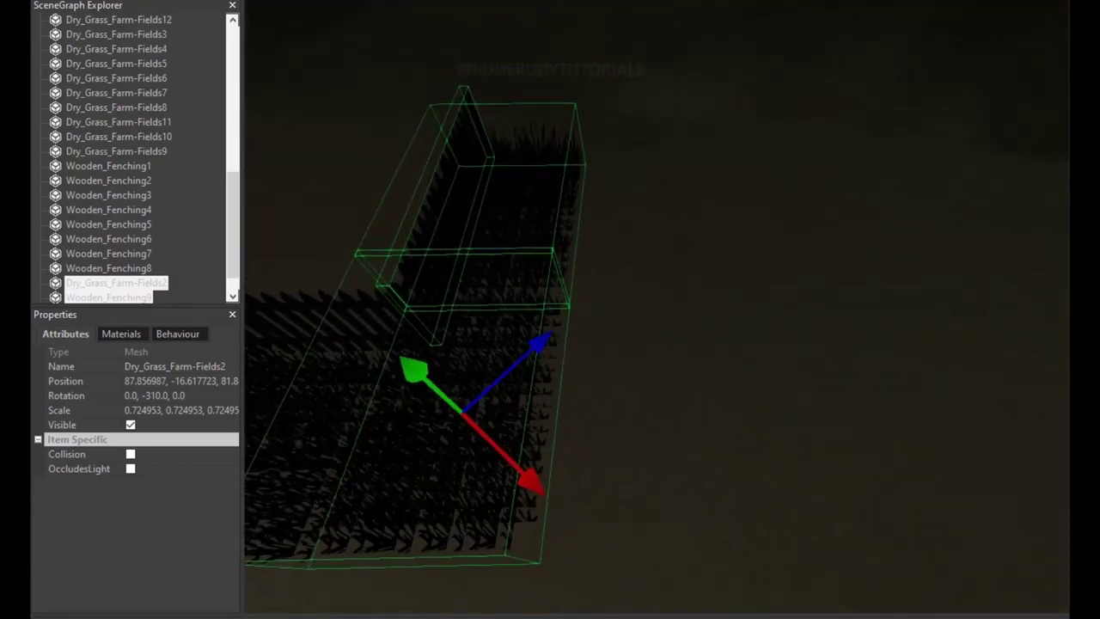
left_click(108, 268, "ctrl")
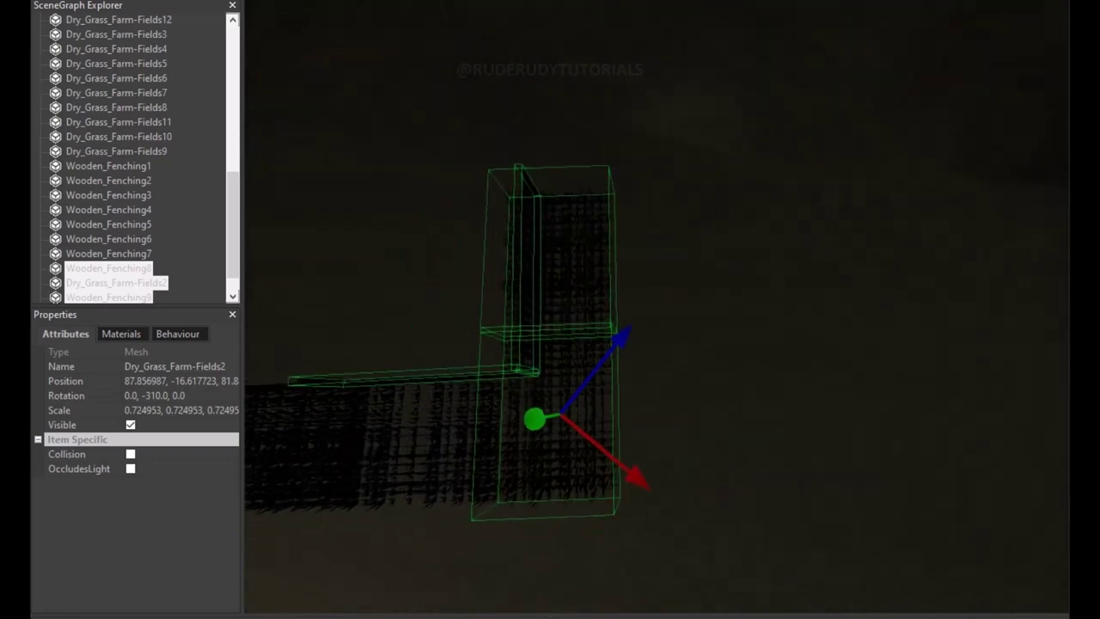
Clone the selected grass-and-fence group and drag the copy outward along Z and X.
right_click(103, 270)
left_click(142, 281)
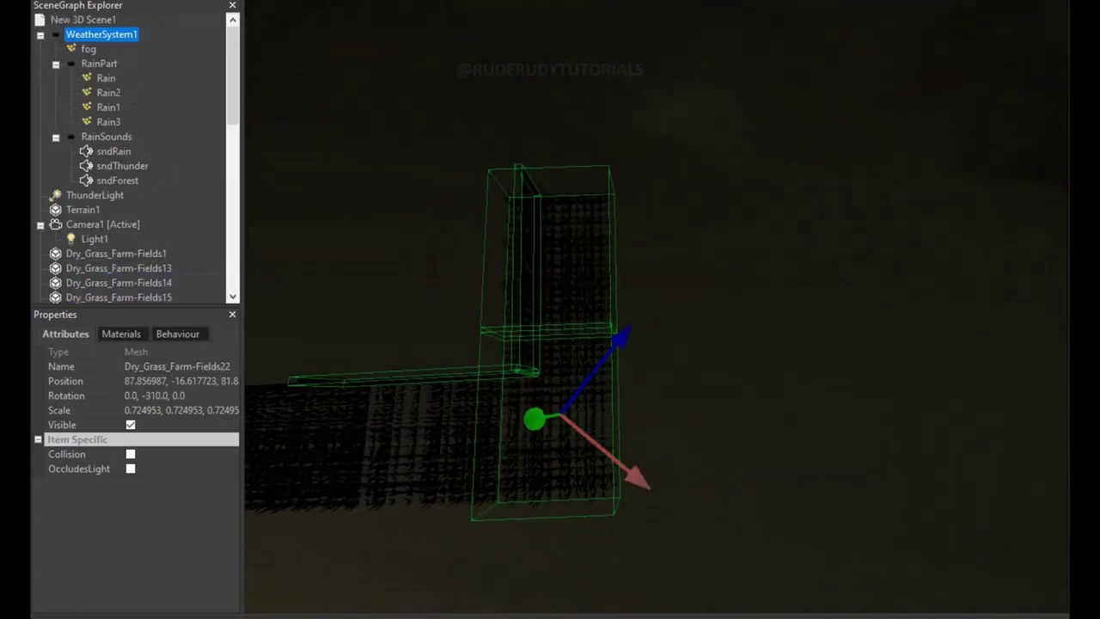
left_click_drag(697, 400, 790, 277)
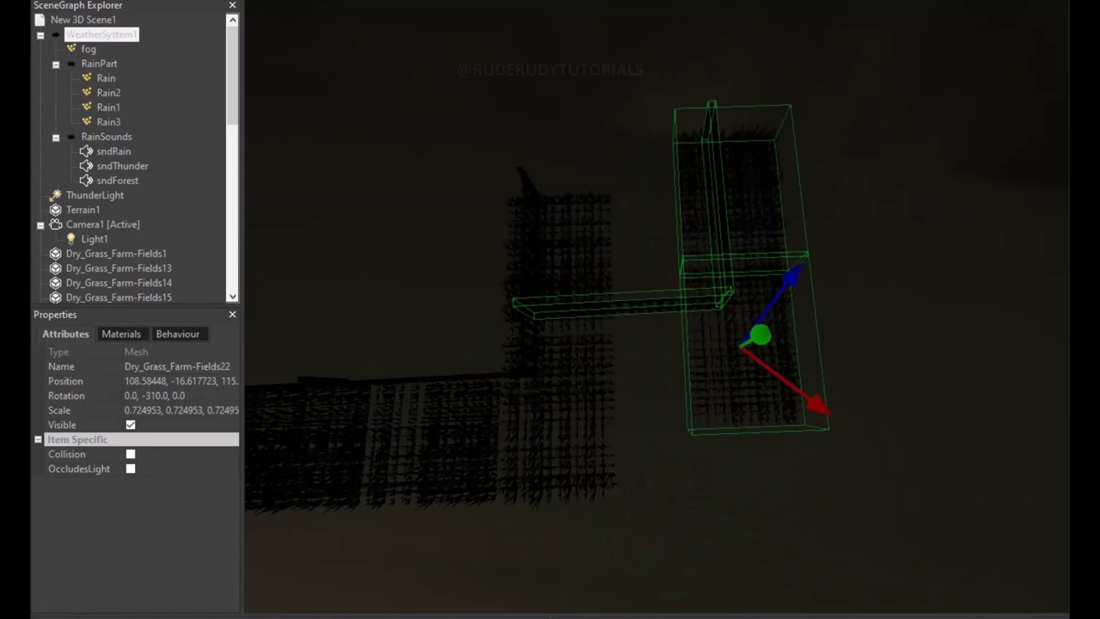
left_click_drag(786, 382, 870, 448)
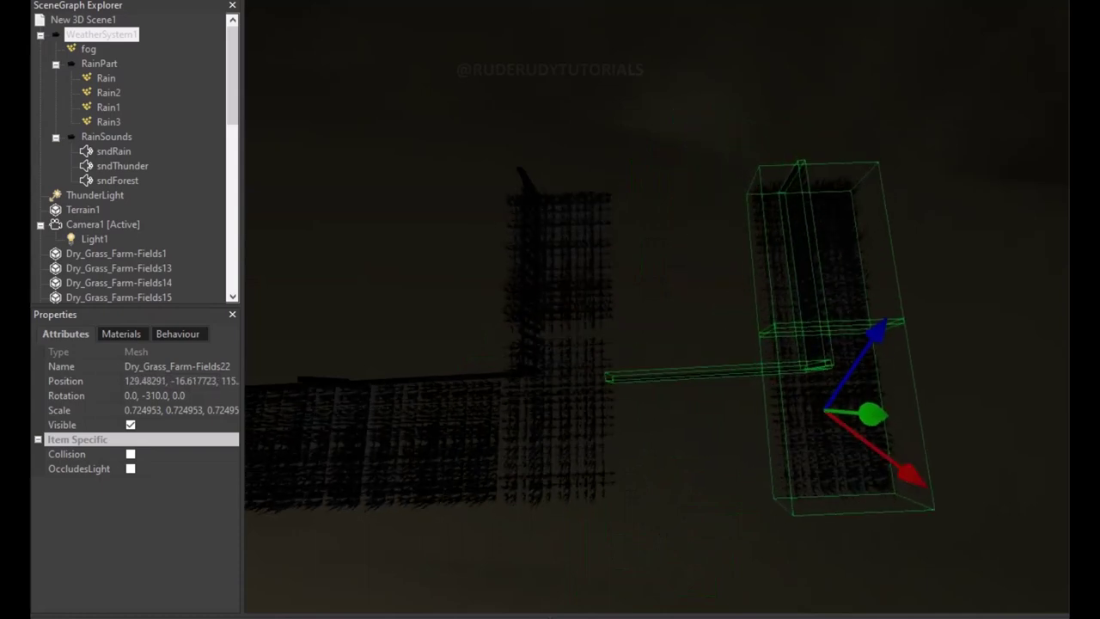
left_click_drag(550, 343, 481, 344)
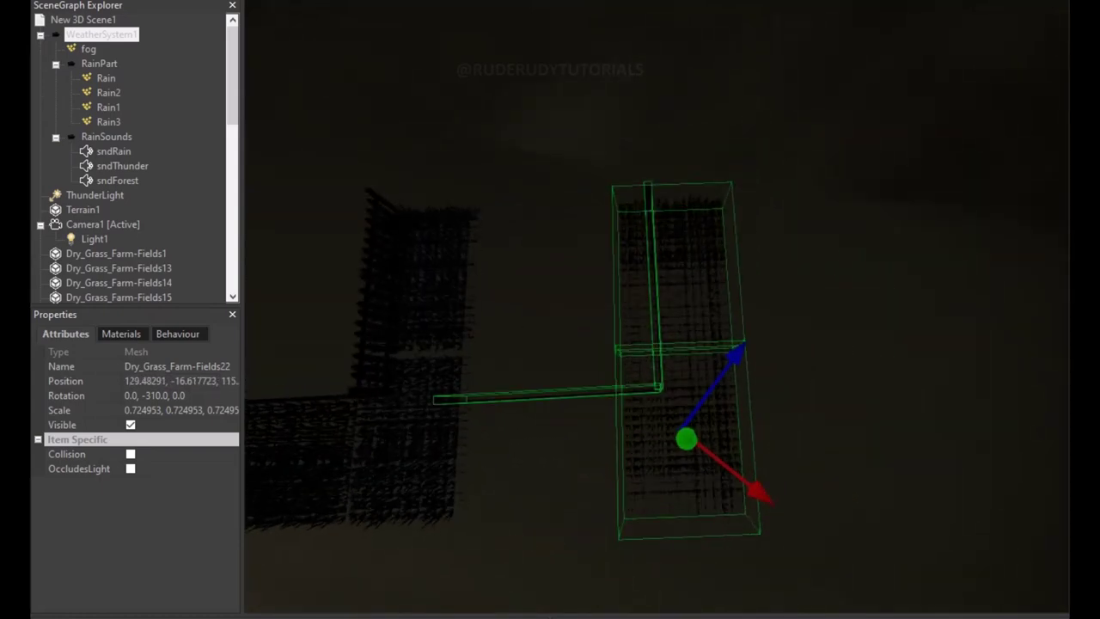
left_click_drag(550, 344, 531, 324)
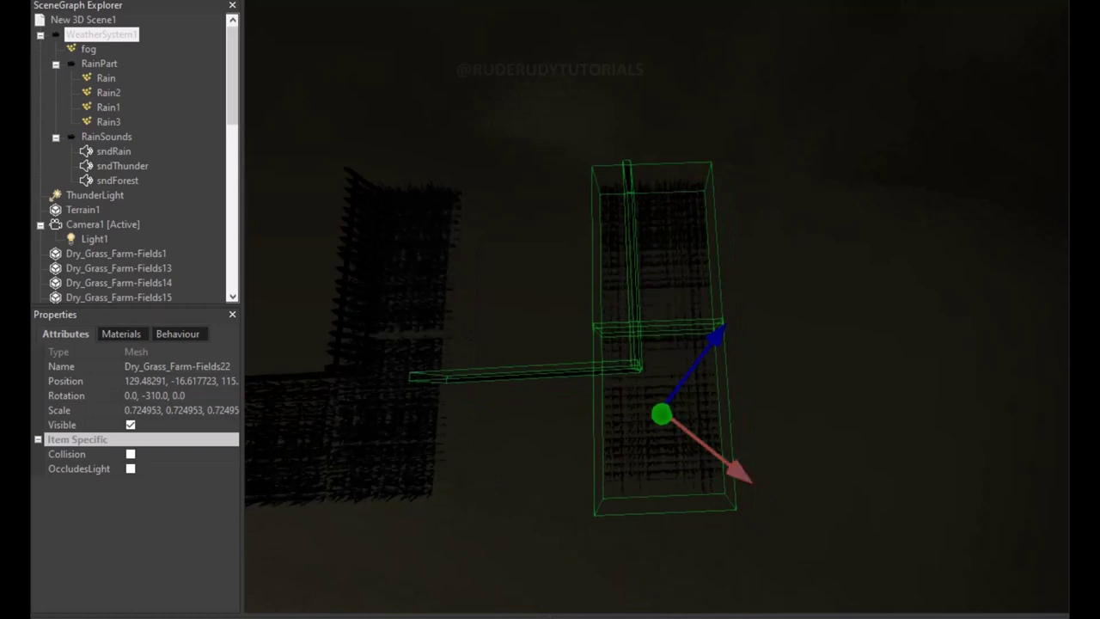
Fine-tune the cloned Dry_Grass_Farm-Fields22 patch along X to about 151.8.
left_click_drag(735, 468, 760, 490)
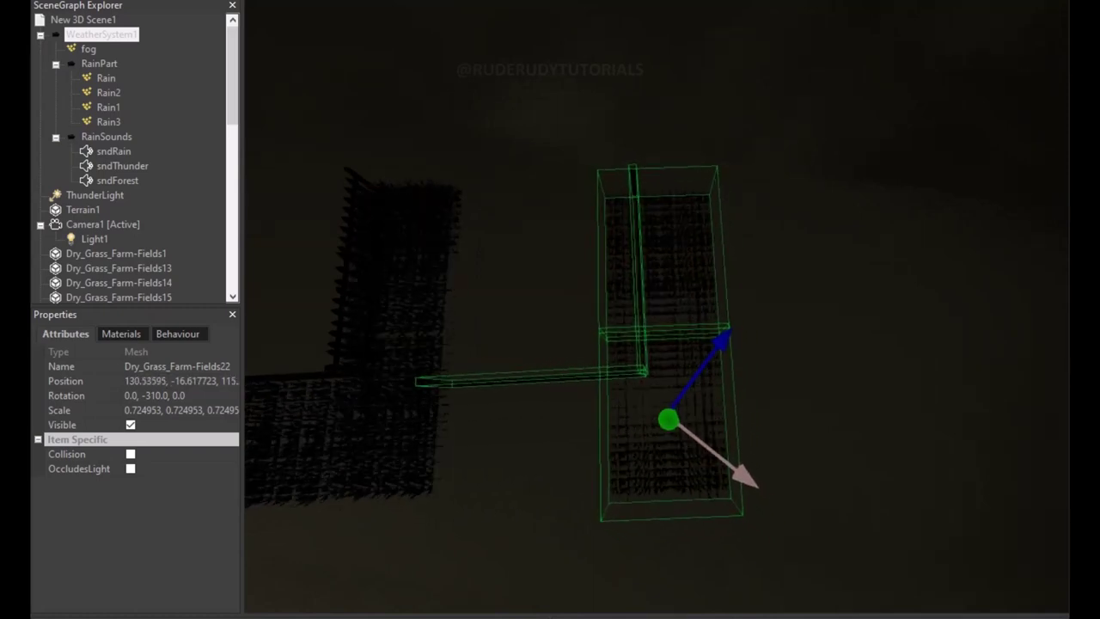
left_click_drag(550, 344, 515, 258)
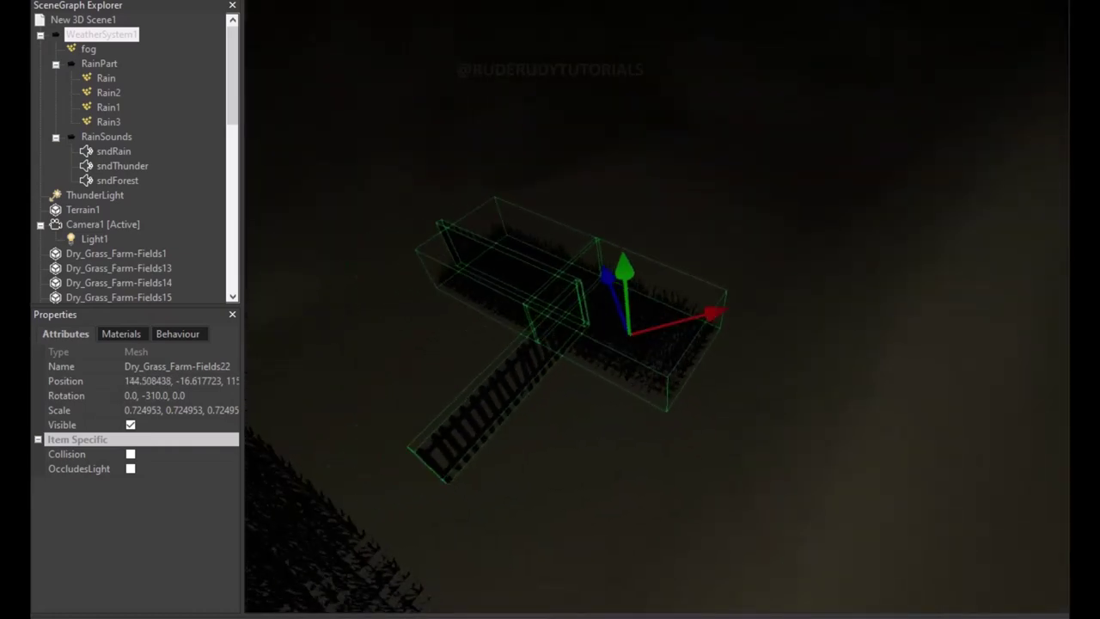
left_click_drag(550, 344, 515, 284)
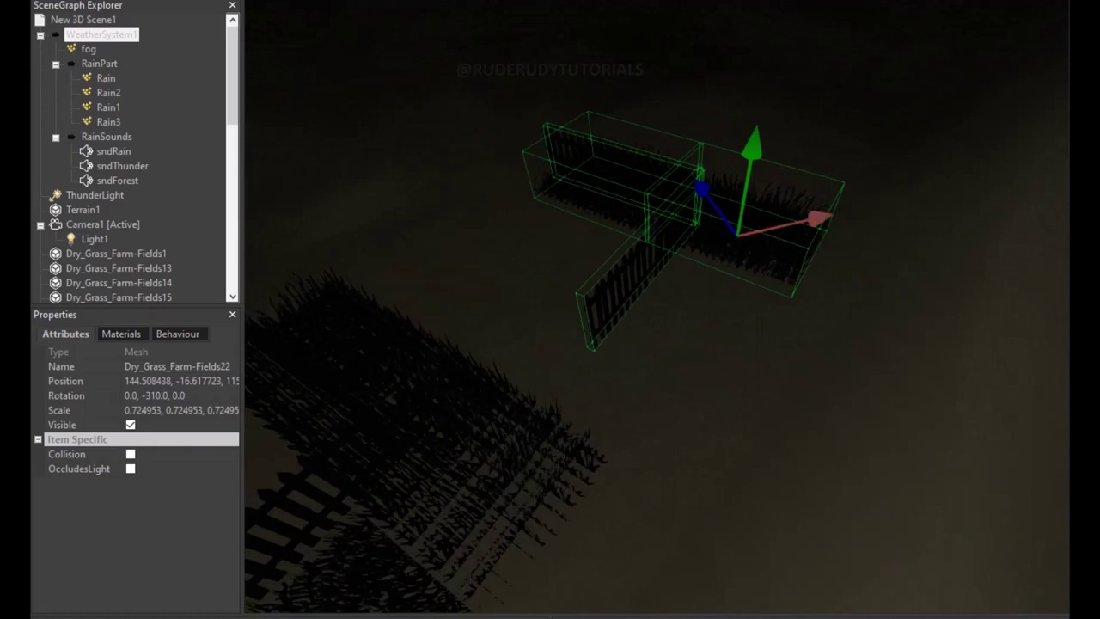
left_click_drag(550, 344, 601, 215)
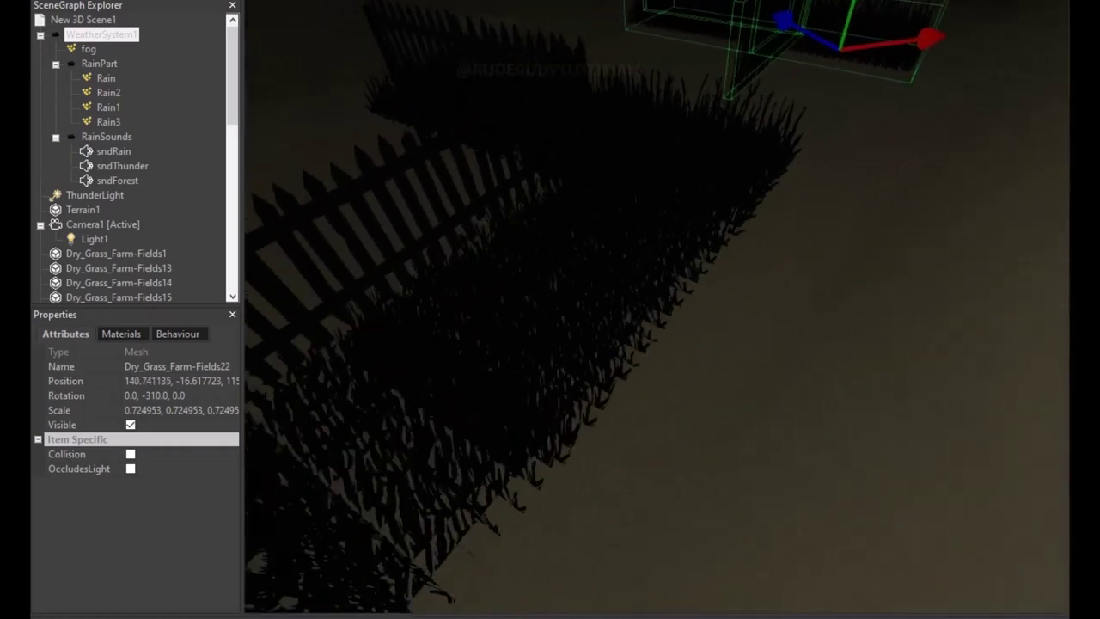
left_click_drag(550, 344, 550, 292)
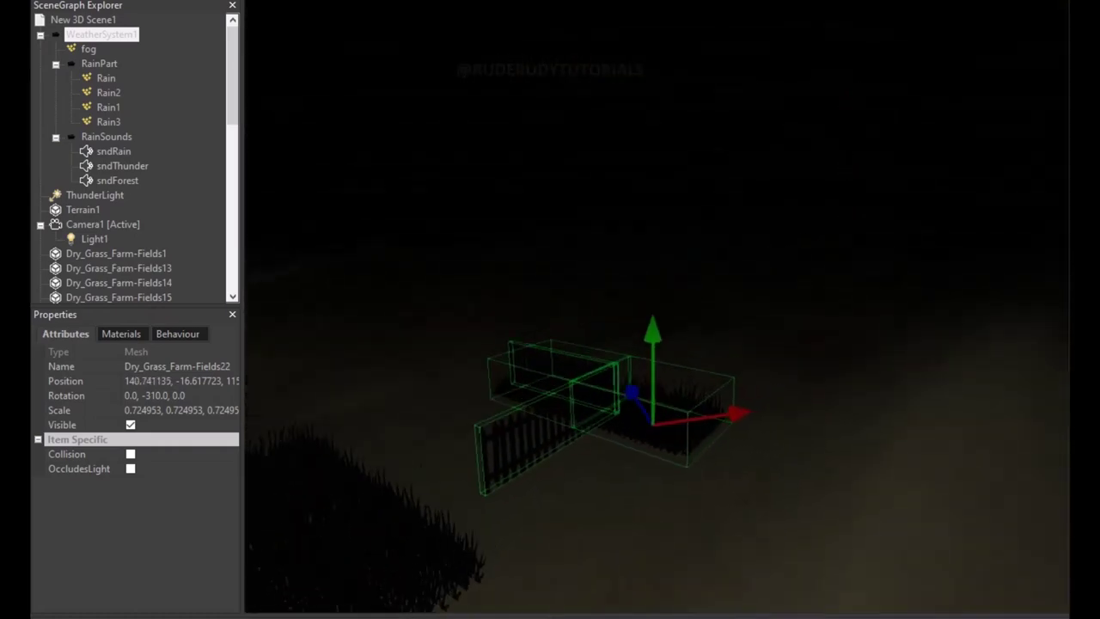
left_click_drag(550, 344, 481, 310)
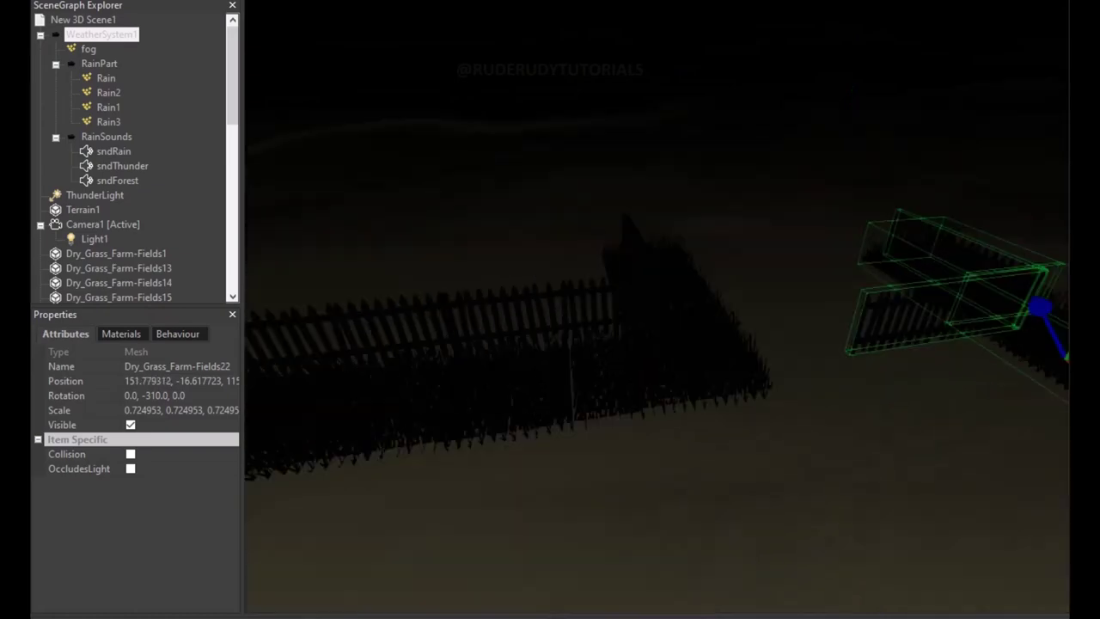
scroll(657, 310, "down", 2)
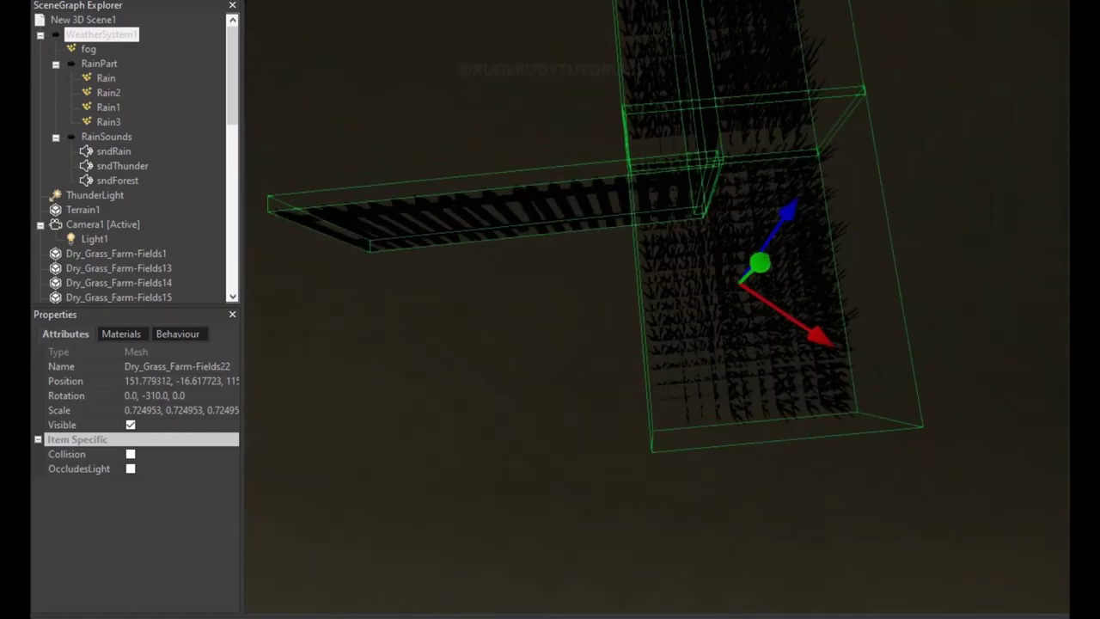
scroll(656, 309, "down", 2)
scroll(657, 309, "down", 2)
scroll(657, 310, "down", 2)
scroll(657, 310, "up", 1)
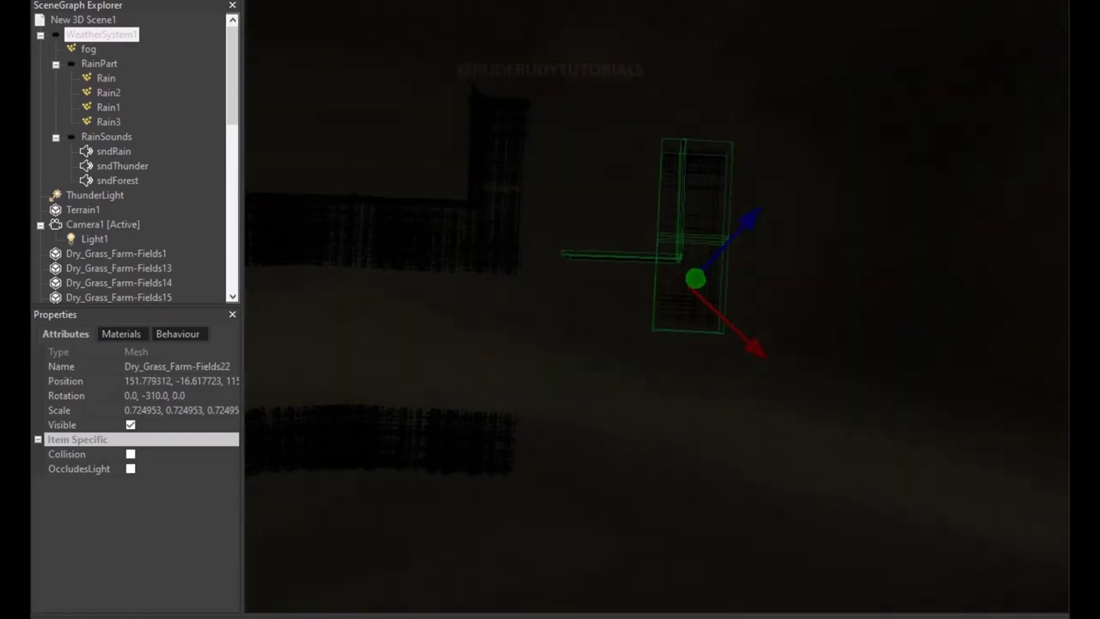
scroll(656, 309, "up", 1)
scroll(657, 310, "up", 1)
scroll(656, 309, "up", 1)
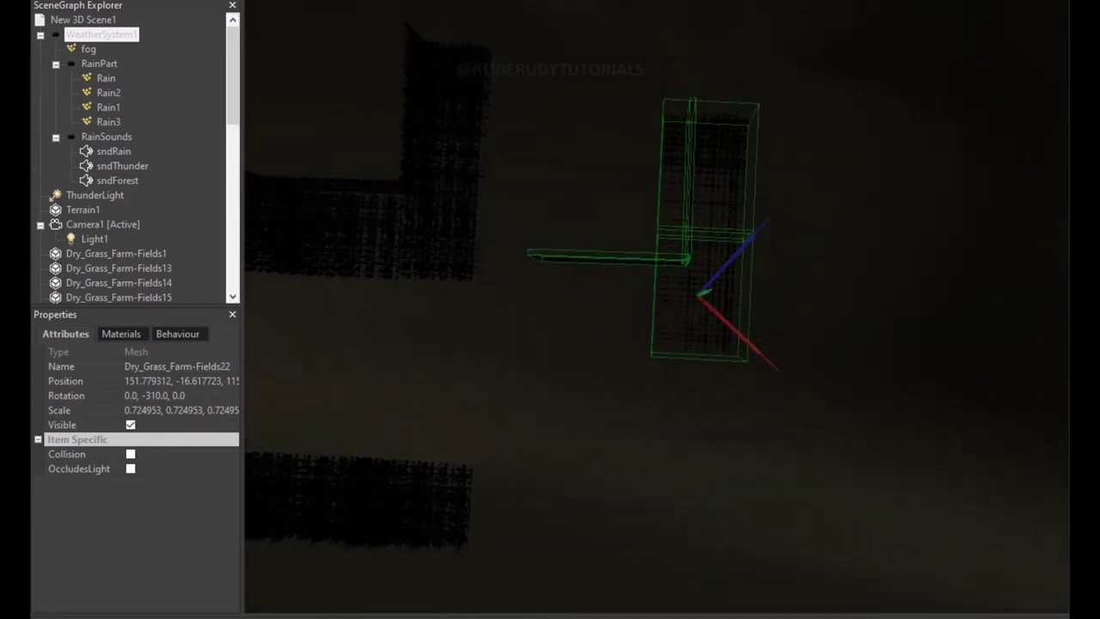
Rotate Dry_Grass_Farm-Fields22 to -295 on Y and shift it along Z to about 125.
left_click_drag(703, 293, 722, 293)
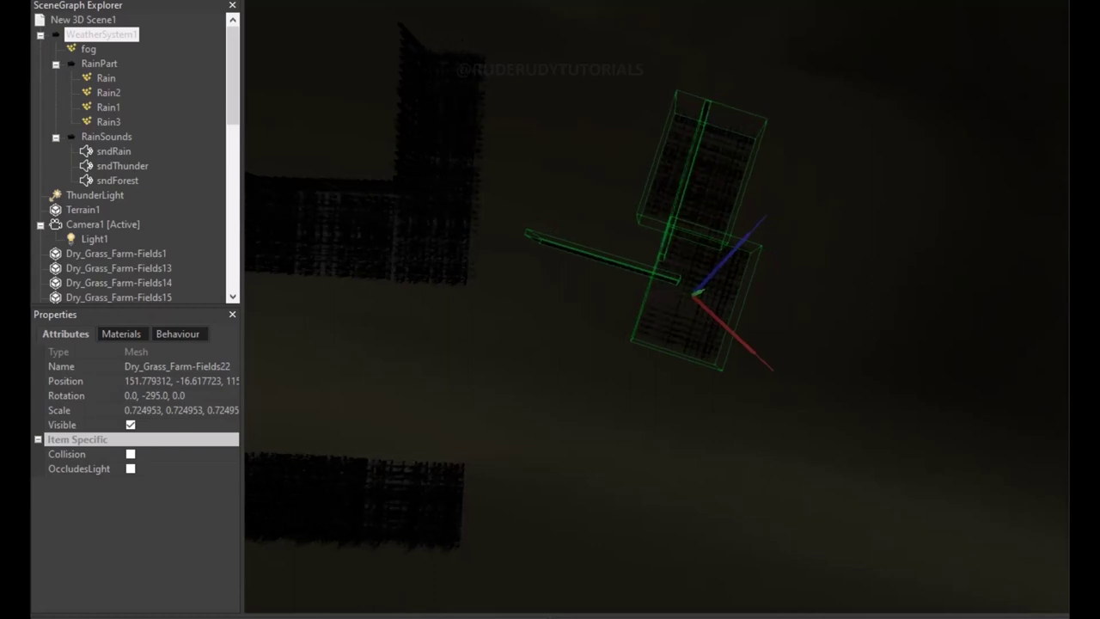
middle_click_drag(703, 293, 669, 287)
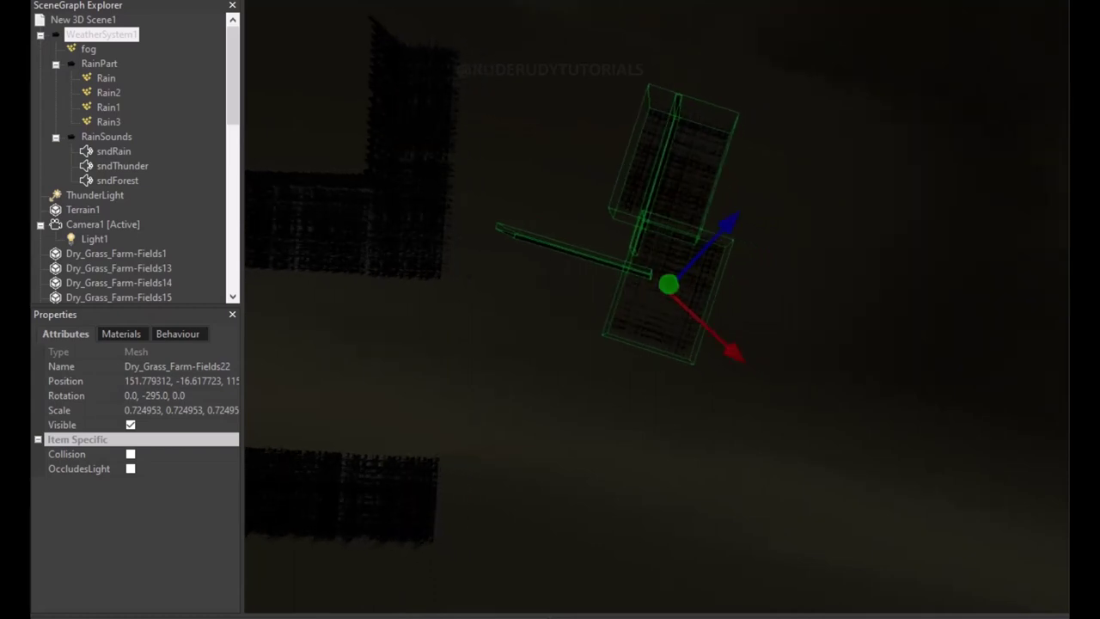
left_click_drag(668, 284, 702, 249)
middle_click_drag(702, 248, 614, 254)
left_click(663, 259)
left_click(601, 251)
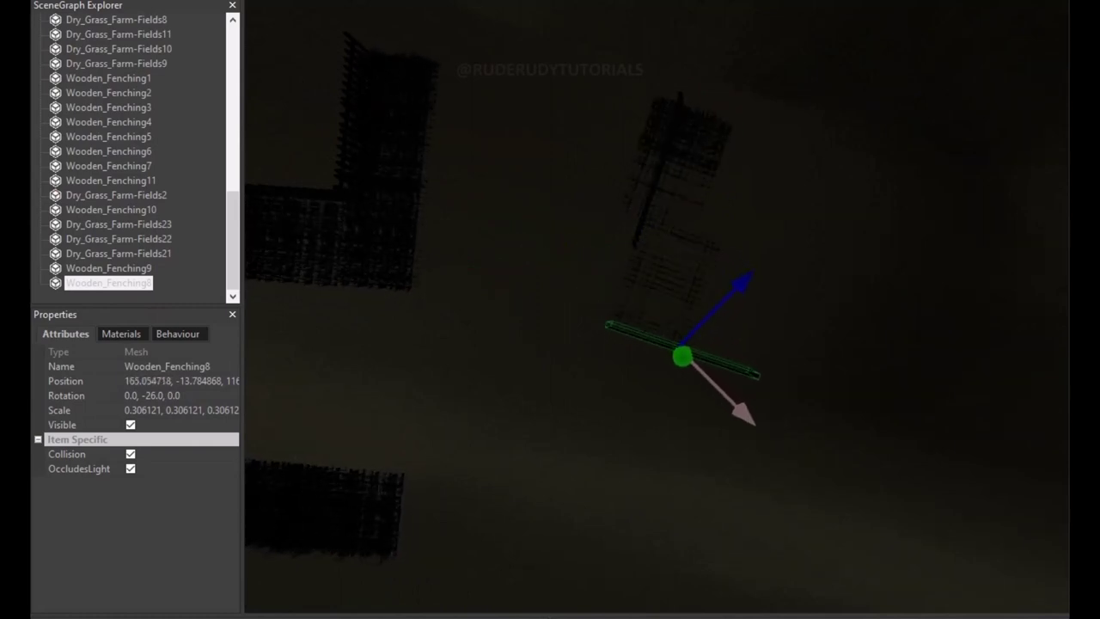
Move fence piece Wooden_Fenching8 along Z and X to about X 174, Z 150.
left_click_drag(715, 294, 811, 197)
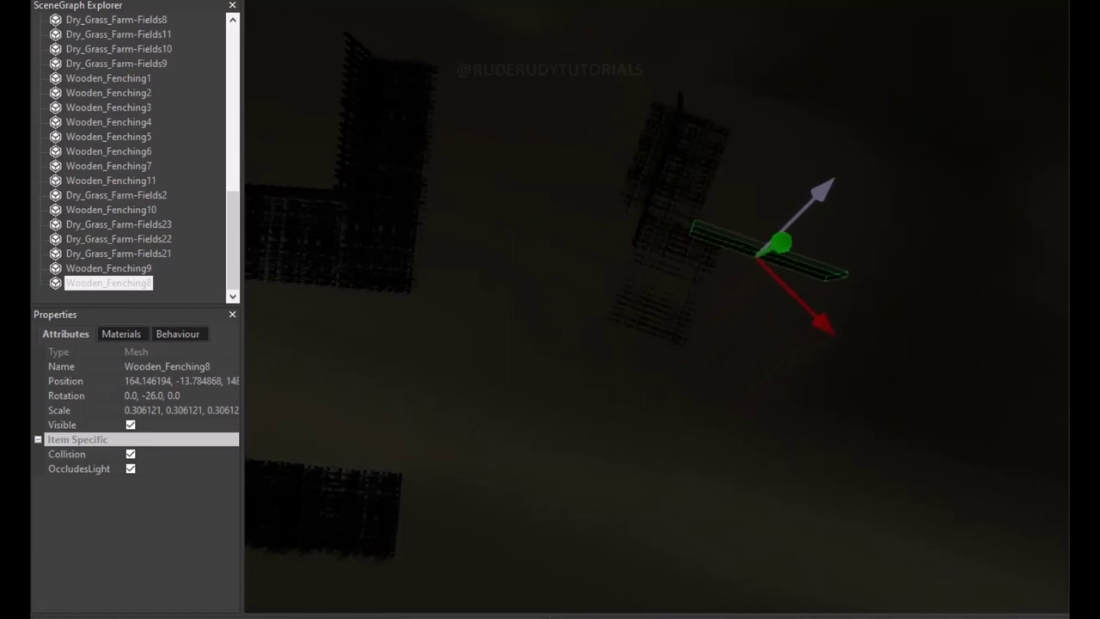
left_click_drag(821, 322, 849, 347)
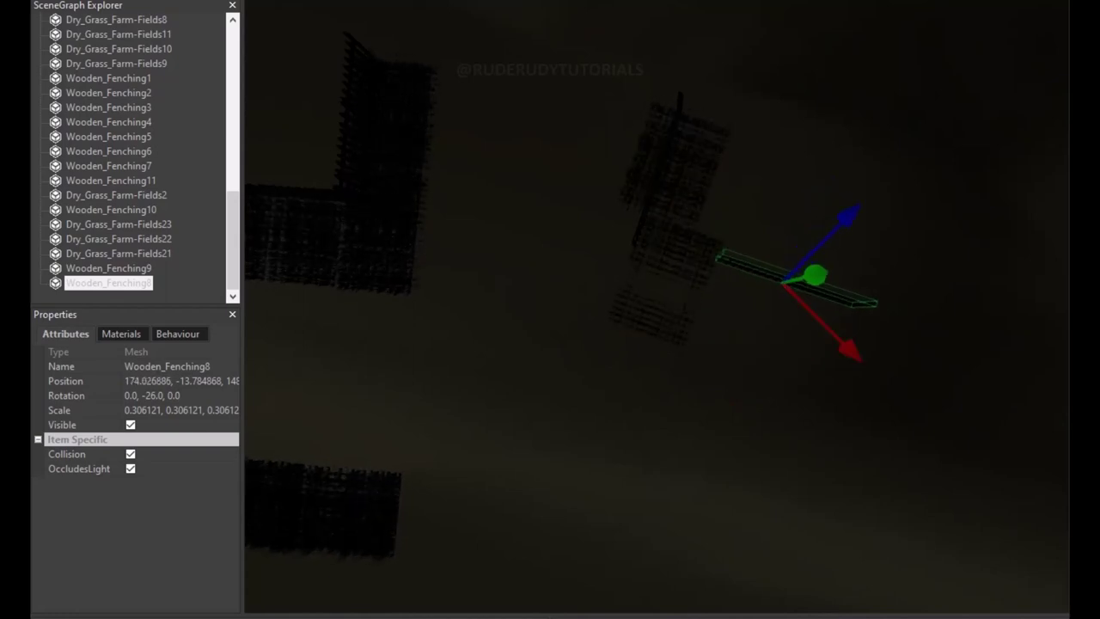
left_click_drag(849, 214, 854, 210)
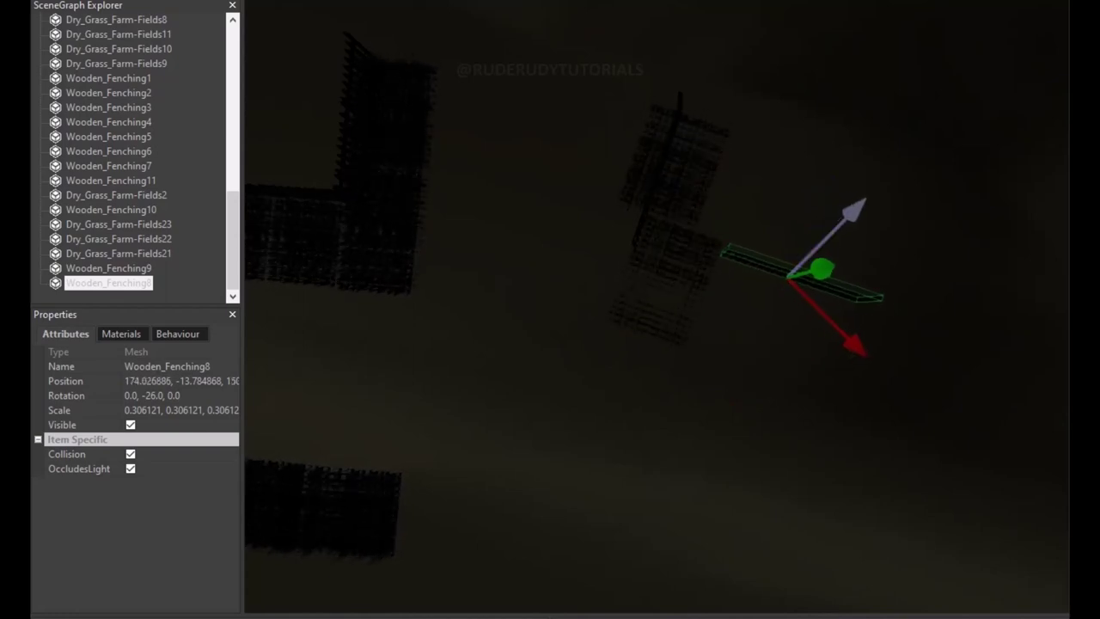
left_click(108, 268)
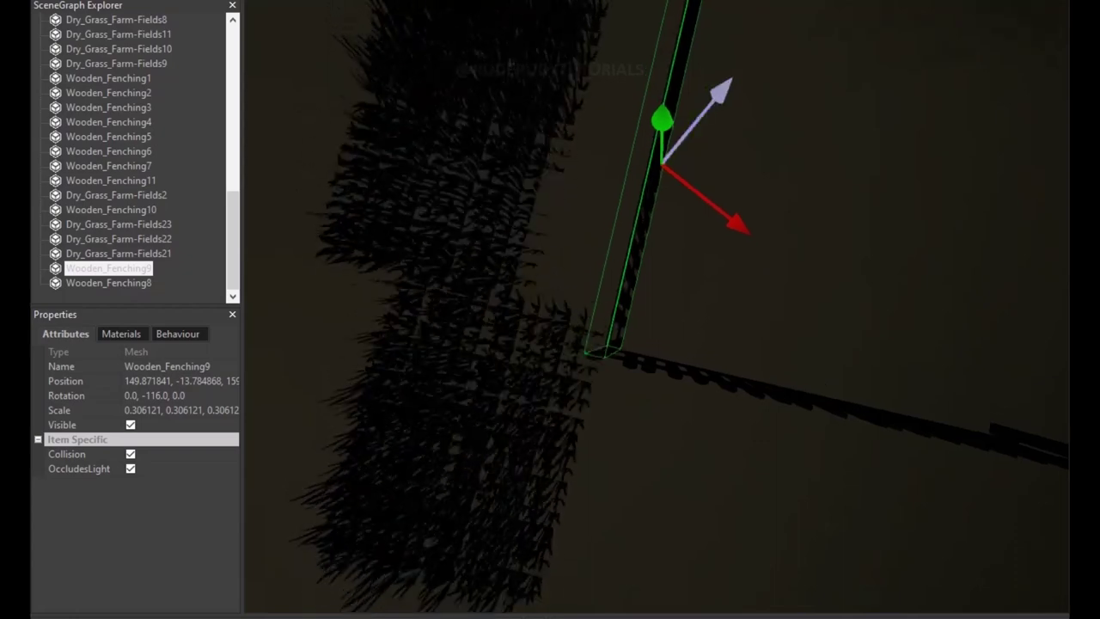
Nudge fence post Wooden_Fenching9 back along X to about 149, against the grass.
left_click_drag(730, 225, 713, 212)
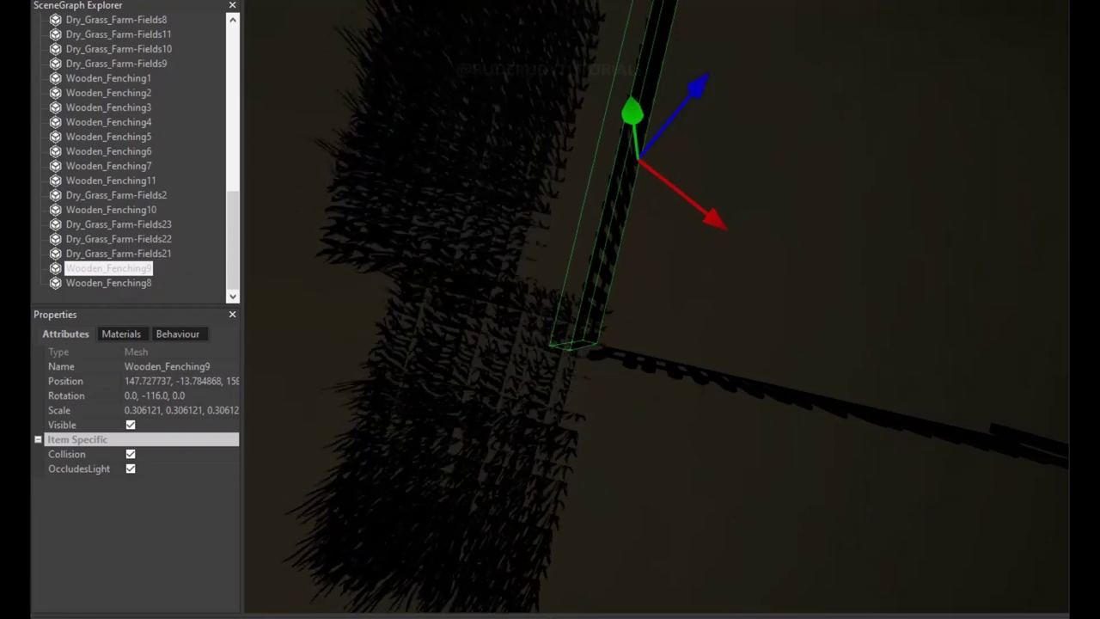
left_click_drag(718, 214, 727, 226)
Shift Dry_Grass_Farm-Fields22 along X and Dry_Grass_Farm-Fields21 along Z toward the field corner.
key("a")
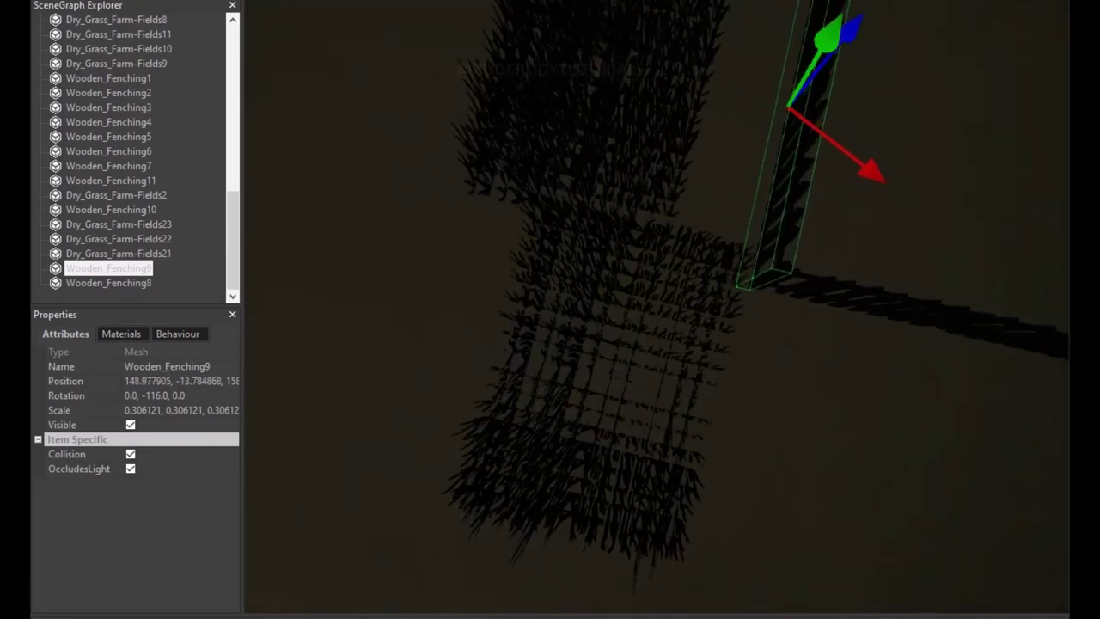
left_click(584, 386)
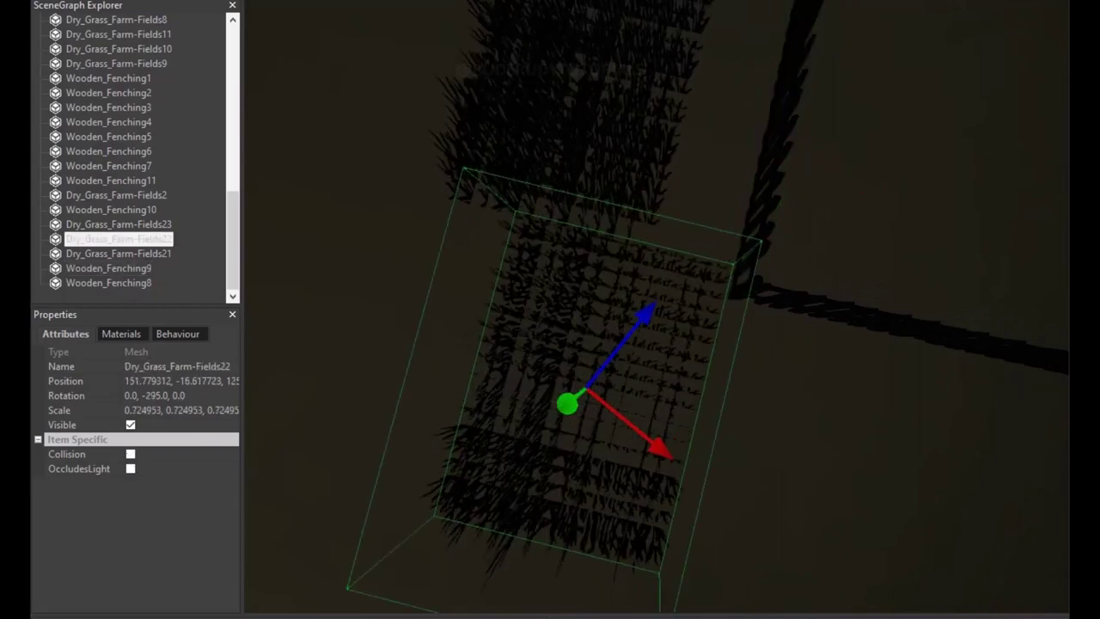
left_click_drag(645, 460, 663, 469)
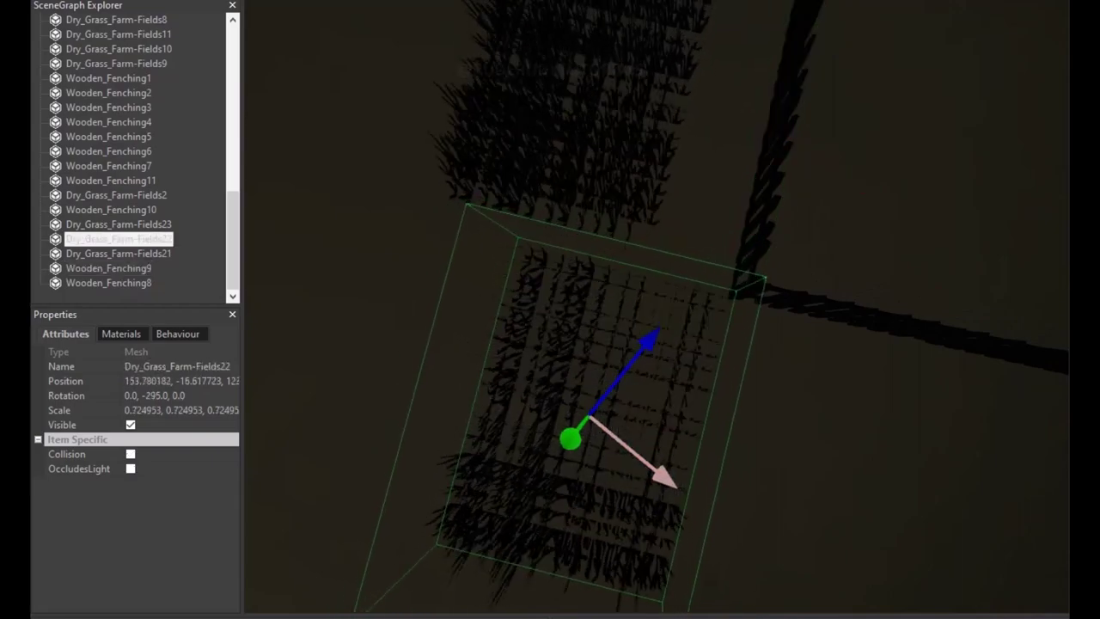
key("s")
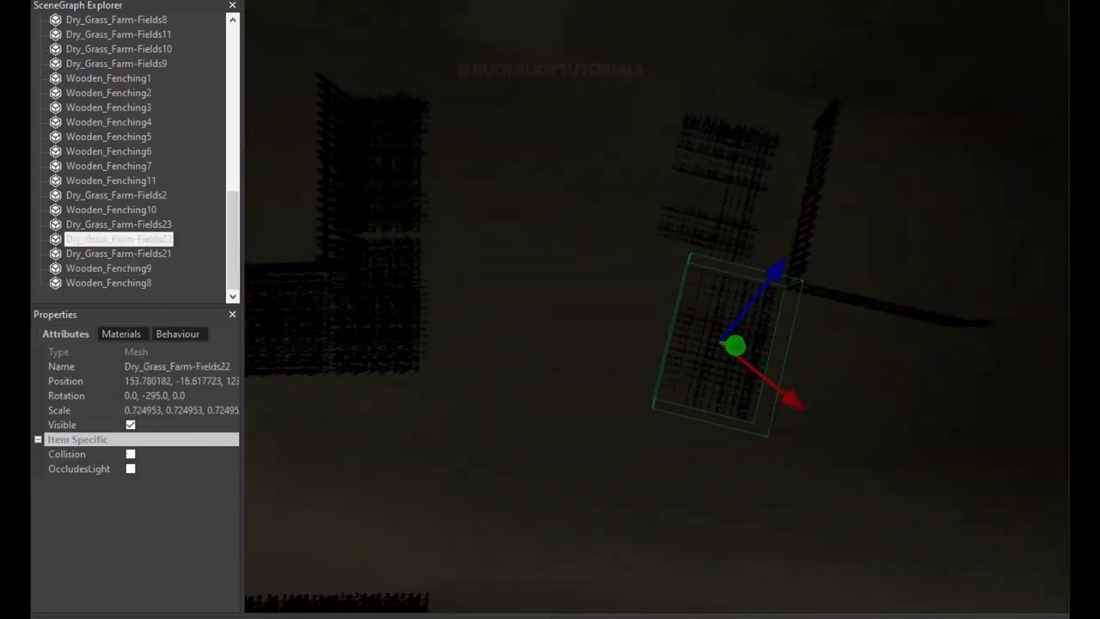
key("d")
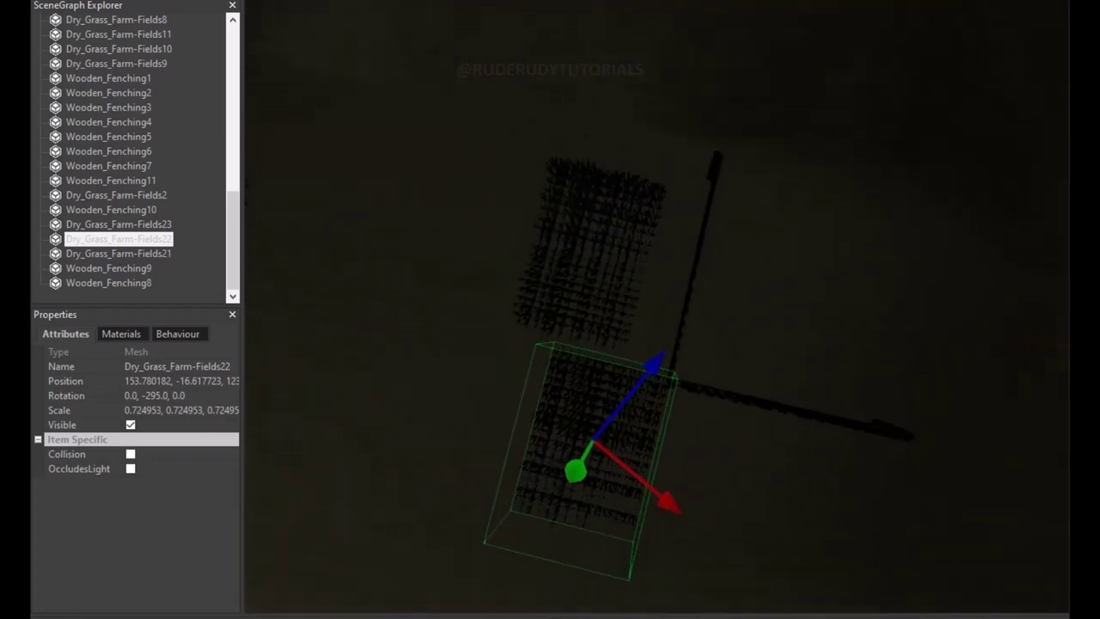
left_click(118, 254)
left_click_drag(651, 183, 703, 120)
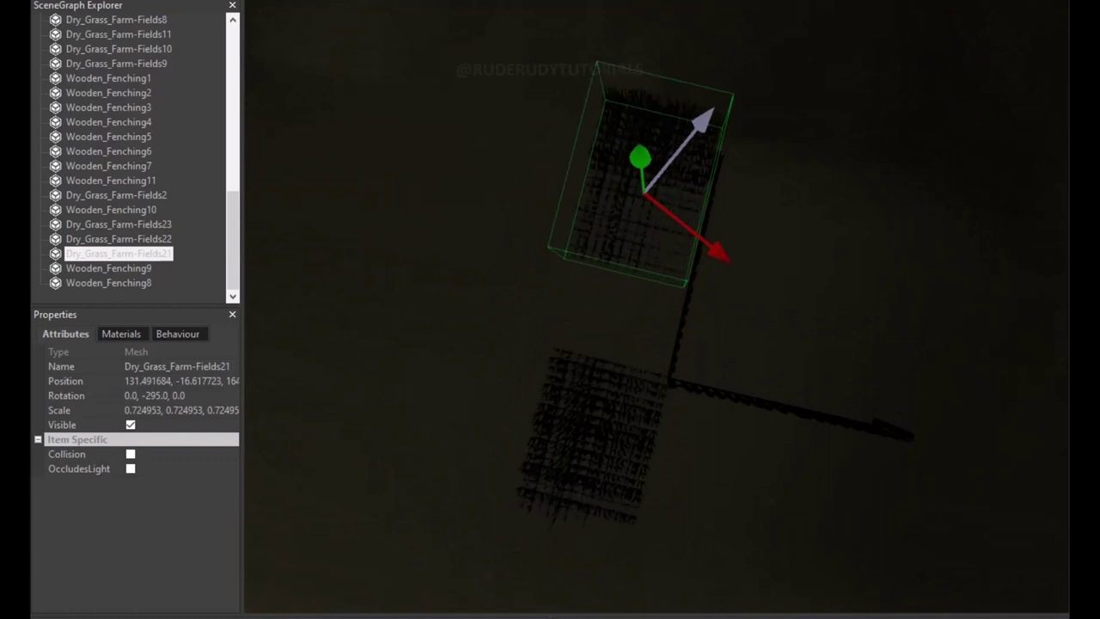
Fine-tune Fields22 and Fields21 along X to about 139.5 and 126.1, closing the gap.
left_click(118, 239)
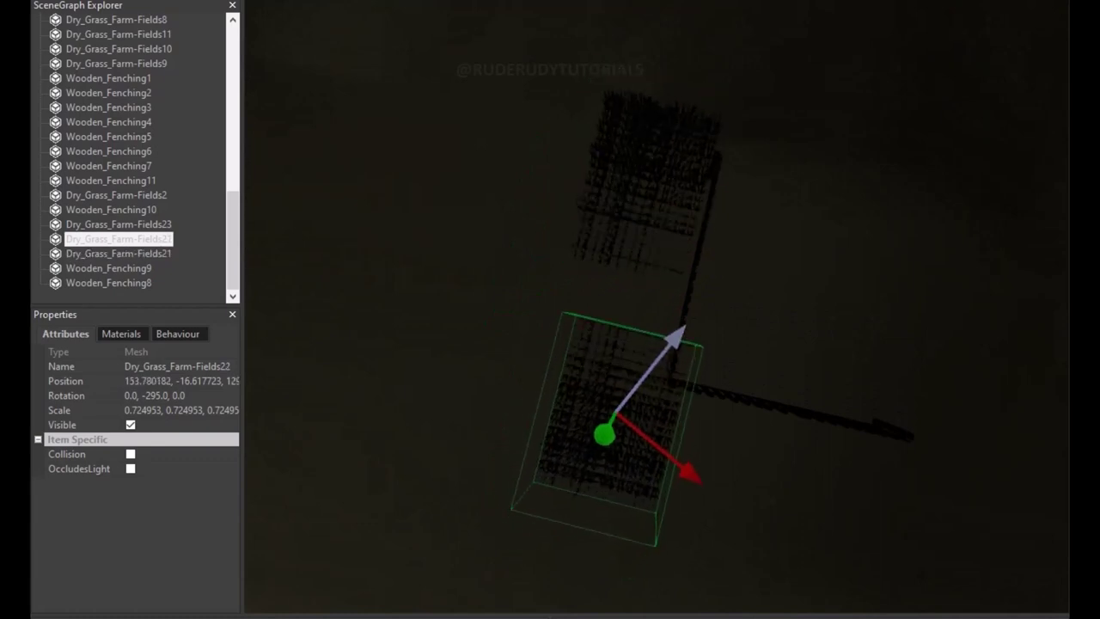
left_click_drag(683, 419, 660, 401)
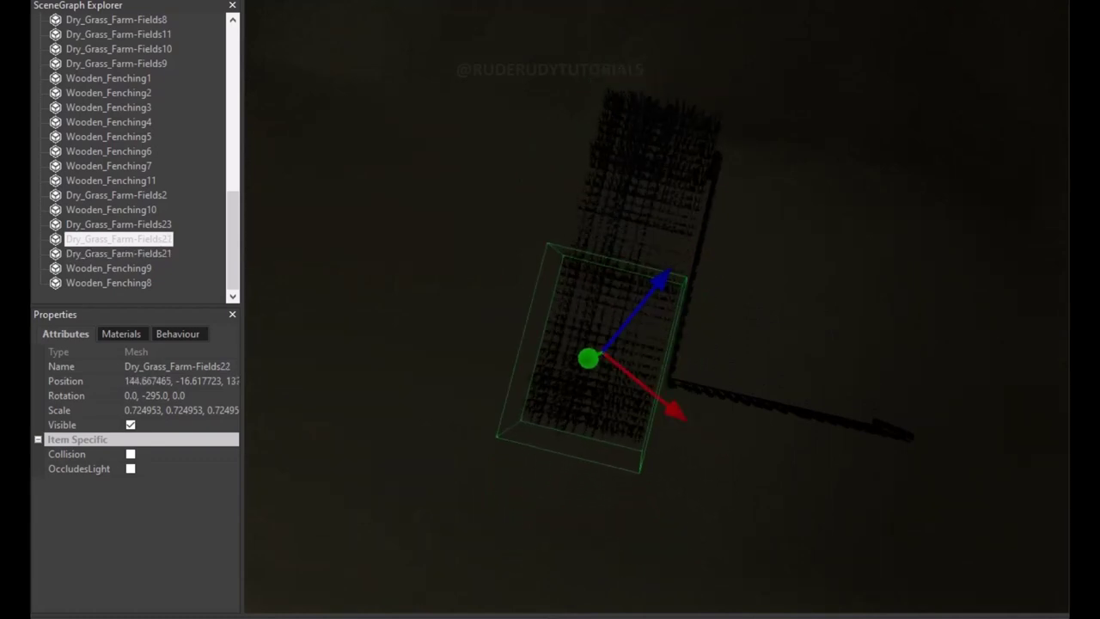
left_click(119, 254)
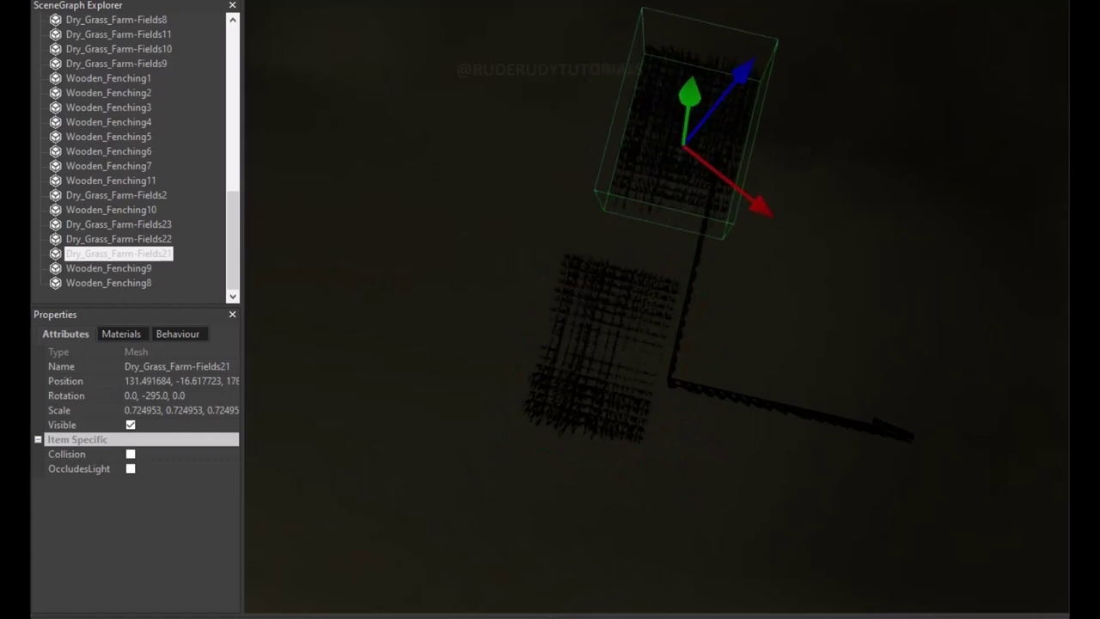
left_click_drag(741, 191, 734, 187)
left_click(735, 186)
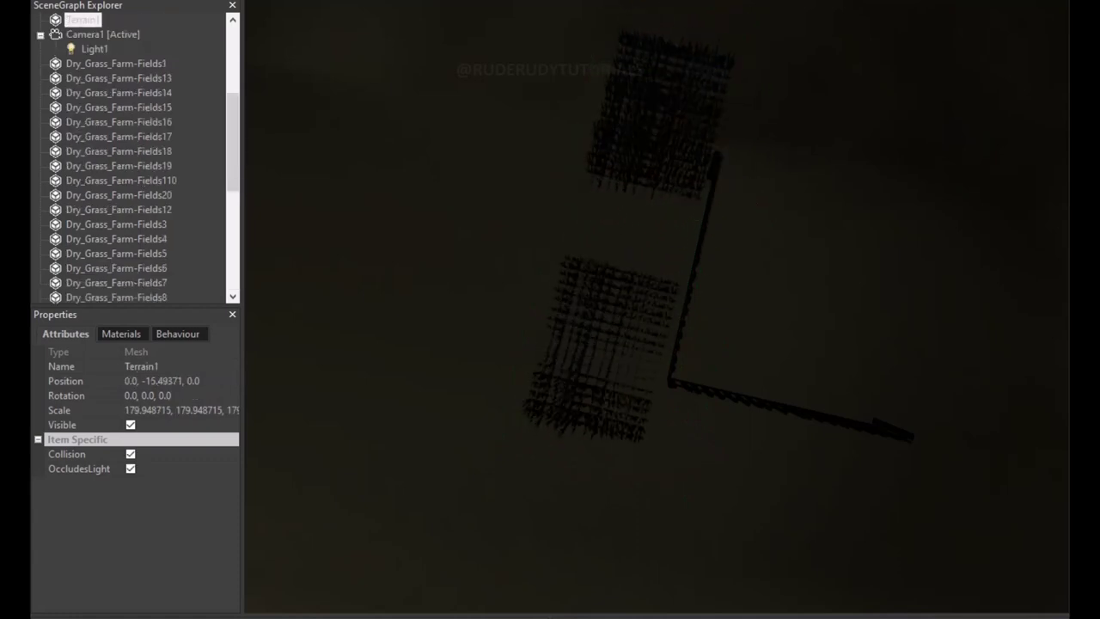
left_click(602, 360)
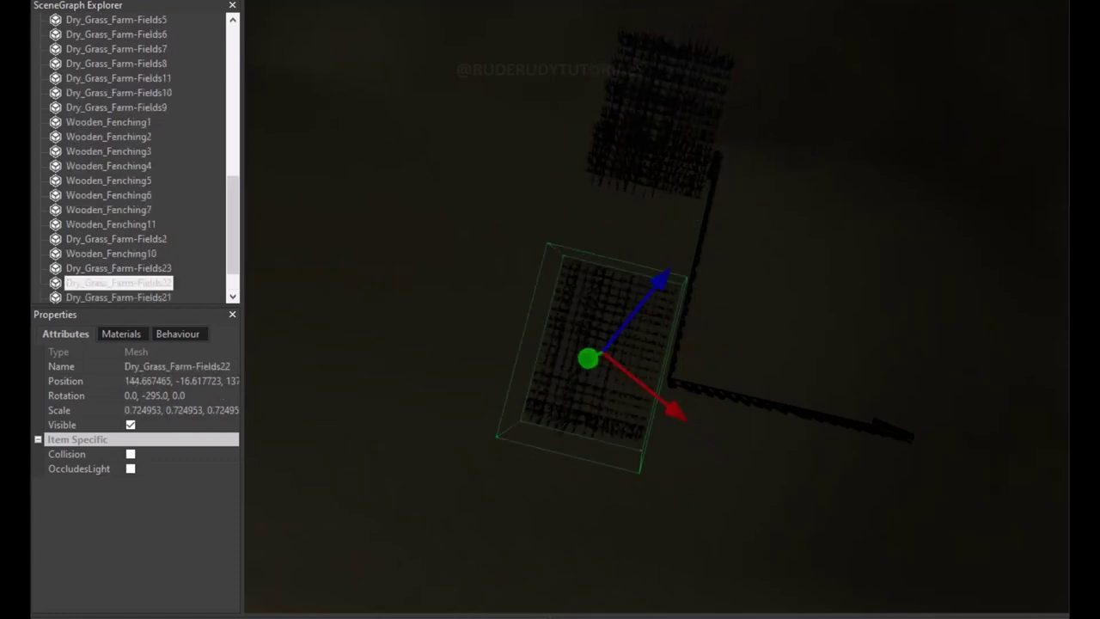
left_click_drag(706, 364, 702, 273)
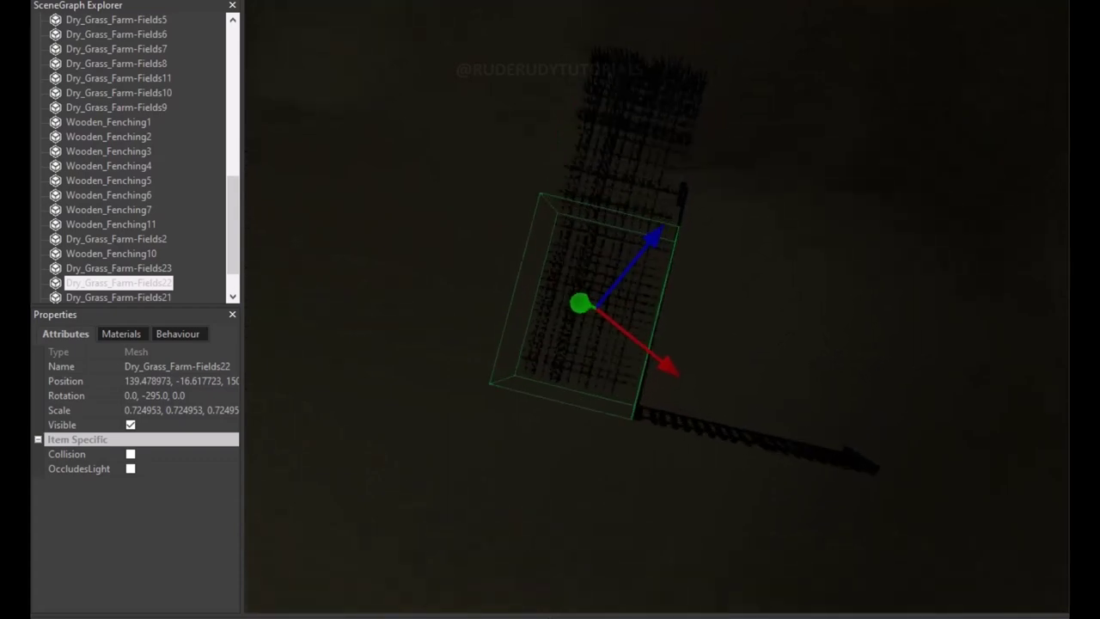
left_click(601, 249)
left_click_drag(683, 286, 696, 290)
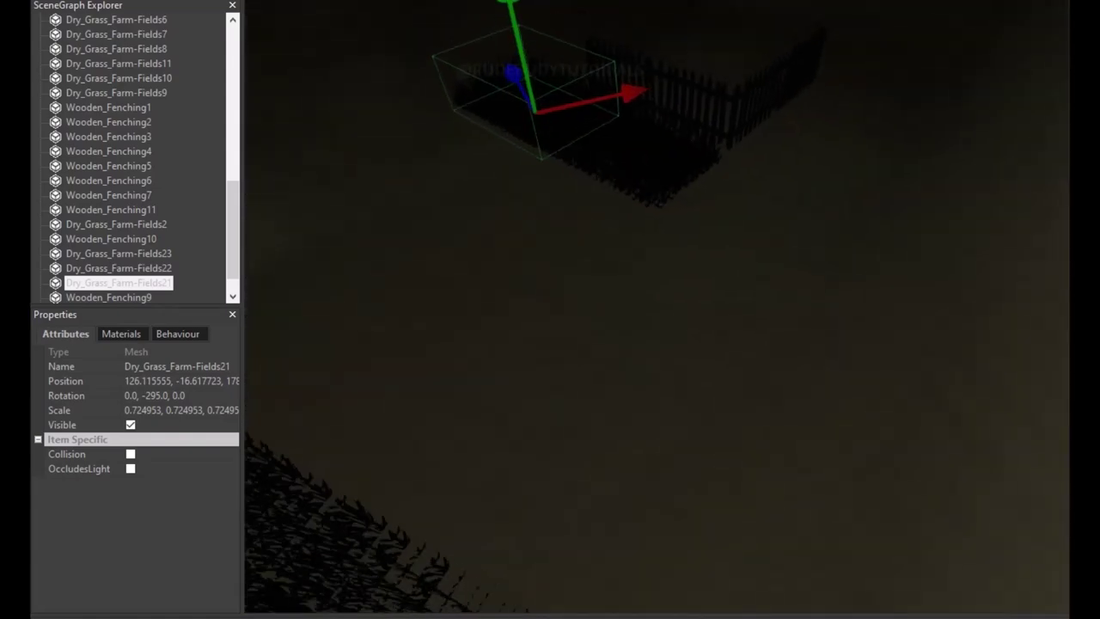
left_click(481, 429)
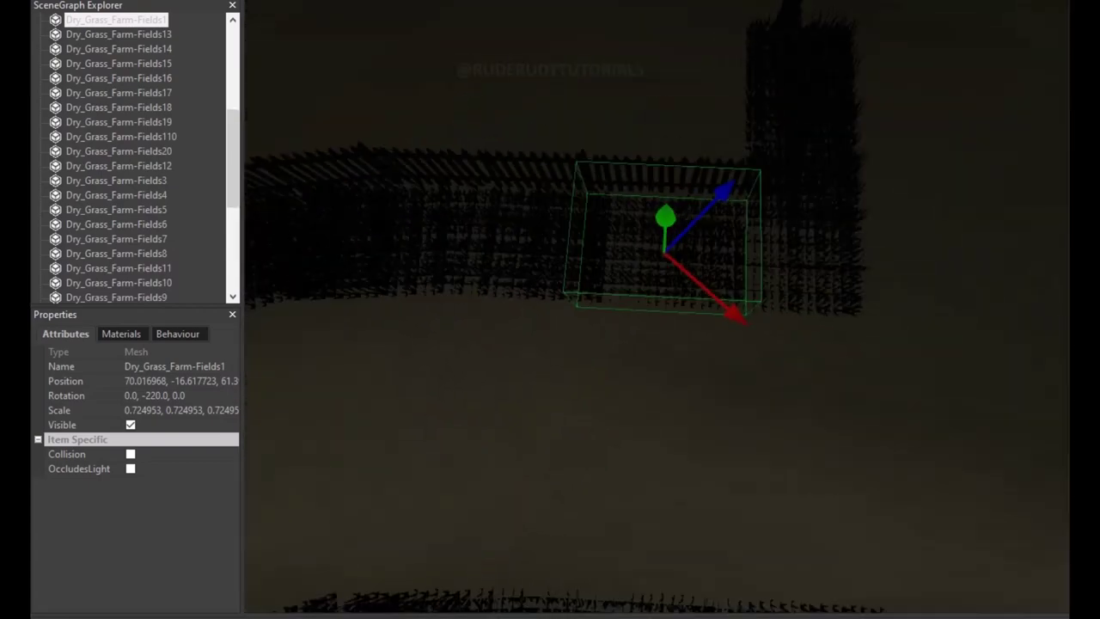
Clone Dry_Grass_Farm-Fields1 and move the copy along X and Z to about X 155.
right_click(146, 20)
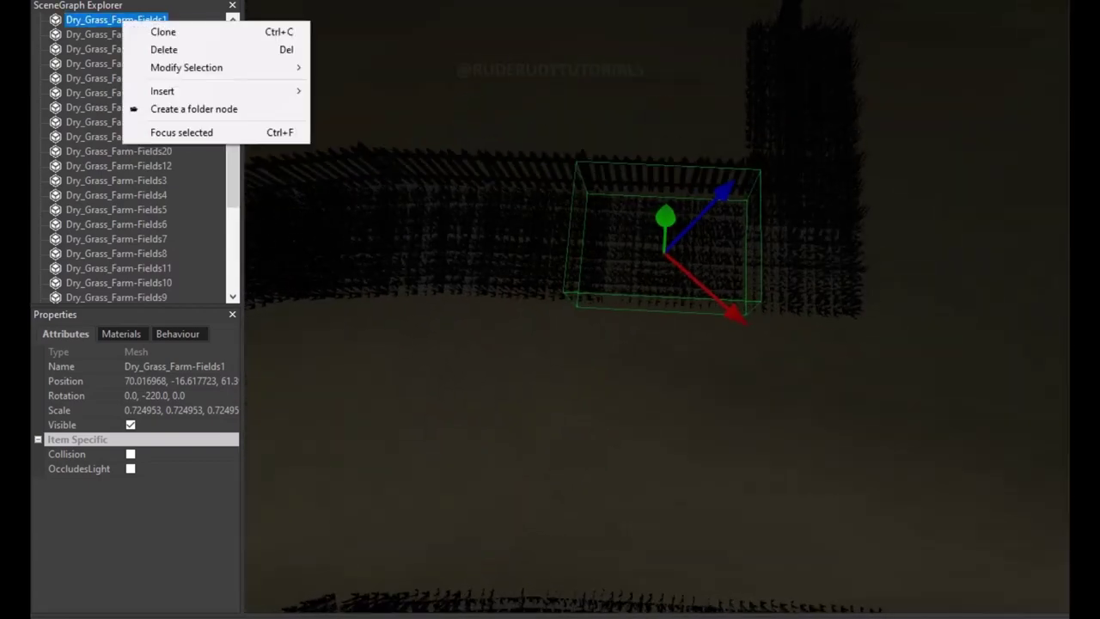
left_click(163, 30)
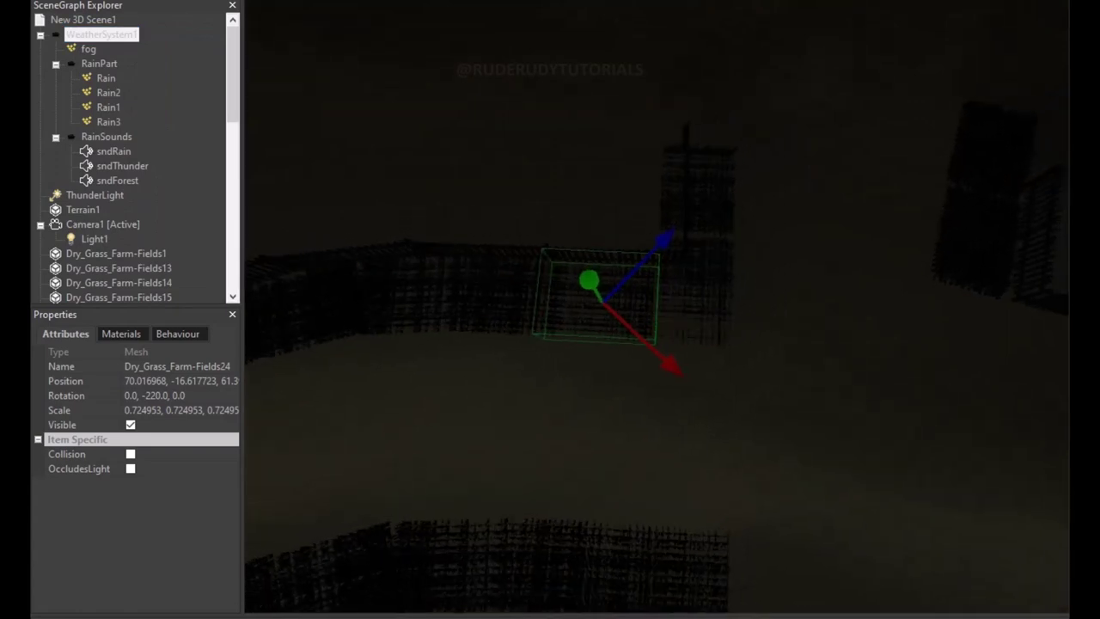
mouse_move(722, 316)
left_mouse_down()
mouse_move(670, 455)
mouse_move(829, 344)
left_mouse_up()
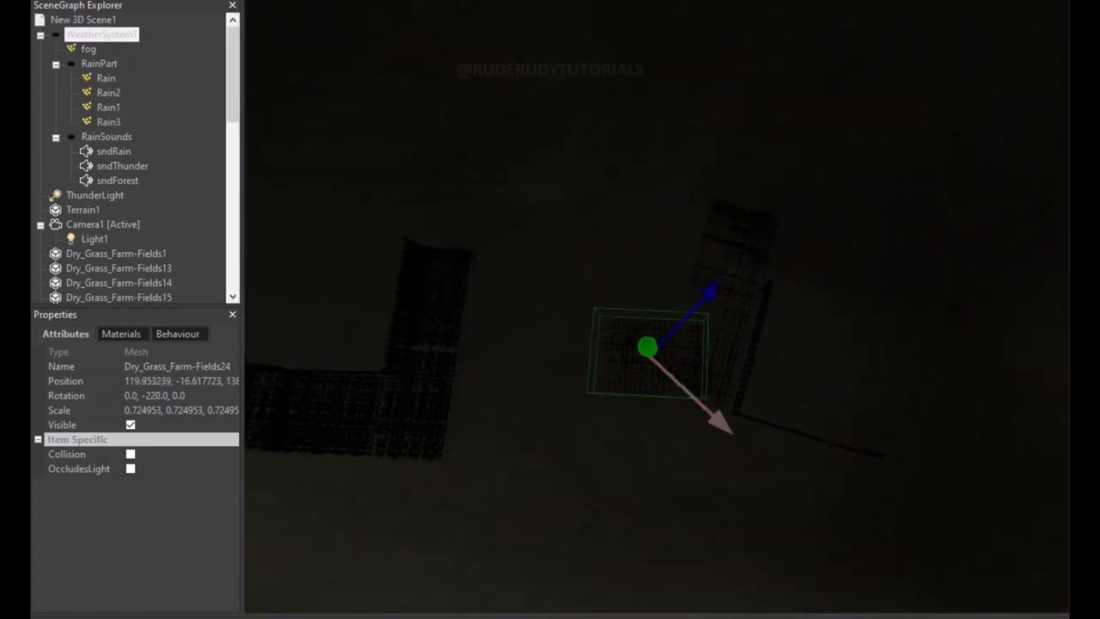
left_click_drag(726, 421, 756, 481)
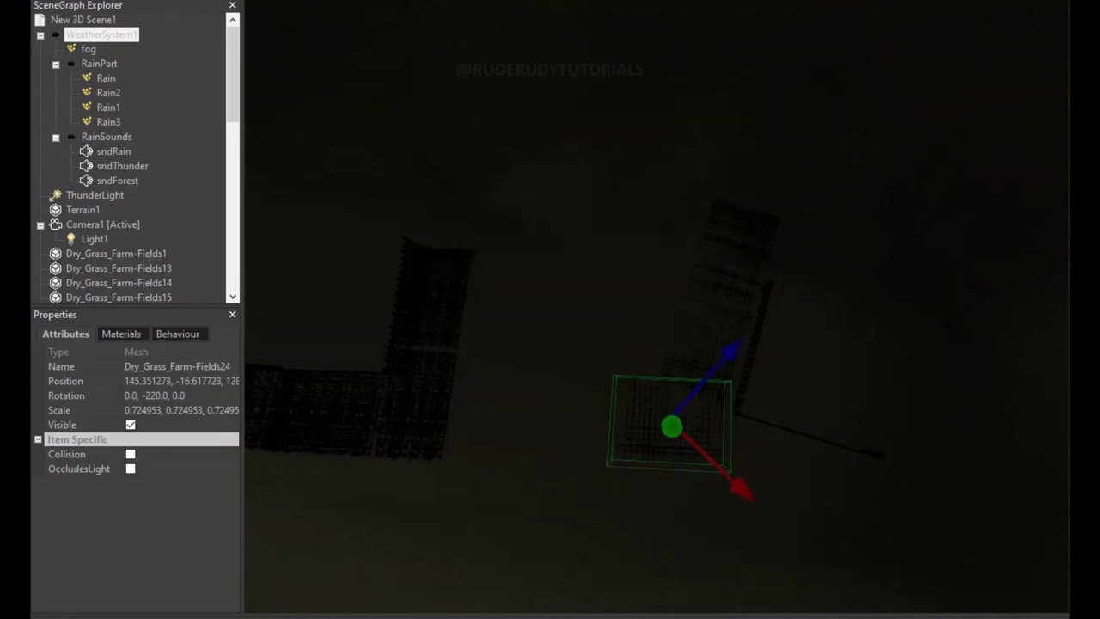
left_click_drag(636, 494, 672, 529)
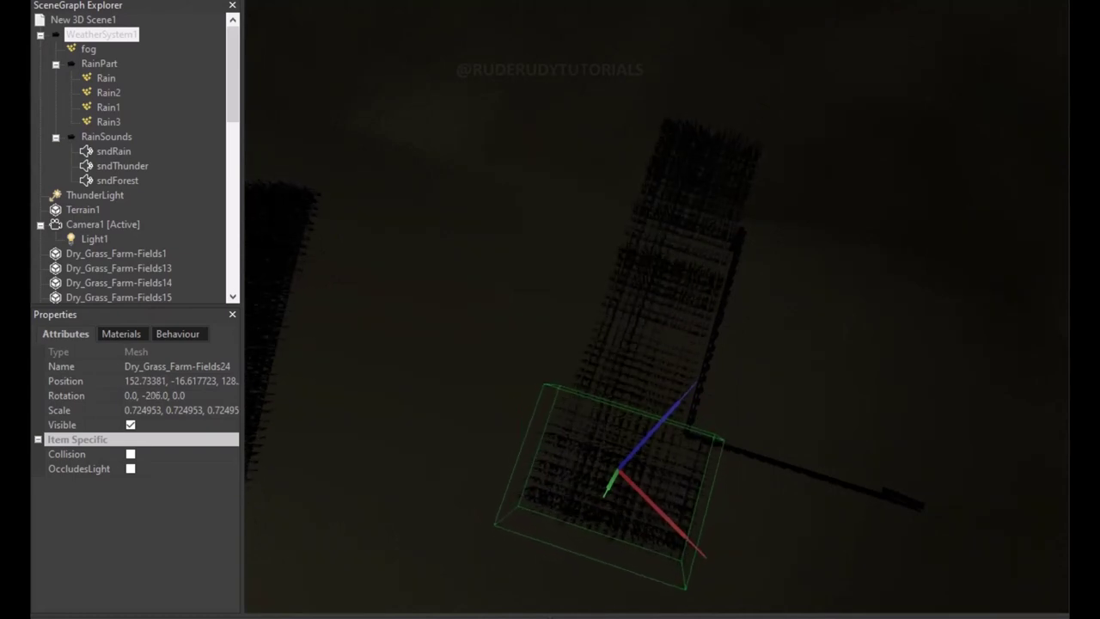
left_click_drag(688, 540, 698, 557)
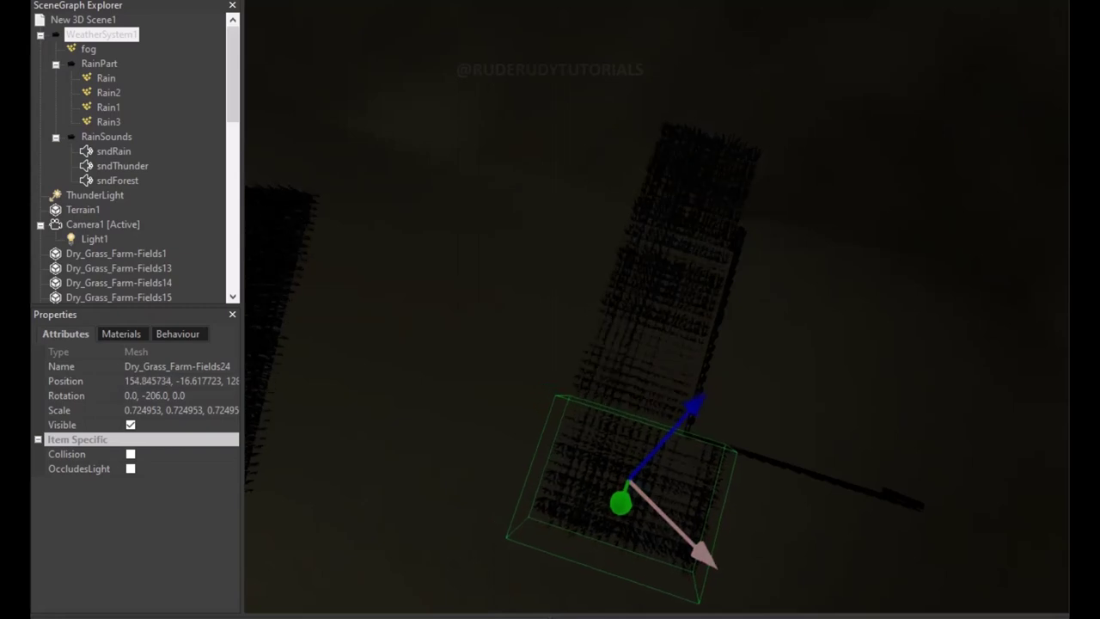
left_click_drag(692, 407, 704, 394)
left_click_drag(703, 536, 696, 530)
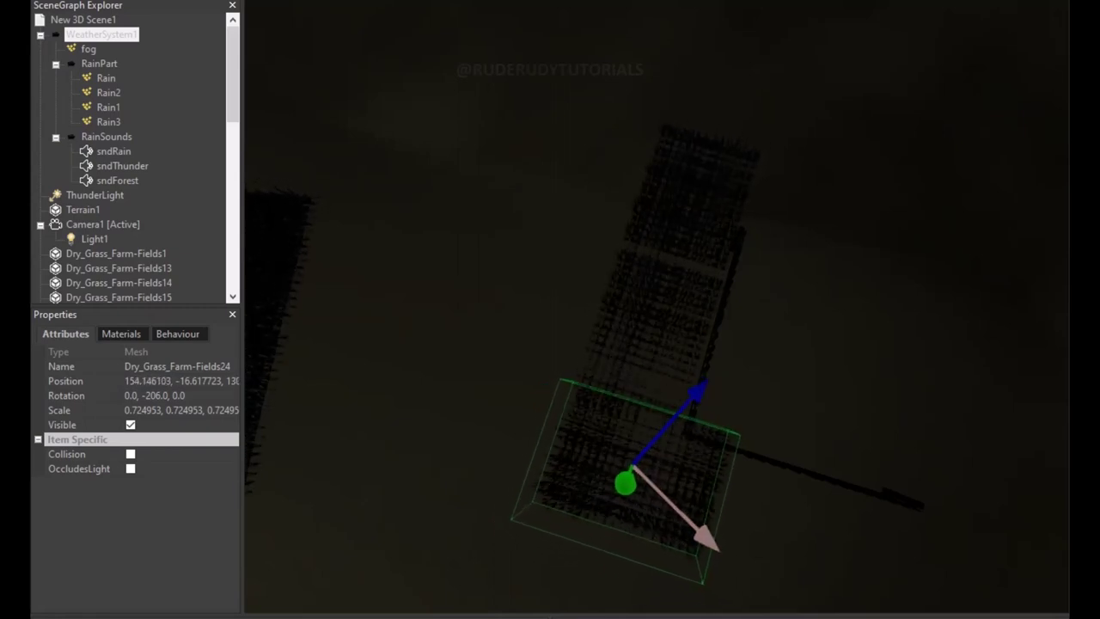
Check the new grass patch placement from the view and select Dry_Grass_Farm-Fields22.
key("Up")
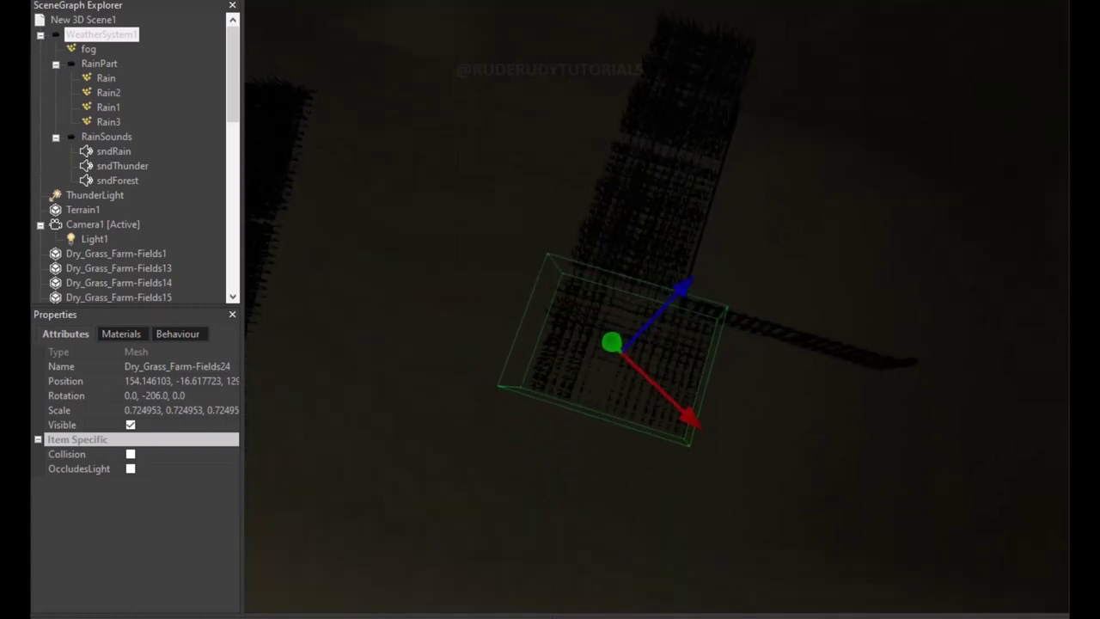
key("Down")
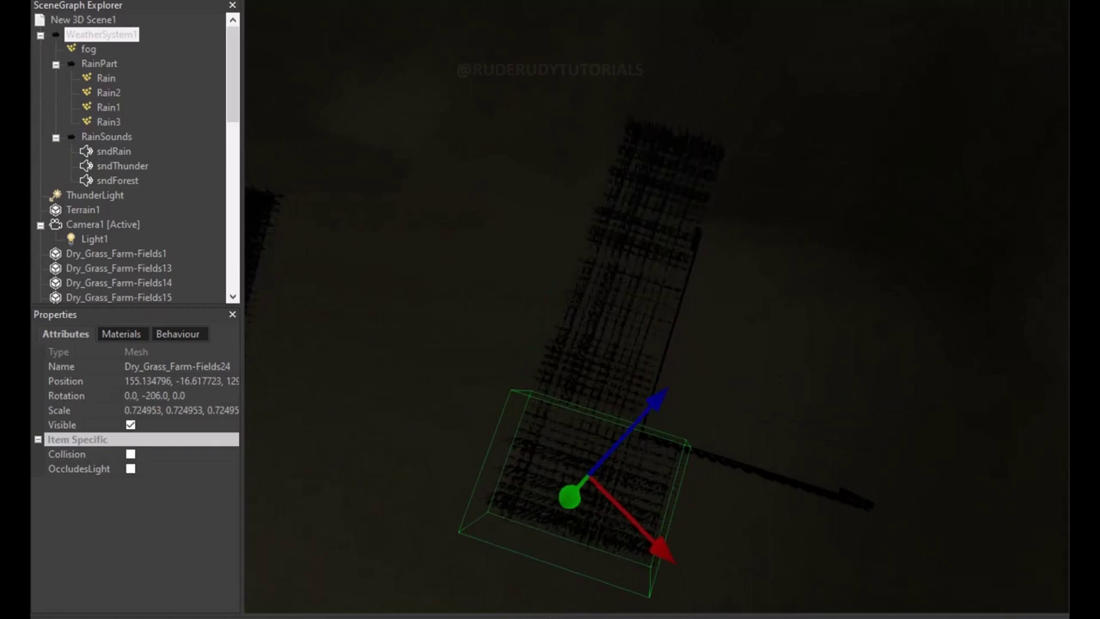
left_click(602, 325)
key("Up")
key("Down")
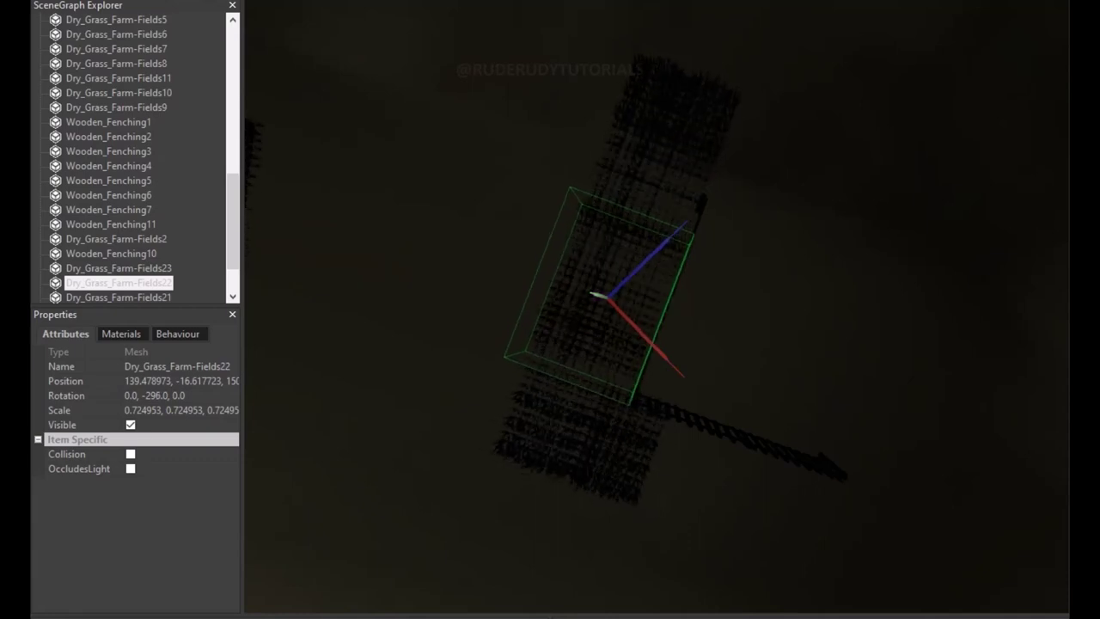
key("Down")
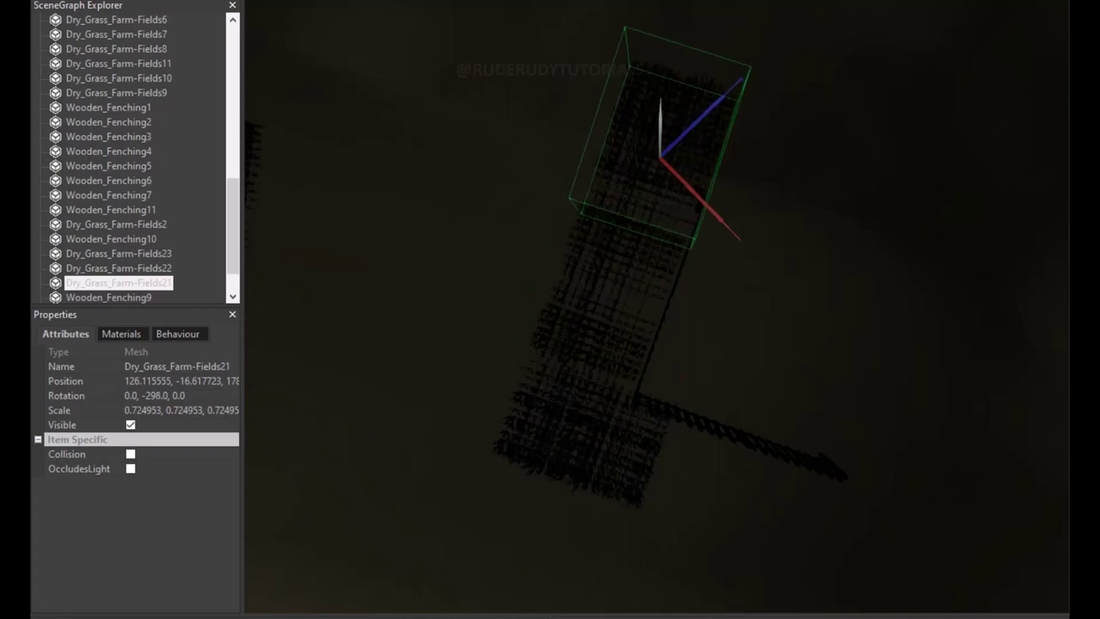
key("Home")
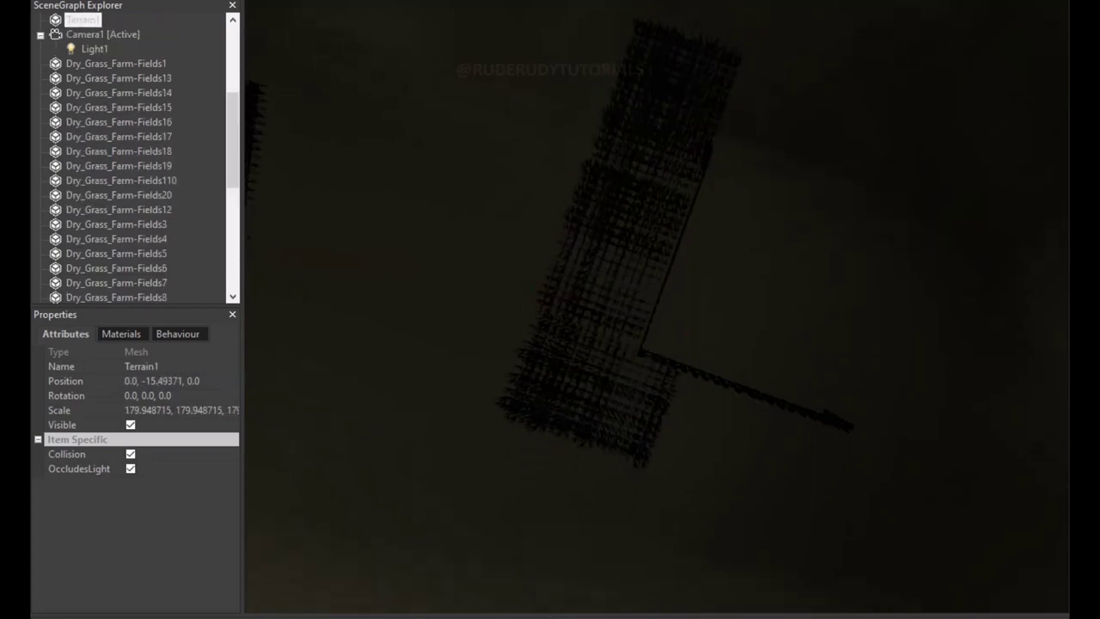
key("End")
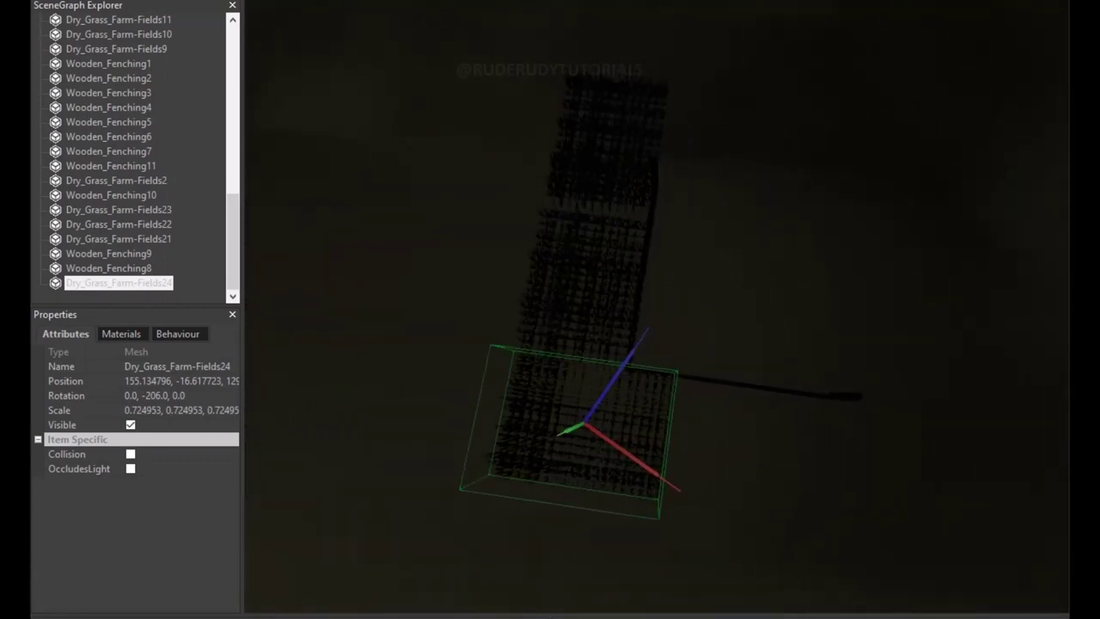
Clone Dry_Grass_Farm-Fields24 and drag the copy along X and Z to the grass-row corner.
right_click(151, 283)
left_click(180, 393)
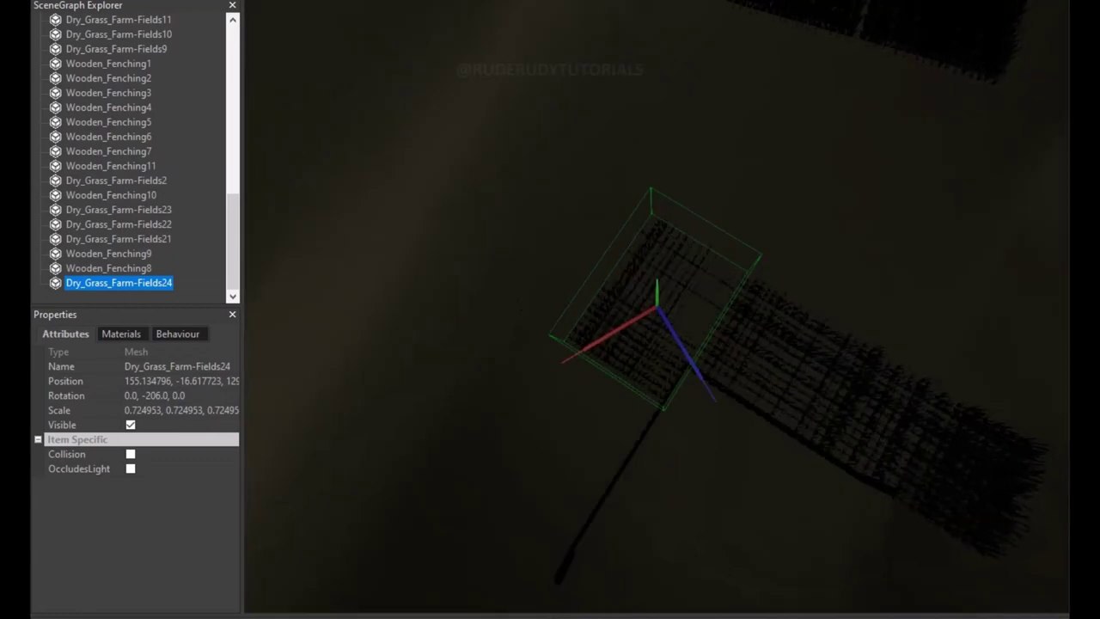
right_click(127, 283)
left_click(163, 292)
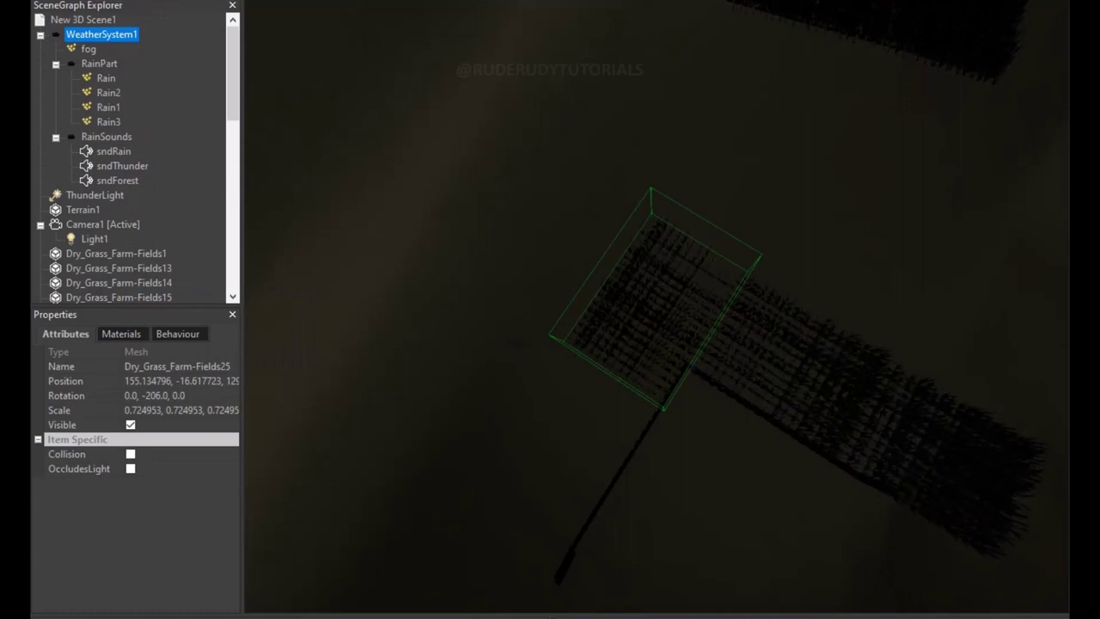
left_click_drag(593, 338, 503, 393)
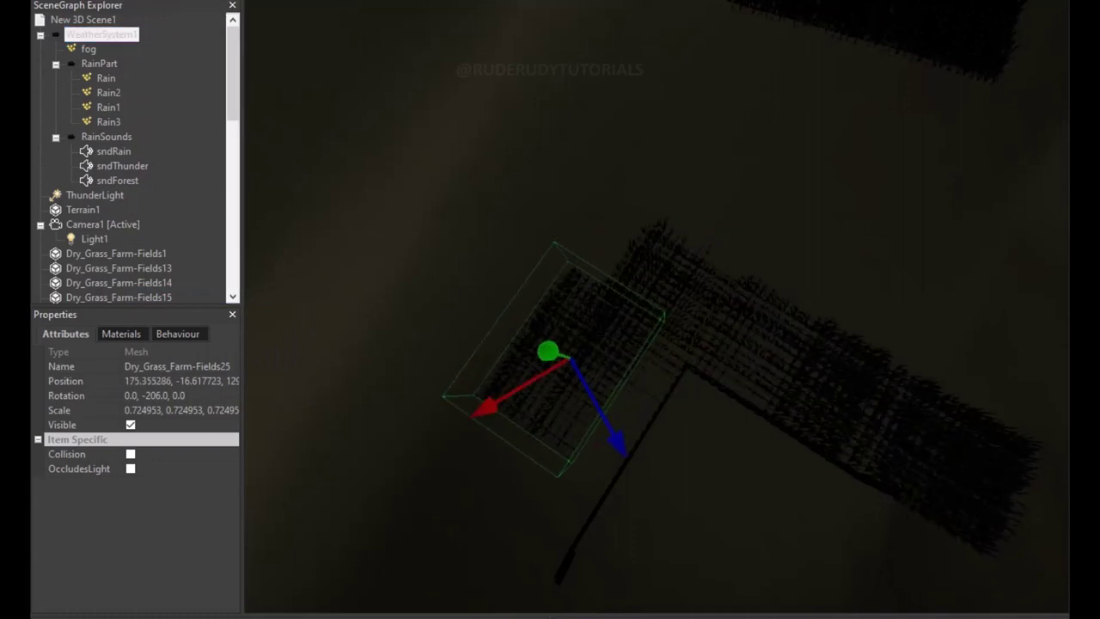
left_click_drag(597, 412, 627, 464)
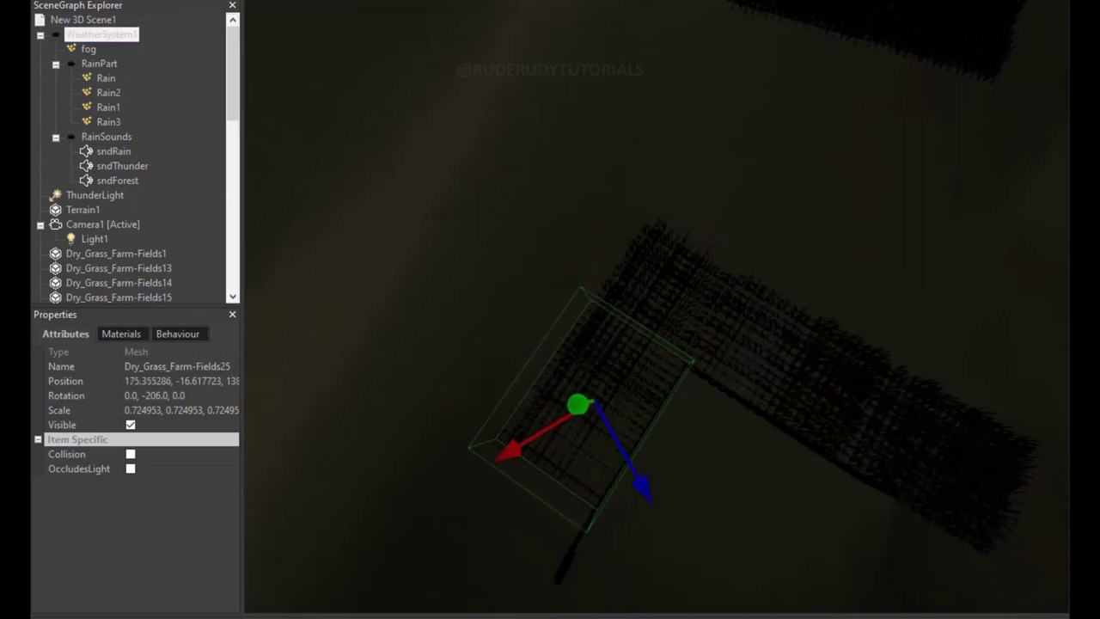
left_click_drag(537, 427, 503, 447)
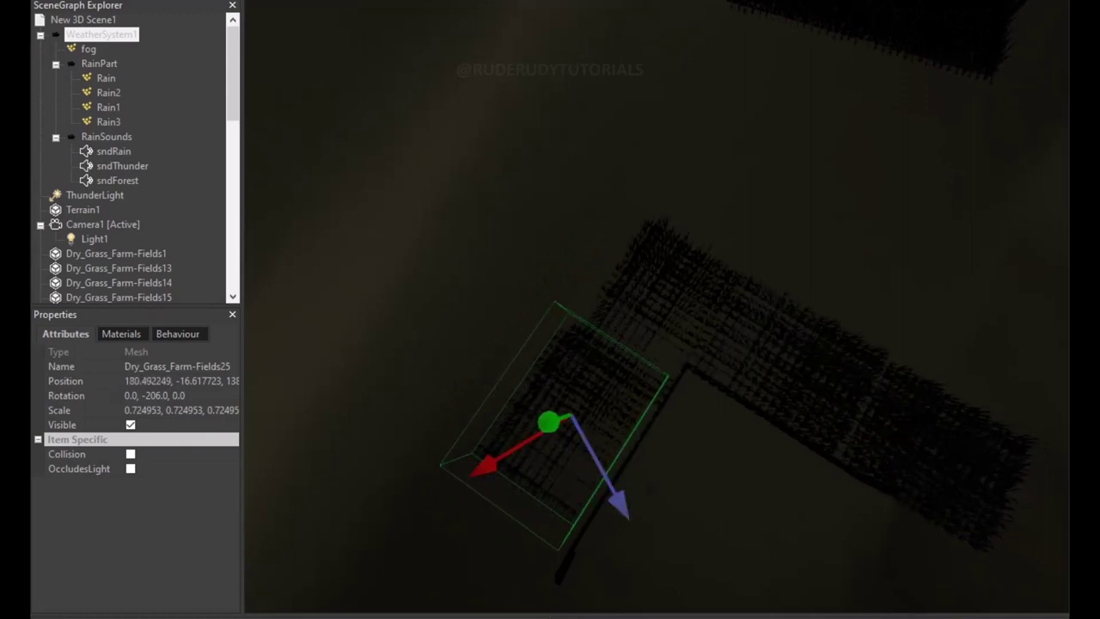
left_click_drag(601, 481, 607, 491)
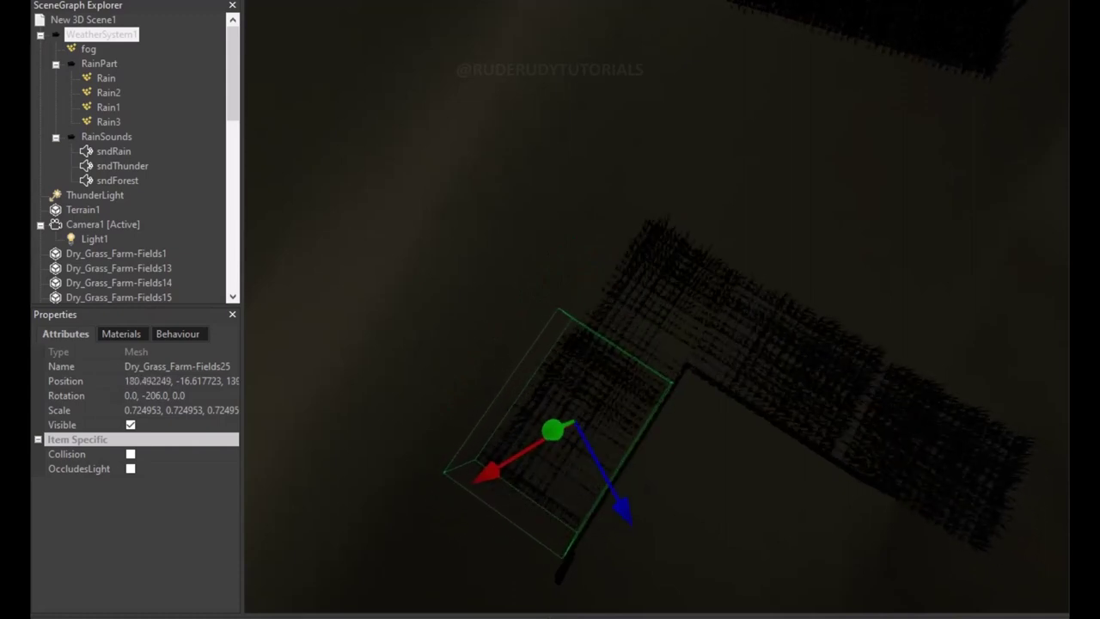
left_click_drag(507, 455, 494, 464)
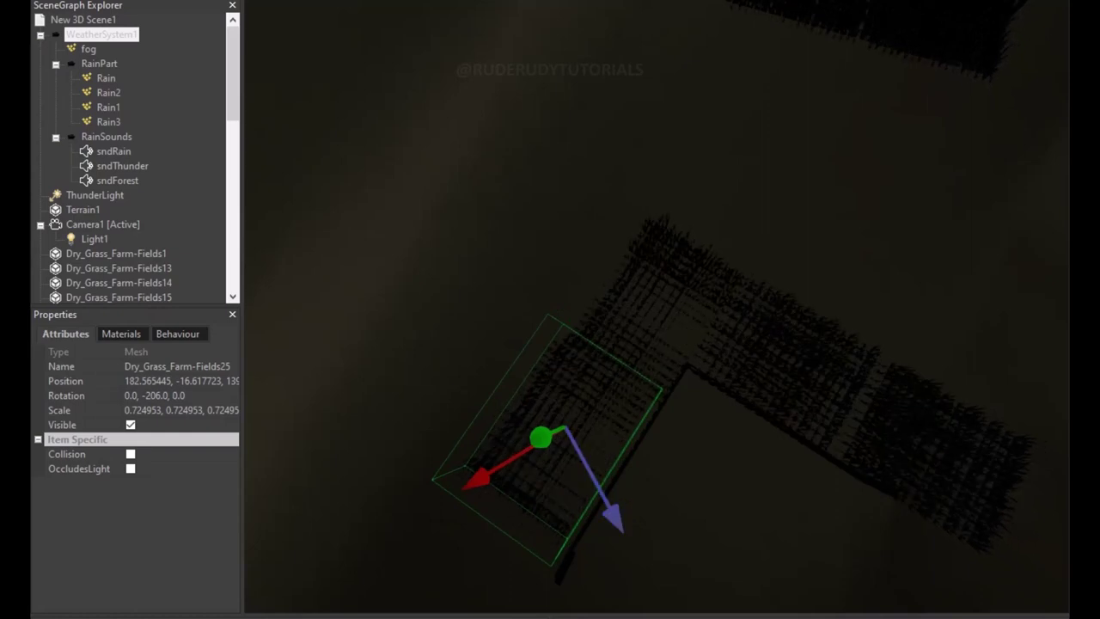
left_click_drag(612, 514, 604, 494)
left_click_drag(773, 472, 773, 258)
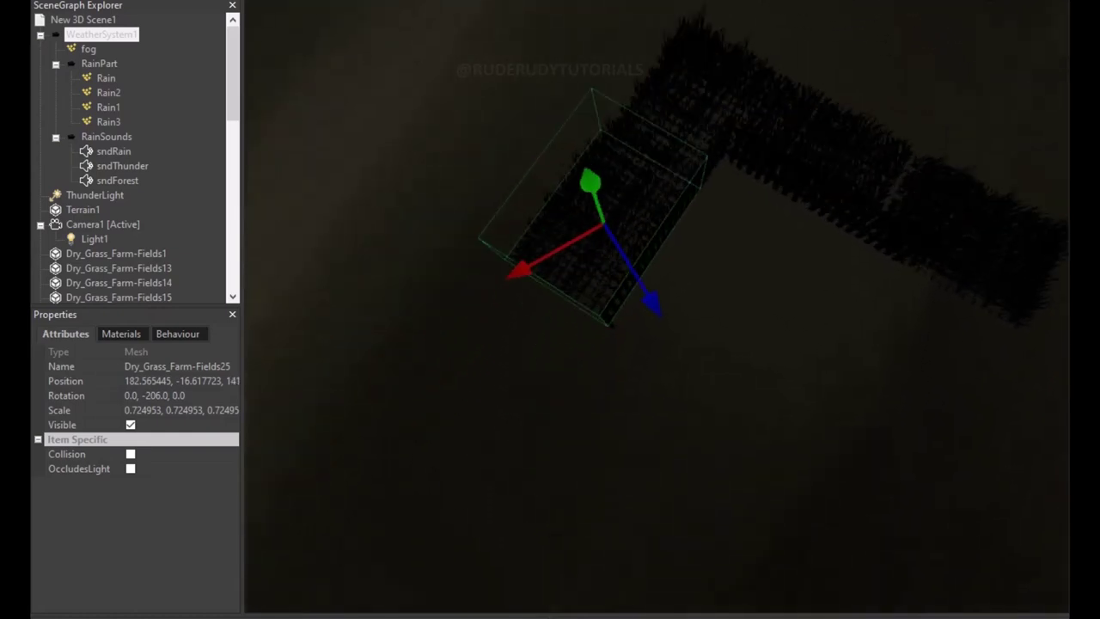
Fly the camera down and around to inspect the new grass patch beside the fence.
right_click_drag(653, 344, 653, 215)
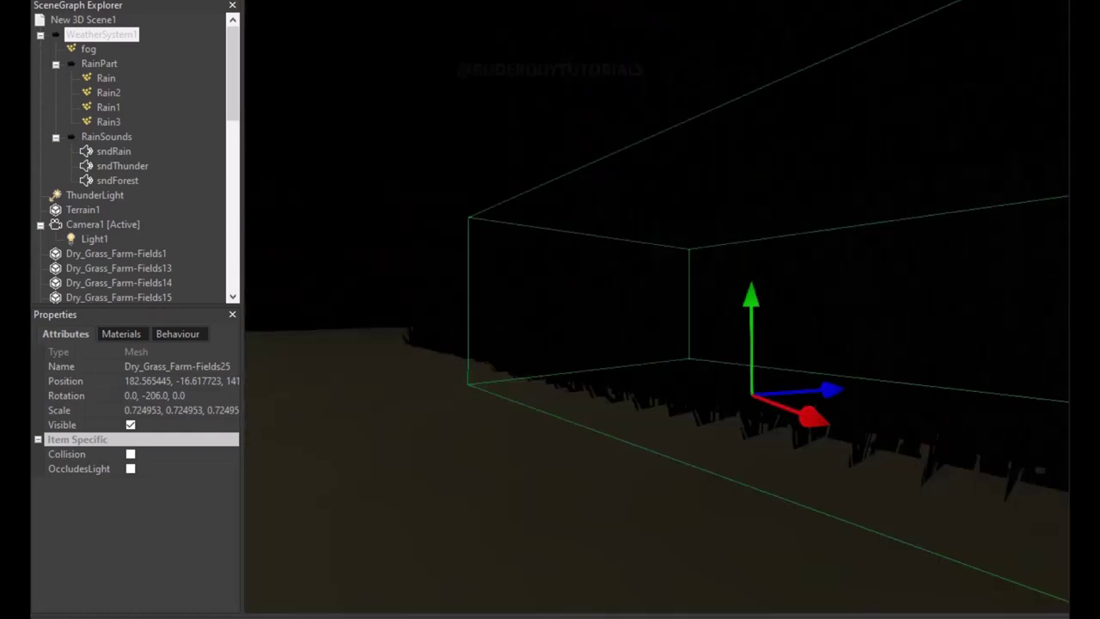
right_click_drag(653, 344, 653, 258)
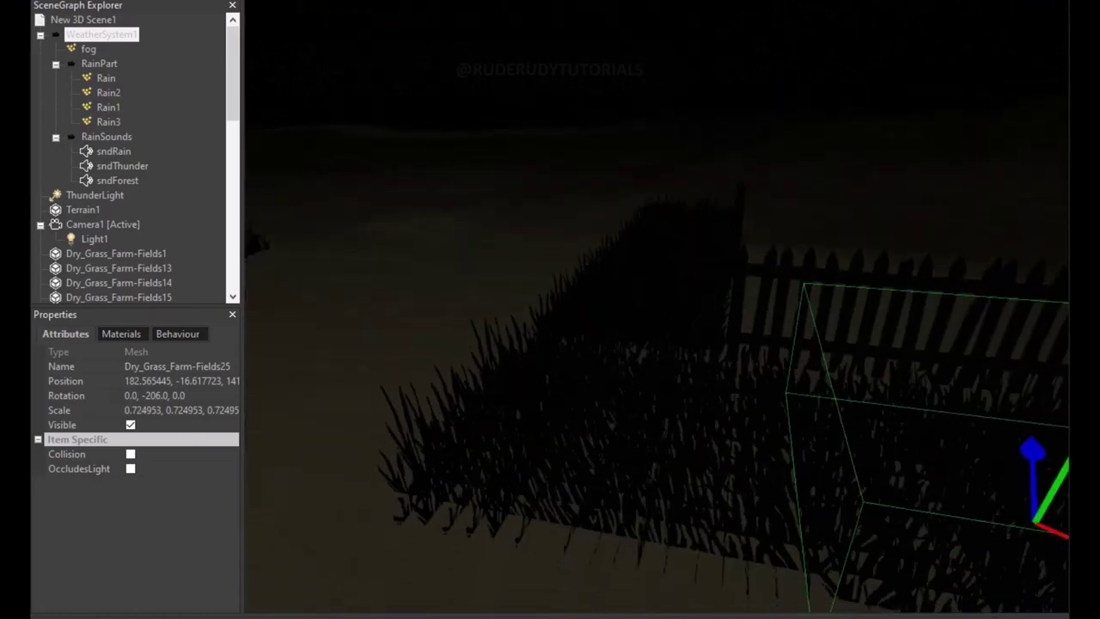
right_click_drag(653, 344, 653, 258)
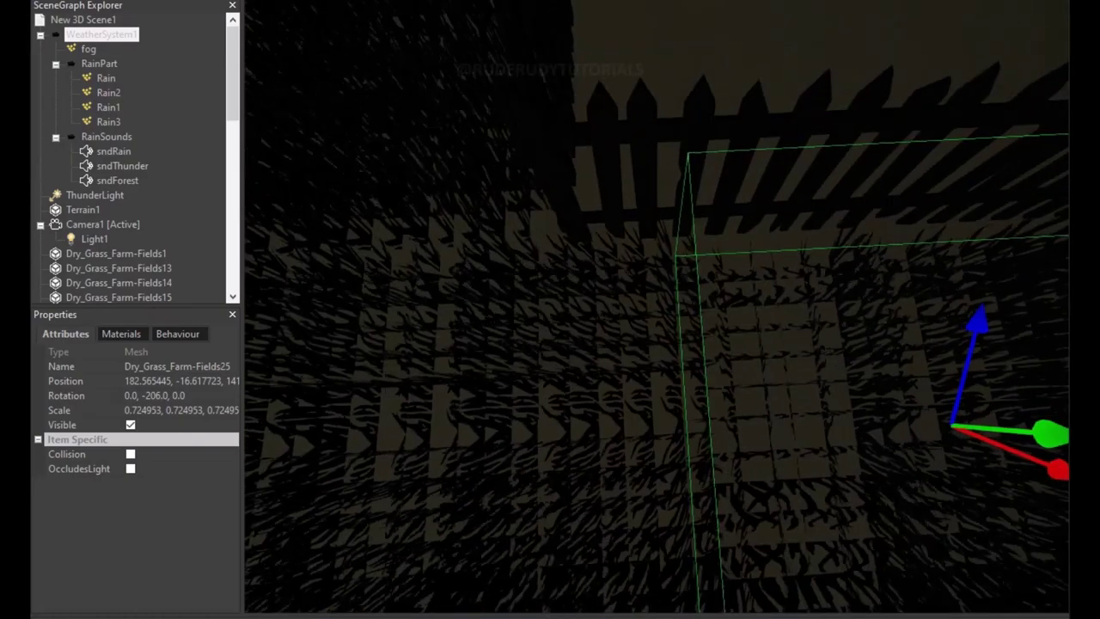
right_click_drag(653, 343, 653, 258)
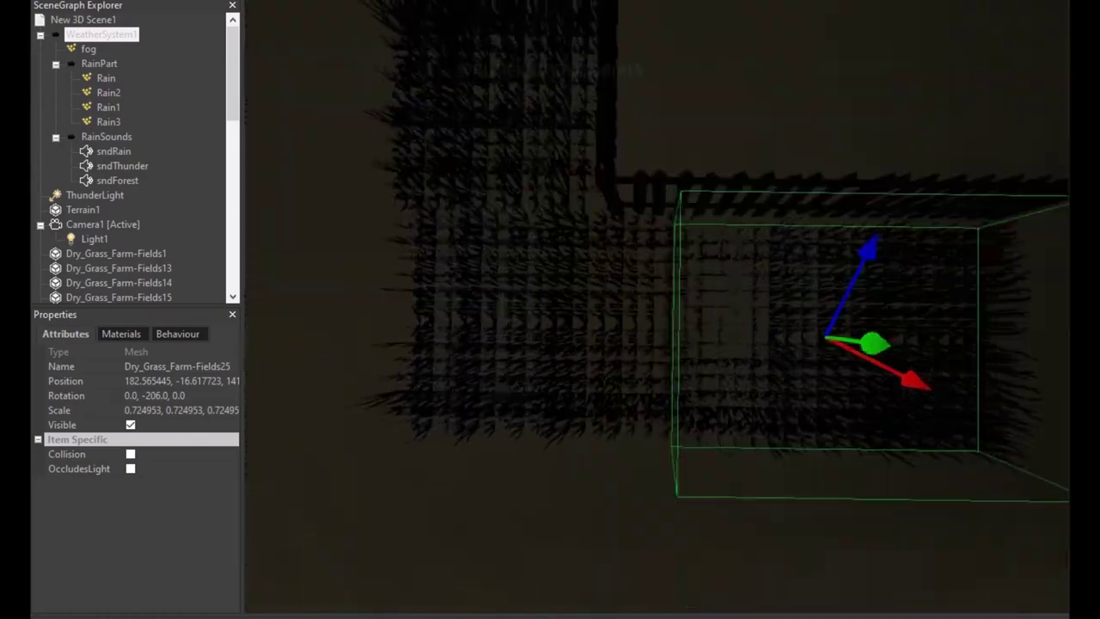
right_click_drag(653, 344, 601, 343)
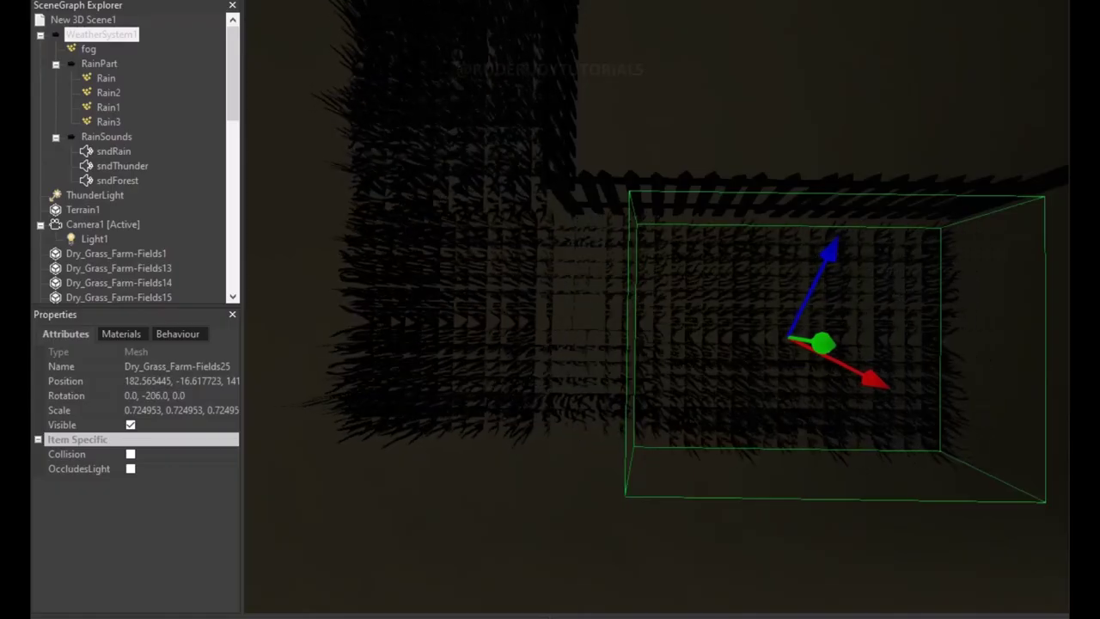
Turn Dry_Grass_Farm-Fields24 a few degrees to -164 and bring the grass corner into view.
left_click(83, 209)
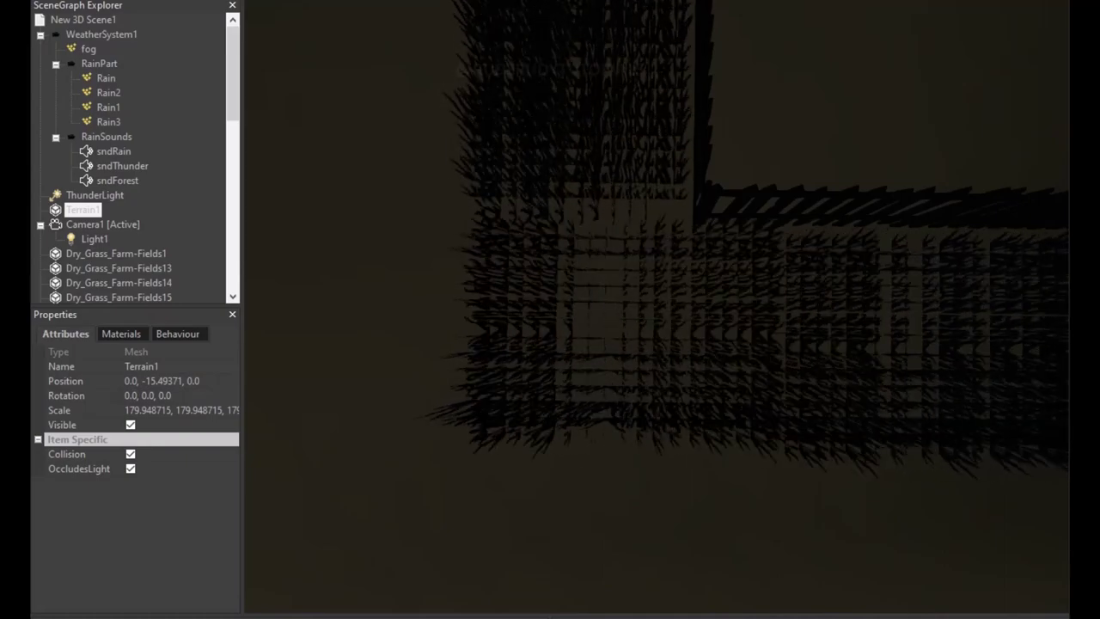
left_click(464, 287)
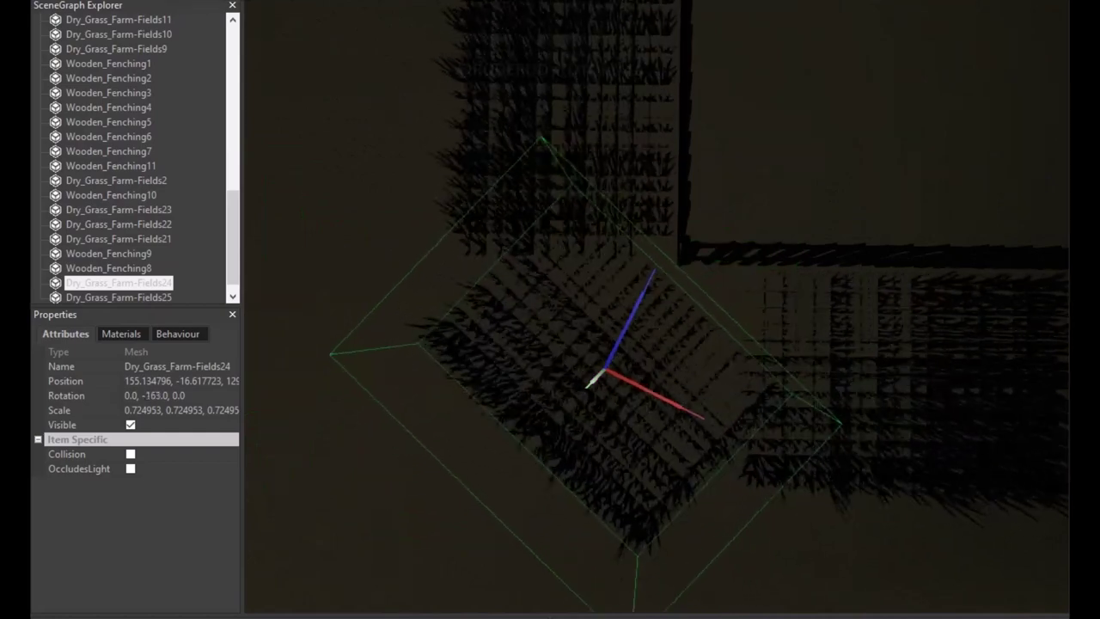
mouse_move(605, 370)
left_mouse_down()
mouse_move(619, 378)
mouse_move(606, 378)
left_mouse_up()
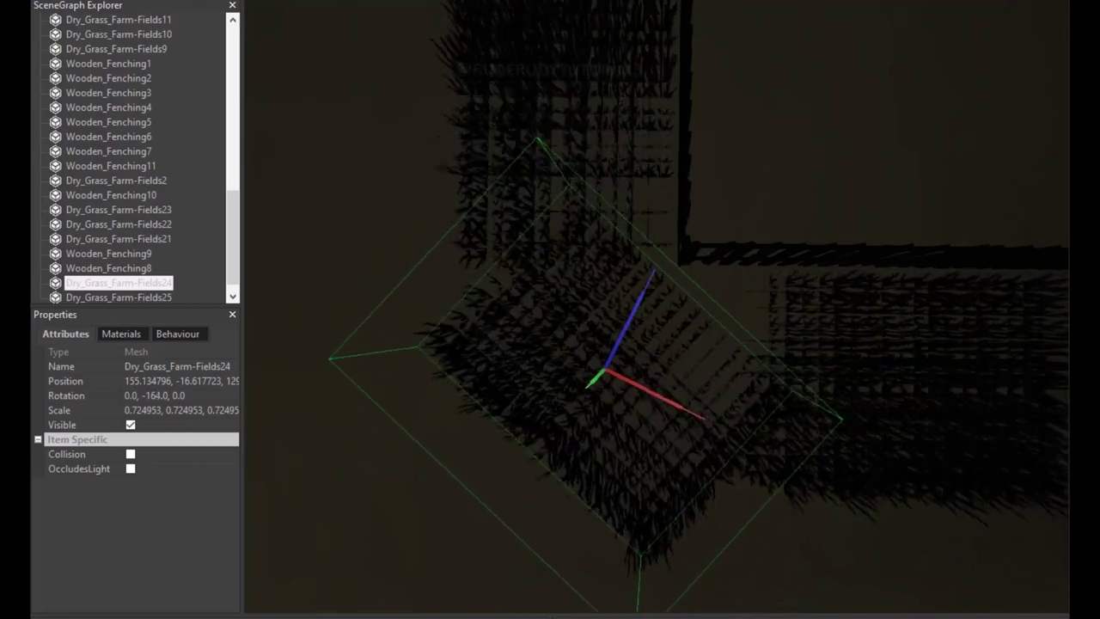
key("s")
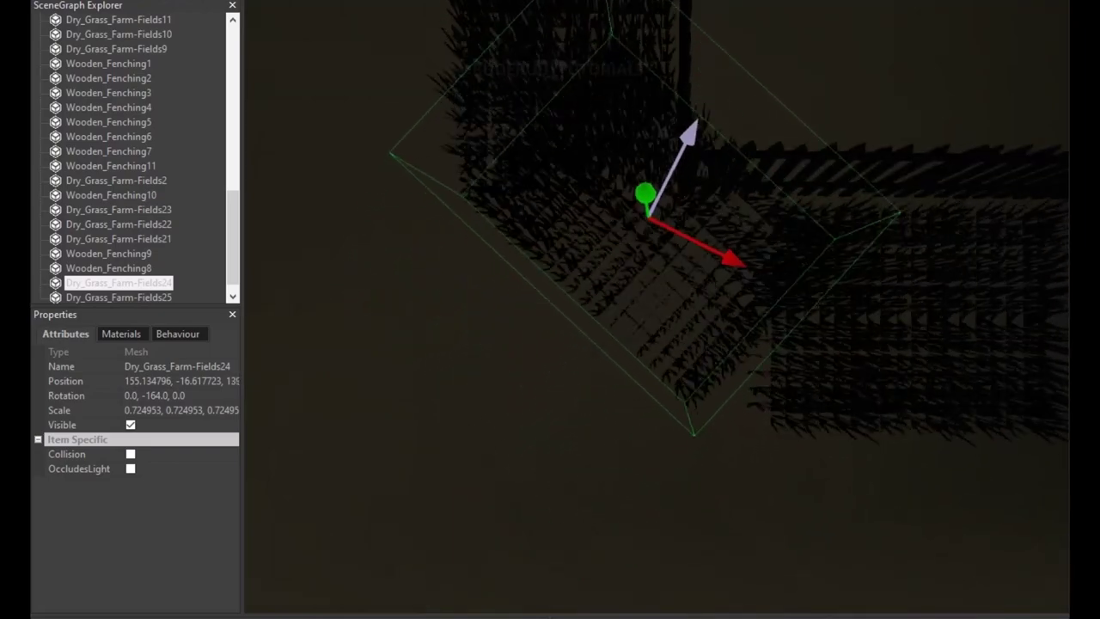
key("w")
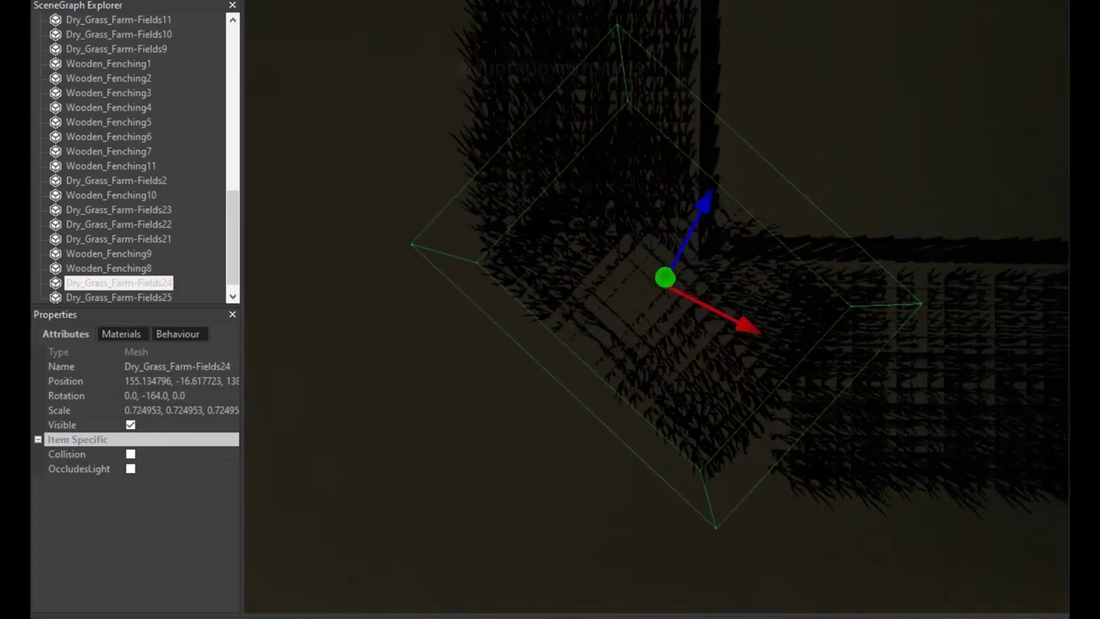
key("d")
key("s")
left_click(119, 297)
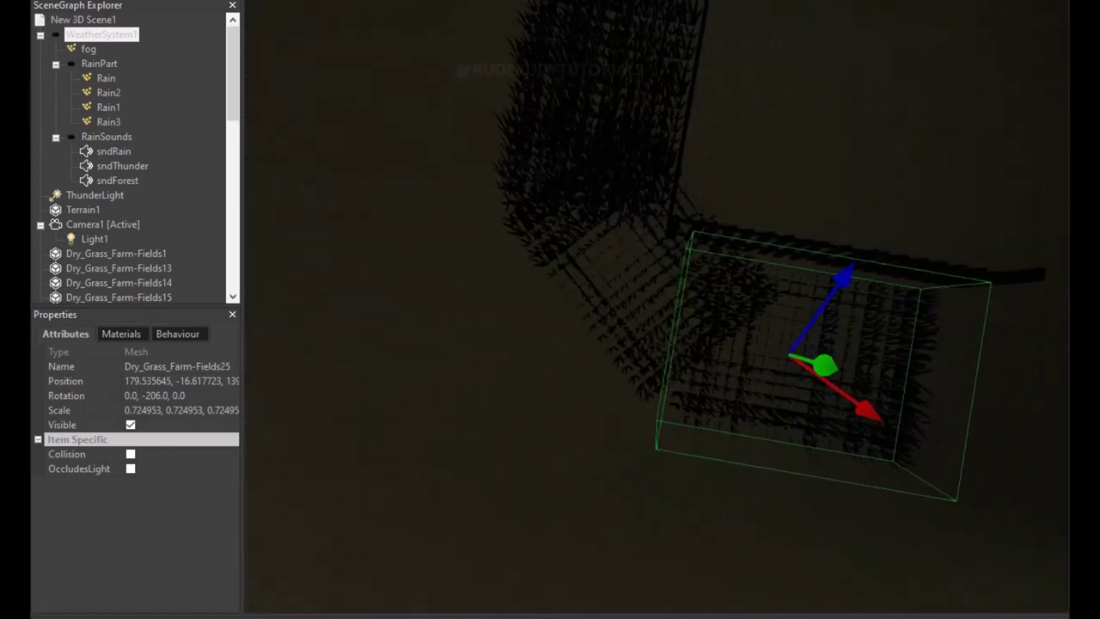
Nudge Fields25 slightly along X and Z, then rotate Dry_Grass_Farm-Fields2 to -267.
left_click_drag(869, 411, 861, 406)
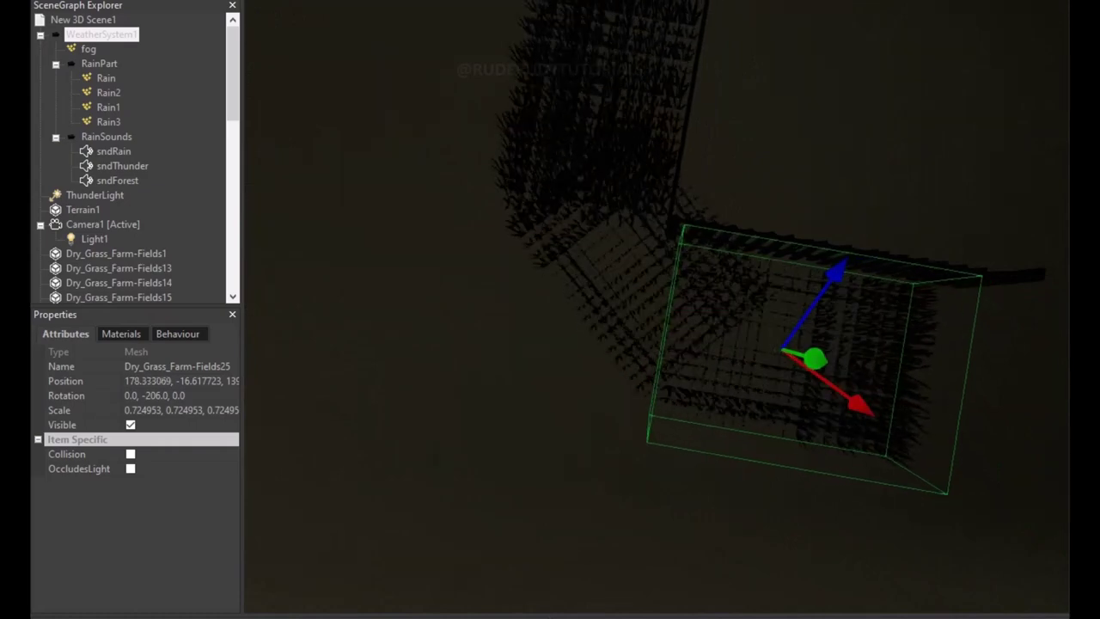
left_click_drag(832, 277, 830, 281)
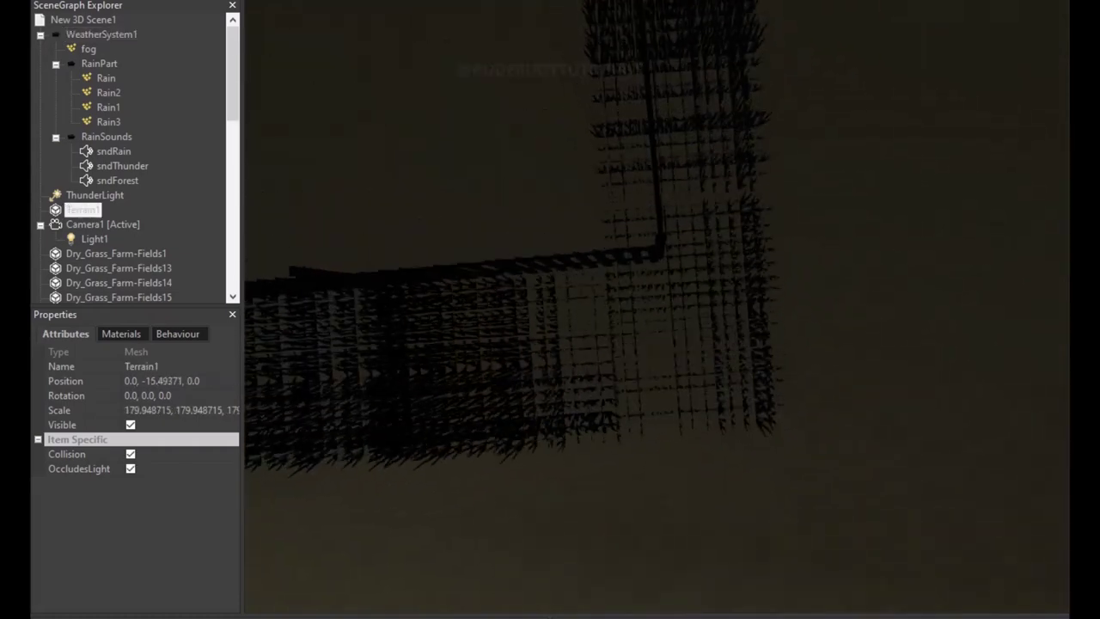
left_click(701, 320)
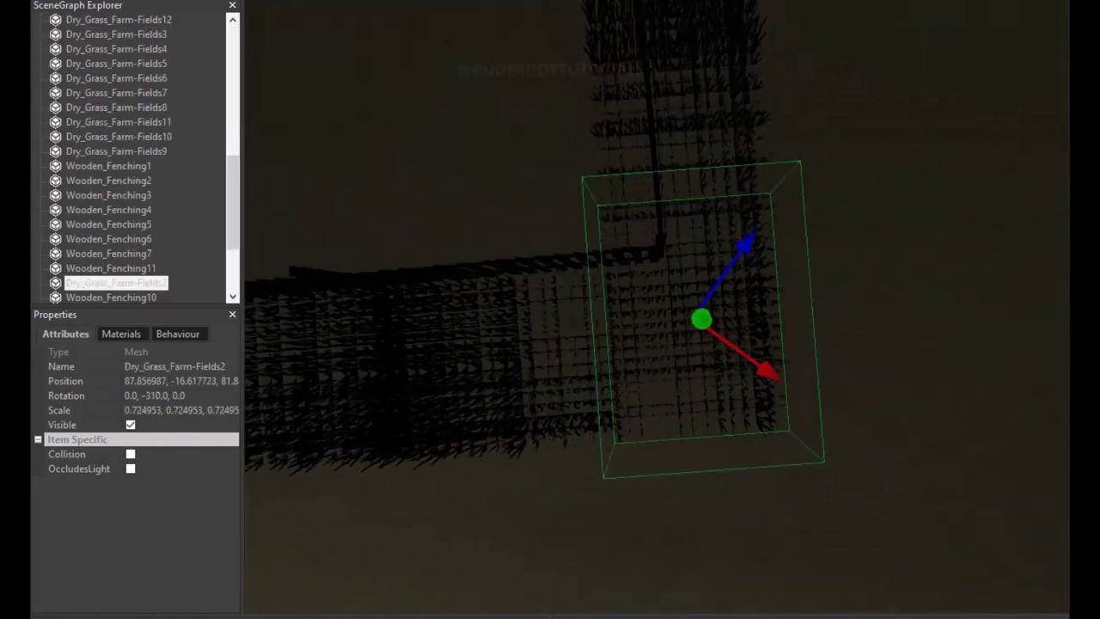
key("e")
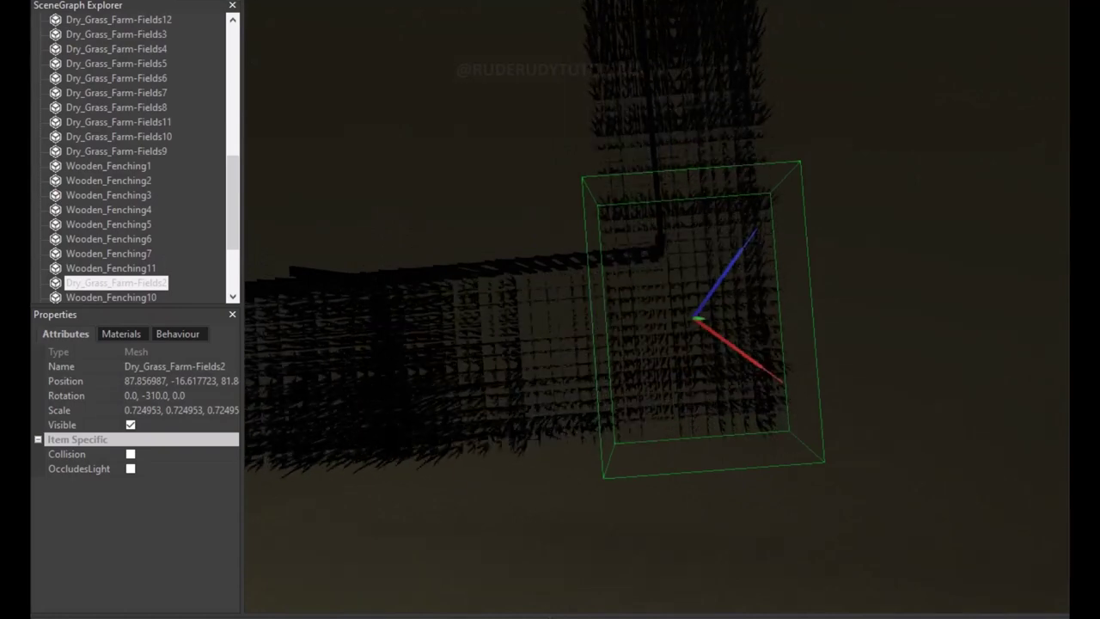
mouse_move(748, 344)
left_mouse_down()
mouse_move(602, 344)
mouse_move(516, 326)
left_mouse_up()
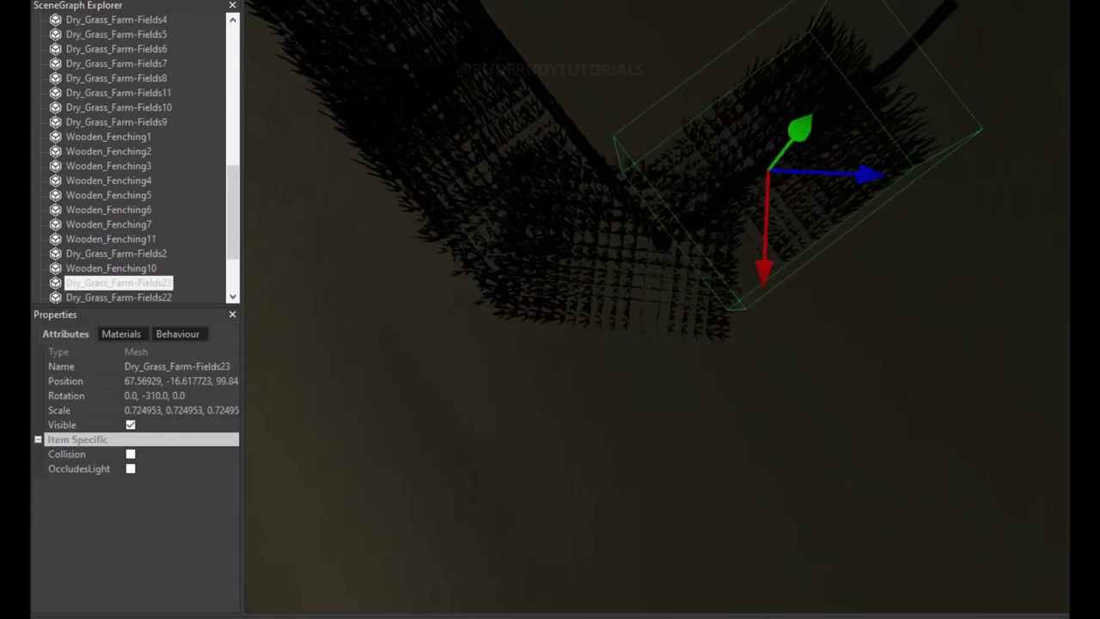
Slide Dry_Grass_Farm-Fields23 along X to about 73.3 against the fence, then select Camera1.
left_click_drag(766, 203, 761, 316)
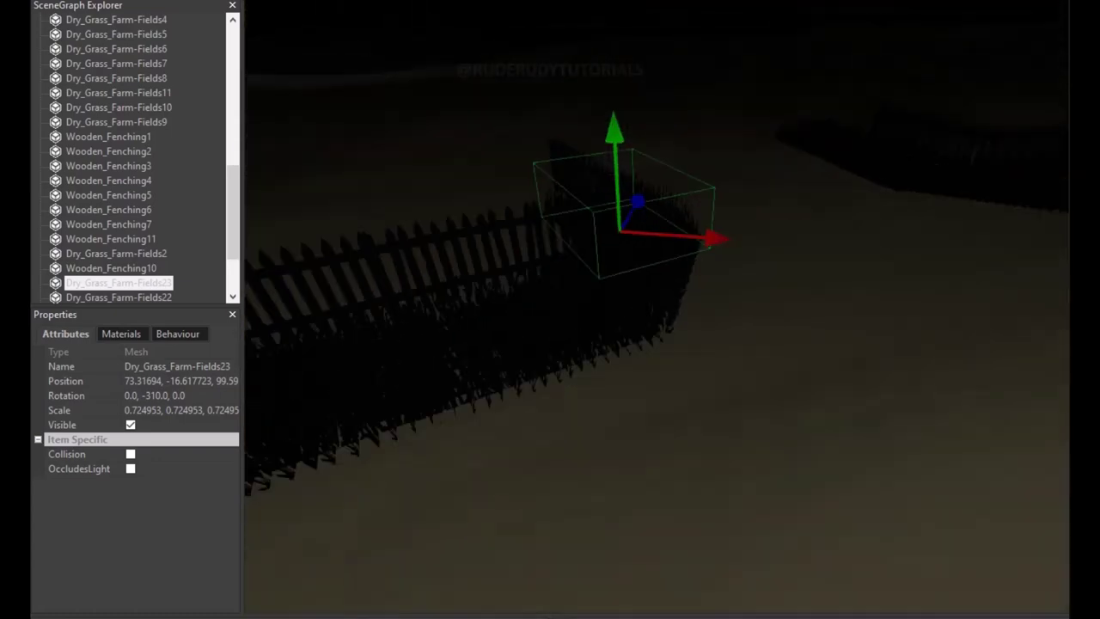
scroll(129, 154, "up", 2)
scroll(129, 155, "up", 4)
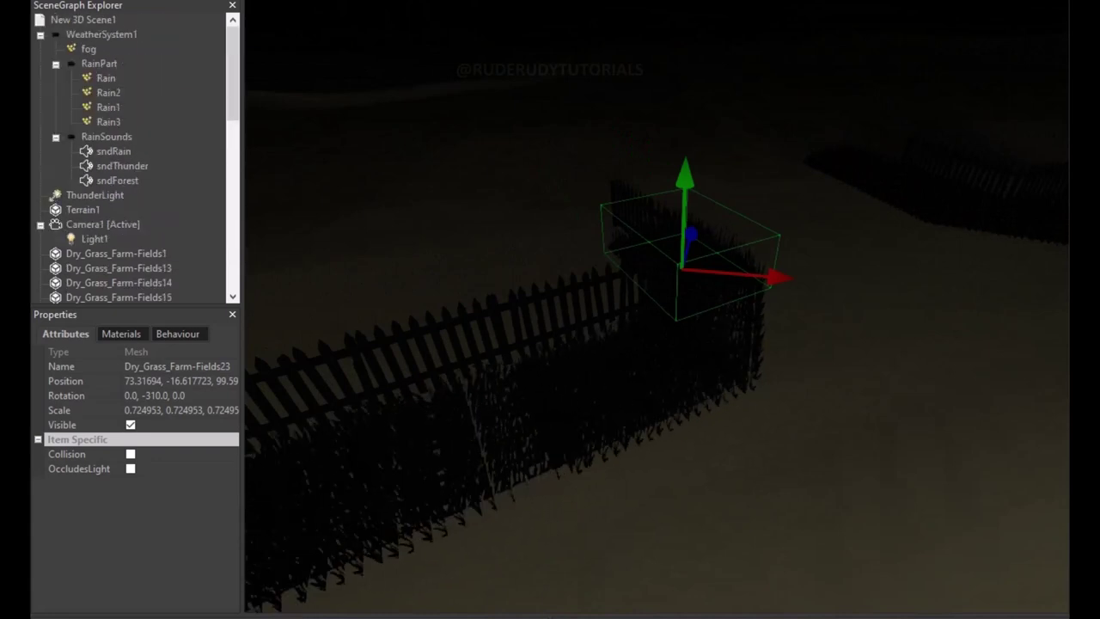
left_click(104, 224)
key("Left")
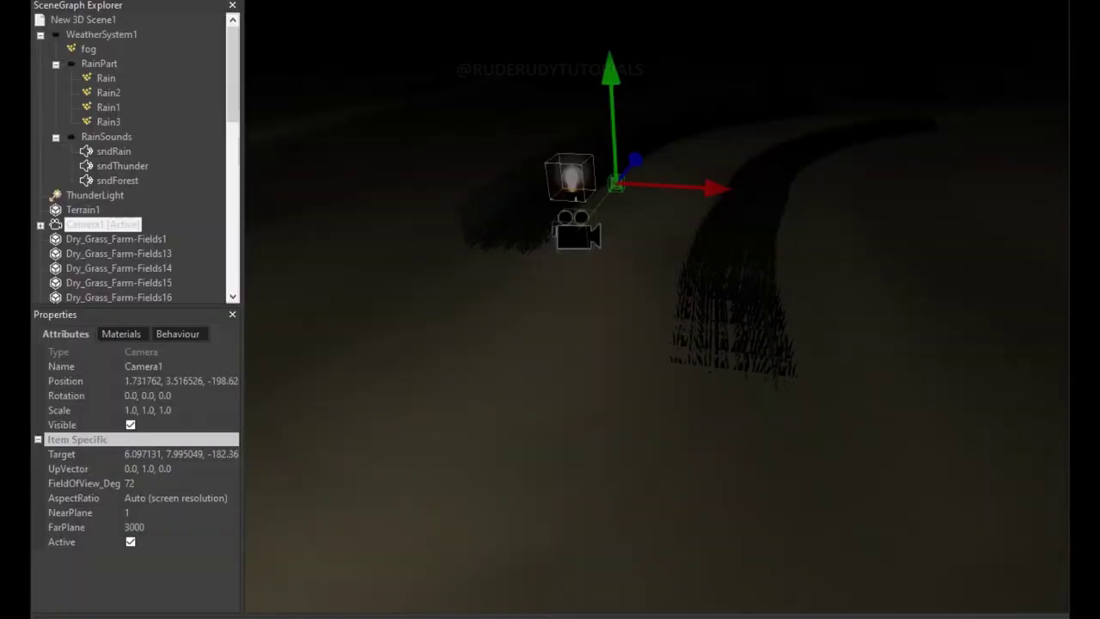
Tick WeatherSystem1's Visible box to preview the rain and fog, then untick it to hide them.
left_click(102, 34)
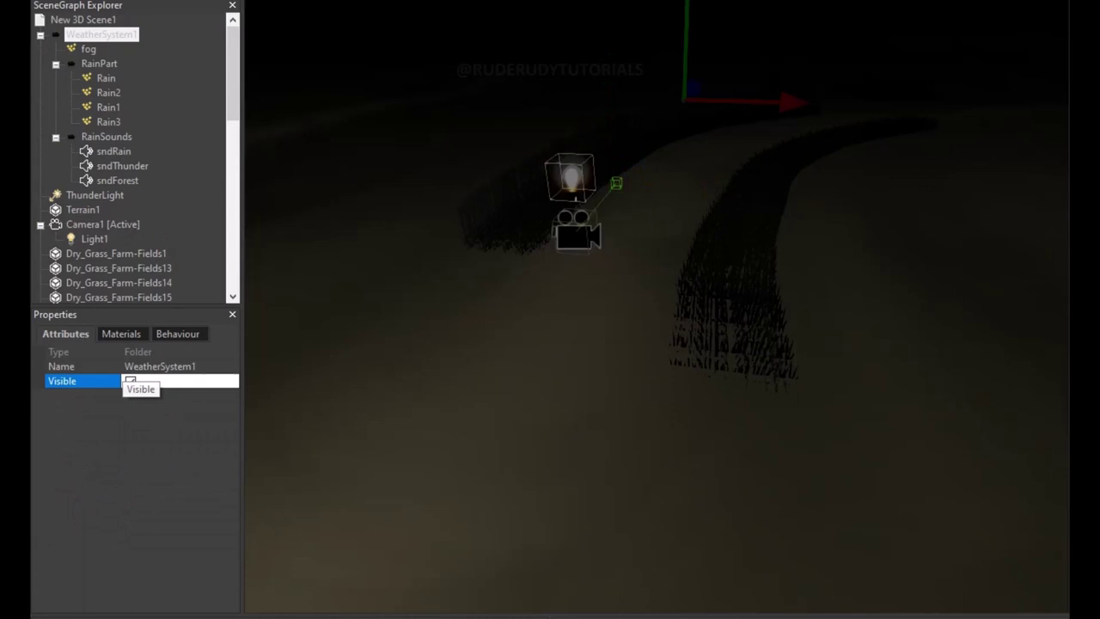
left_click(130, 380)
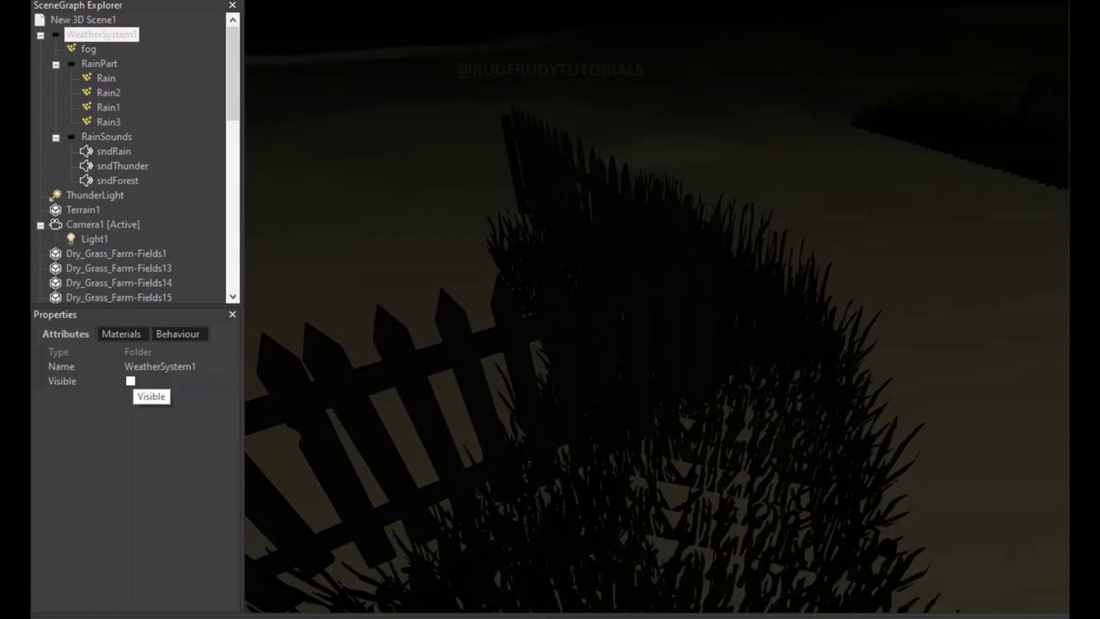
left_click(130, 380)
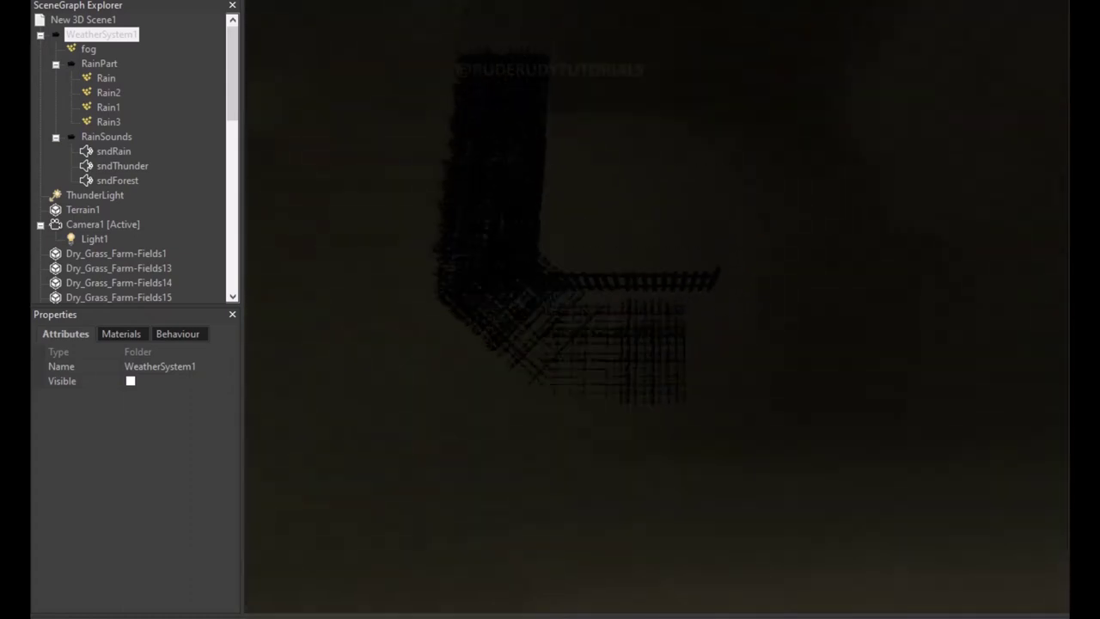
Clone fence section Wooden_Fenching8 to create Wooden_Fenching12 for extending the fence line.
left_click(558, 472)
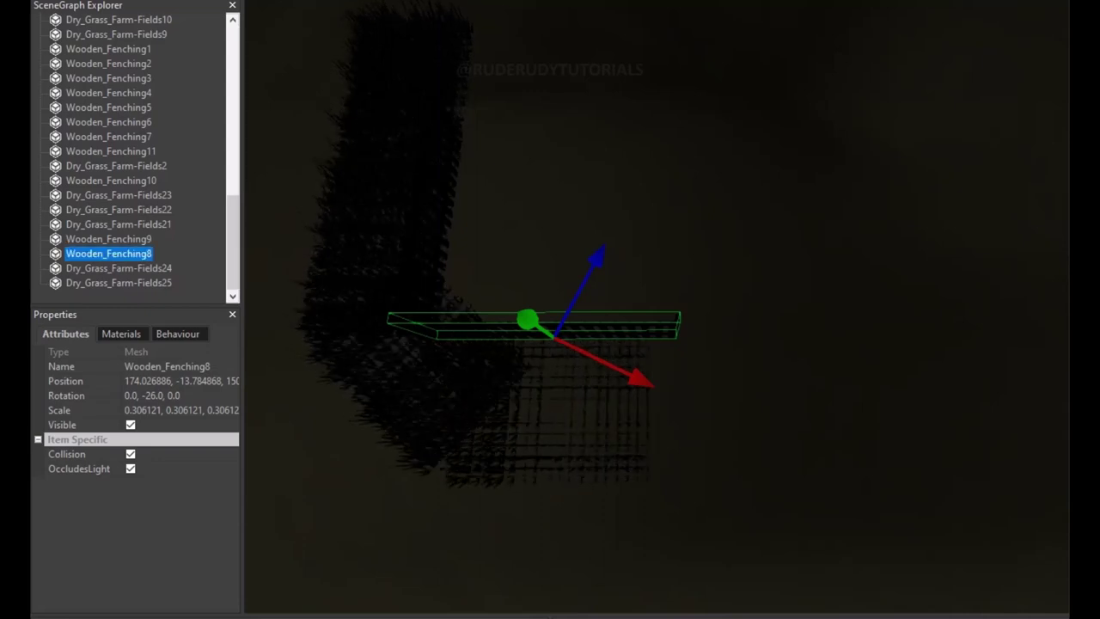
right_click(120, 254)
left_click(163, 263)
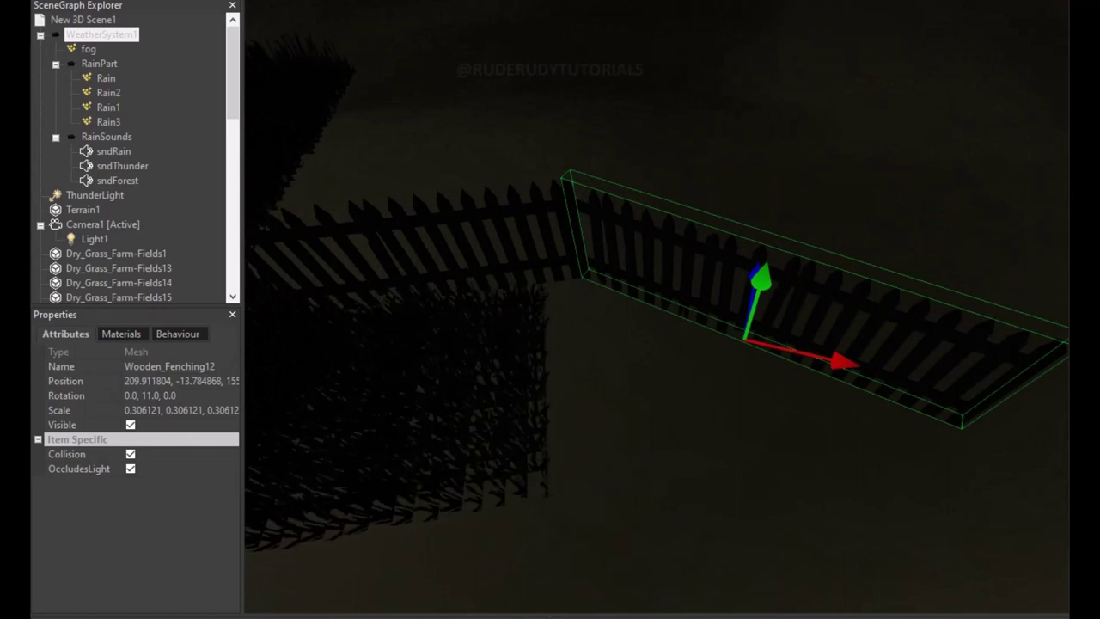
Turn off the scene fog in the scene settings and select the fog particle system.
left_click(83, 19)
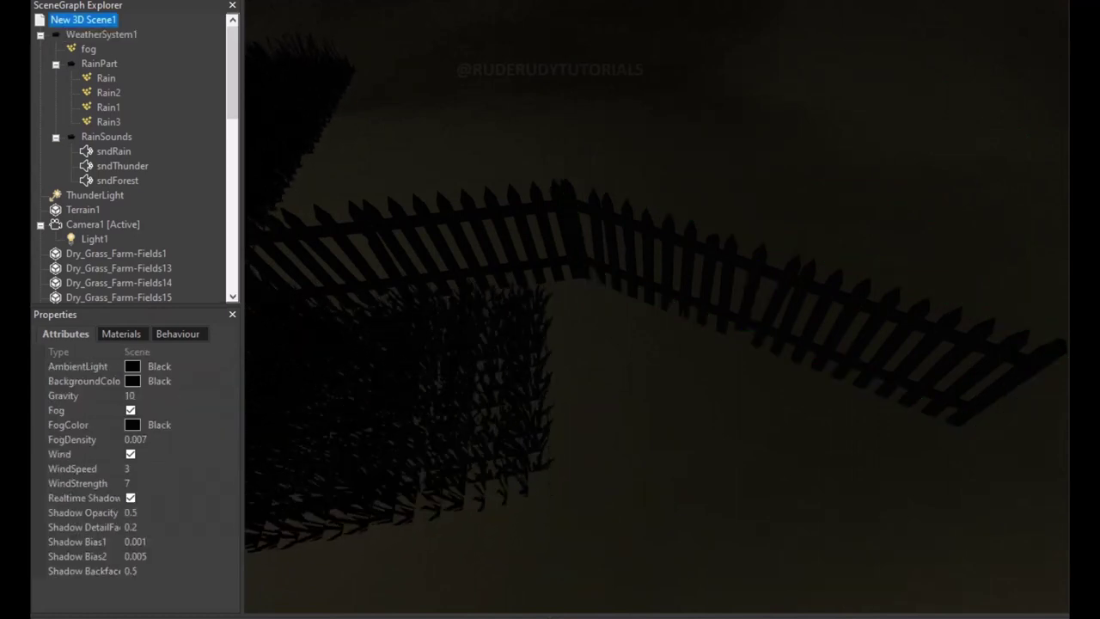
left_click(130, 410)
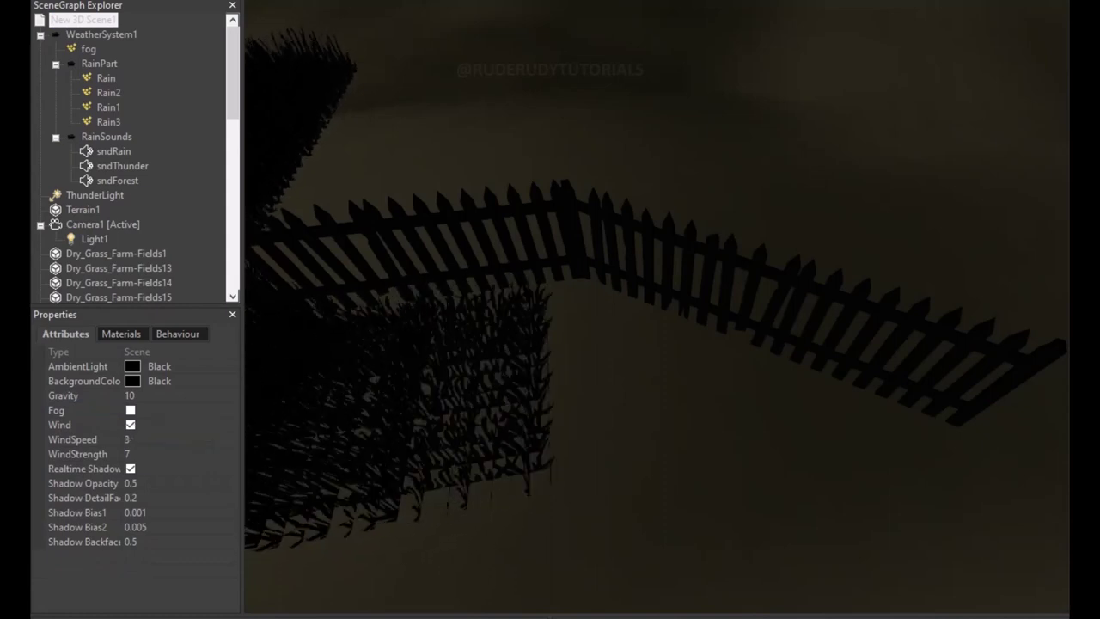
left_click(88, 49)
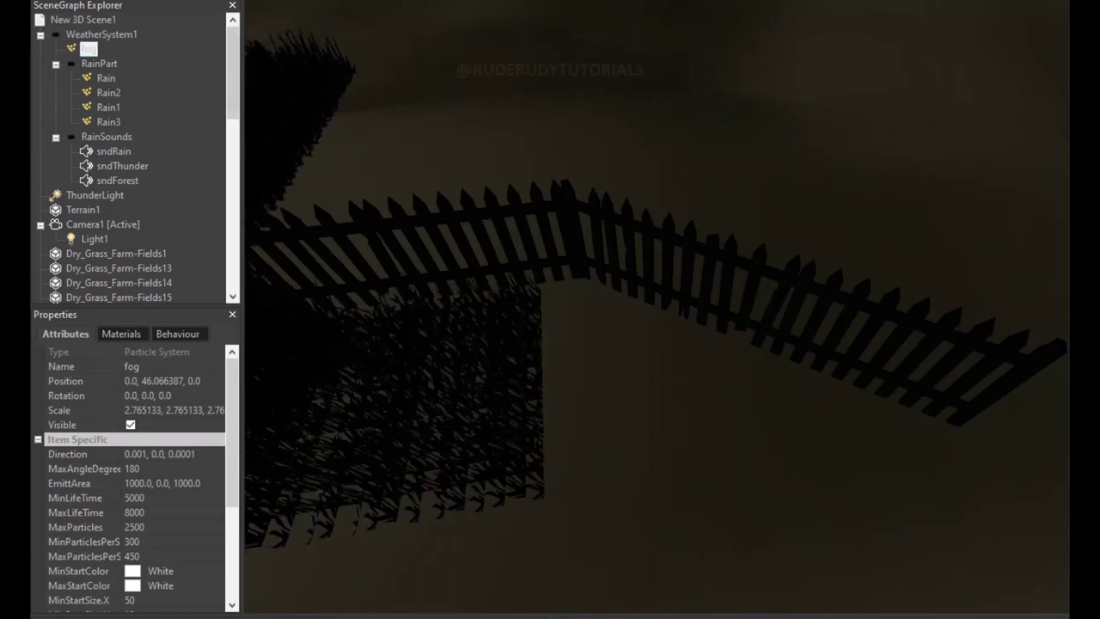
Make the ThunderLight light the scene, then select the sndForest sound.
left_click(94, 195)
left_click(129, 425)
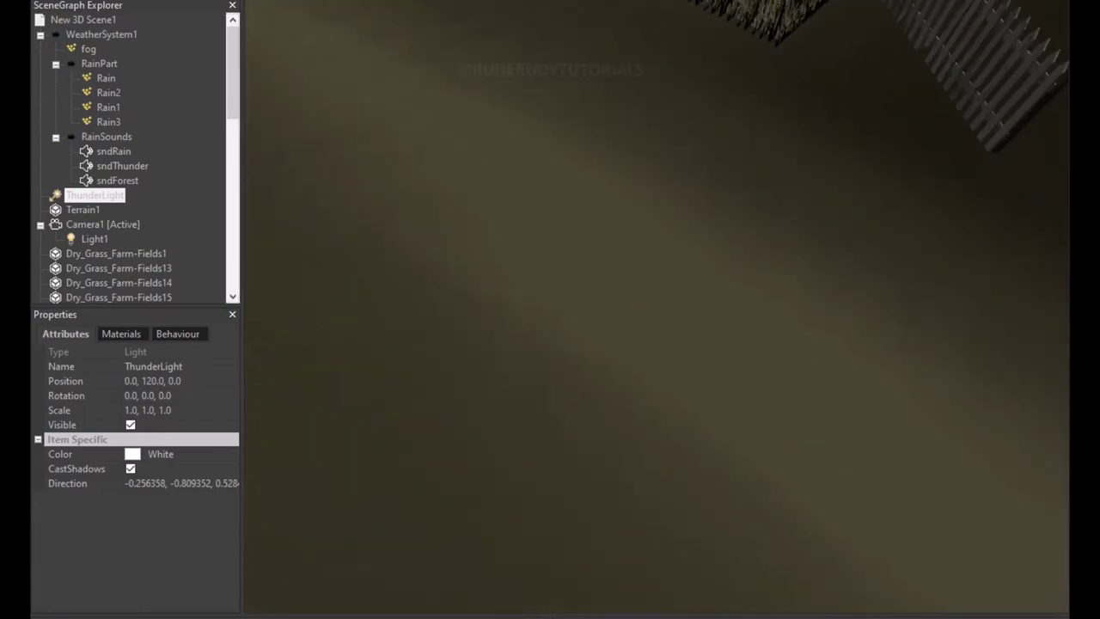
left_click(117, 181)
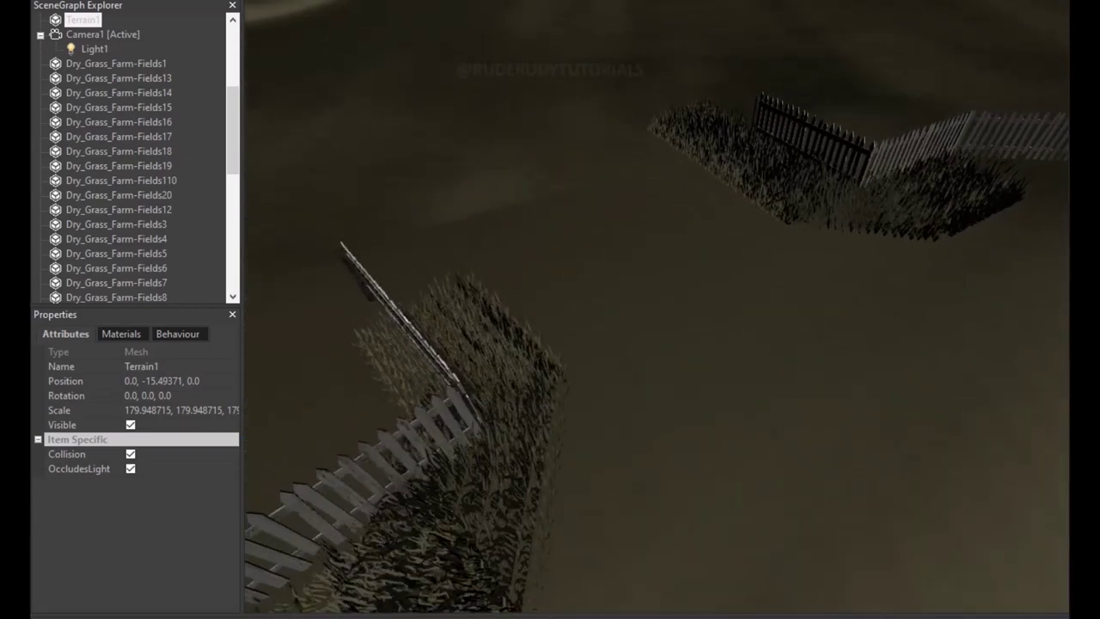
Import Barnyard_Wall_Floor.obj from the Barnyard folder as Barnyard_Wall_Floor1 and zoom the view out.
key("alt+f")
mouse_move(73, 51)
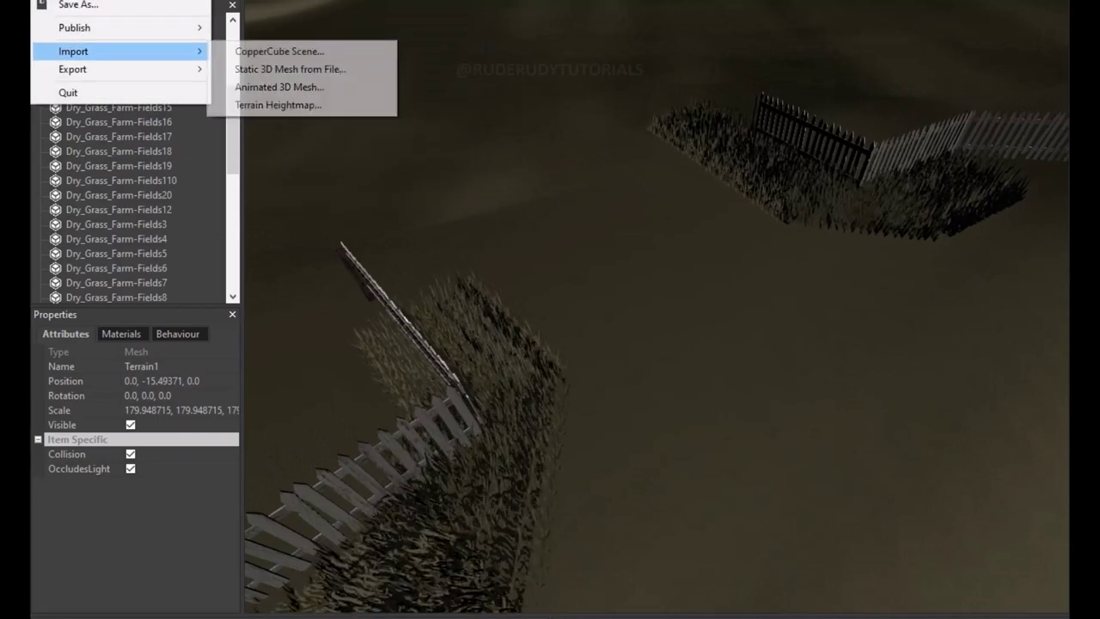
key("Return")
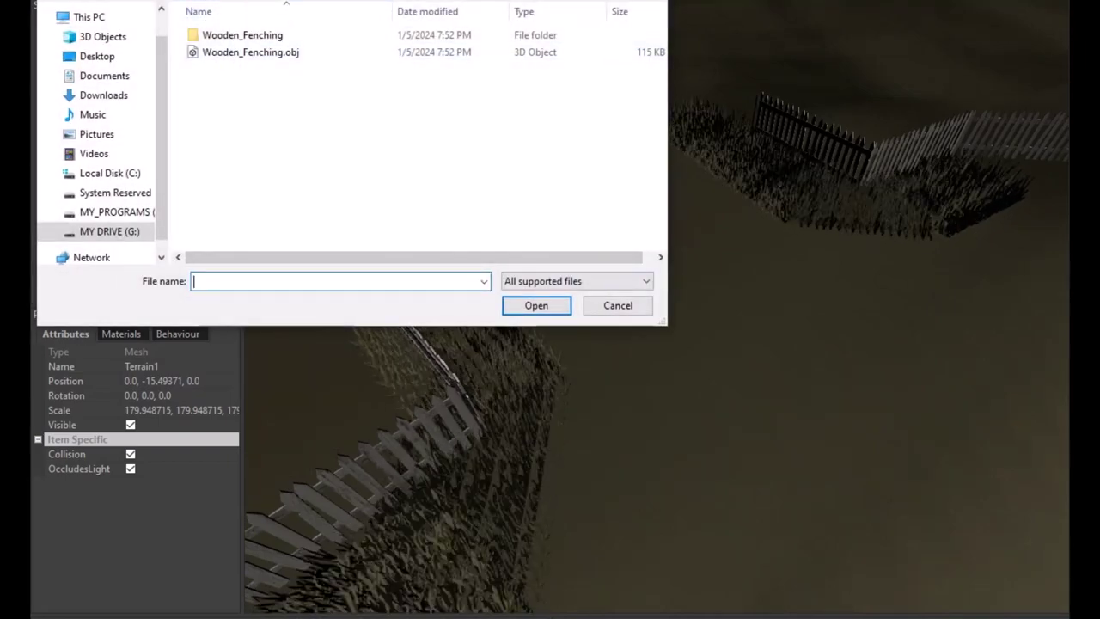
key("alt+Up")
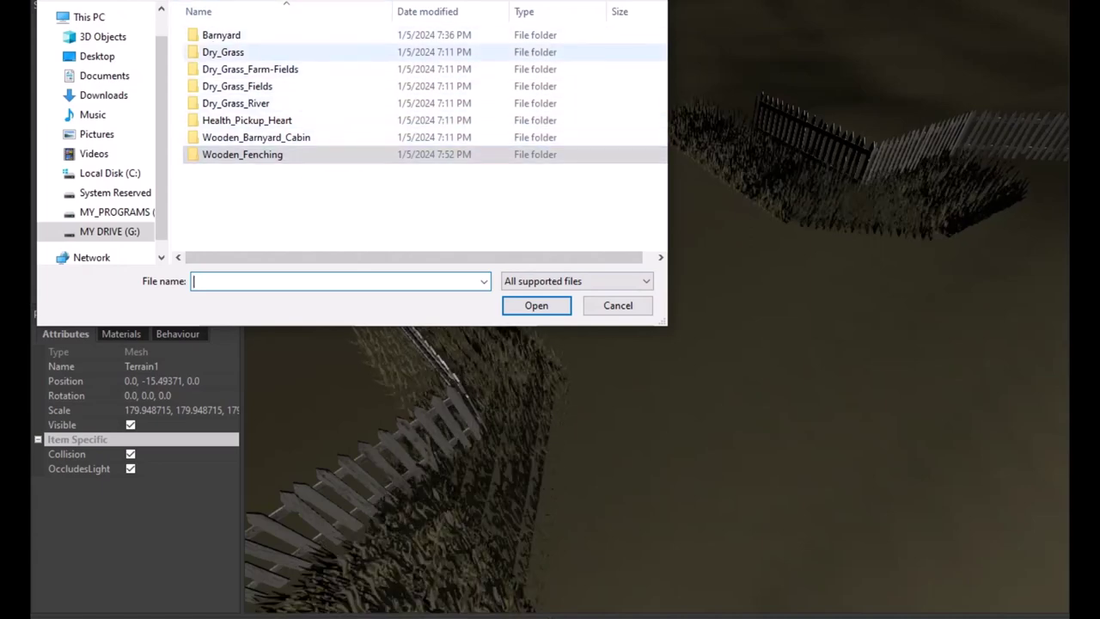
double_click(222, 35)
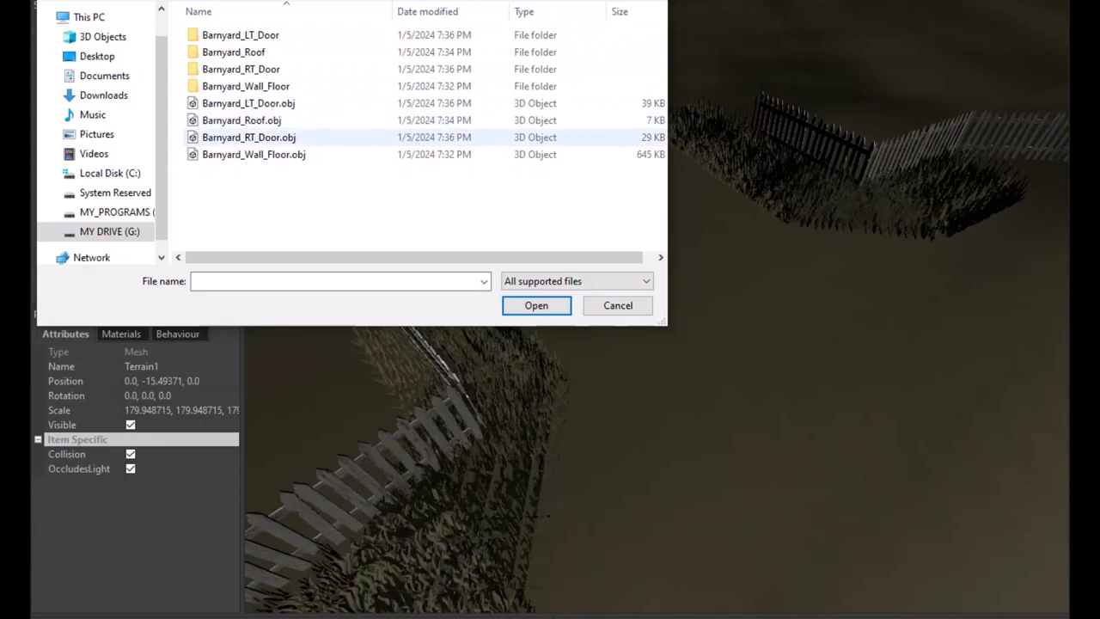
left_click(254, 153)
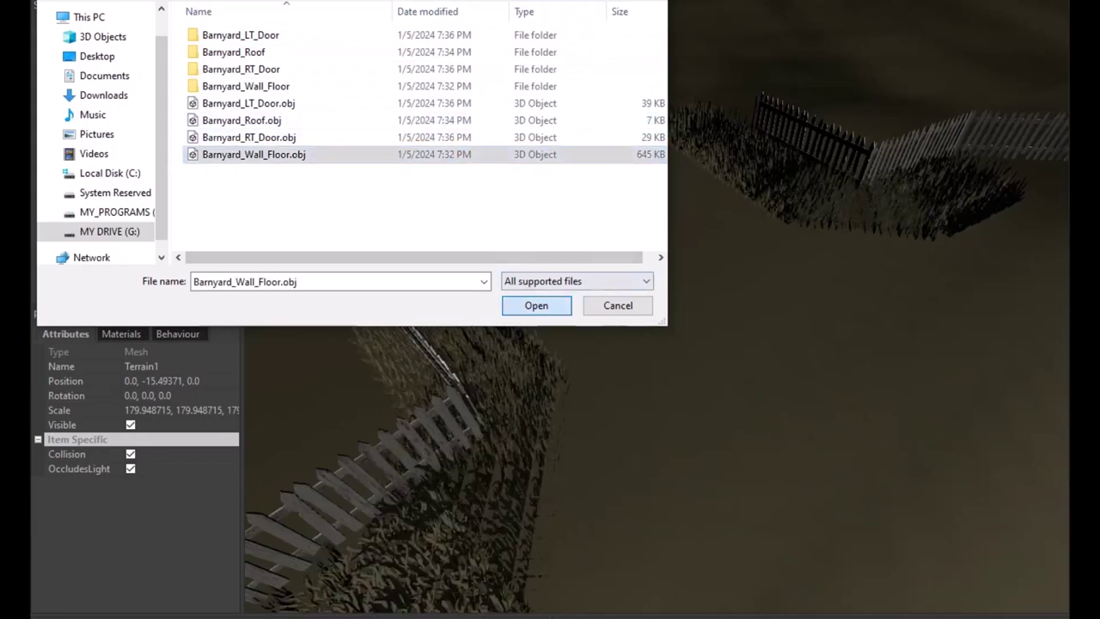
left_click(536, 305)
scroll(656, 307, "down", 3)
scroll(657, 307, "down", 3)
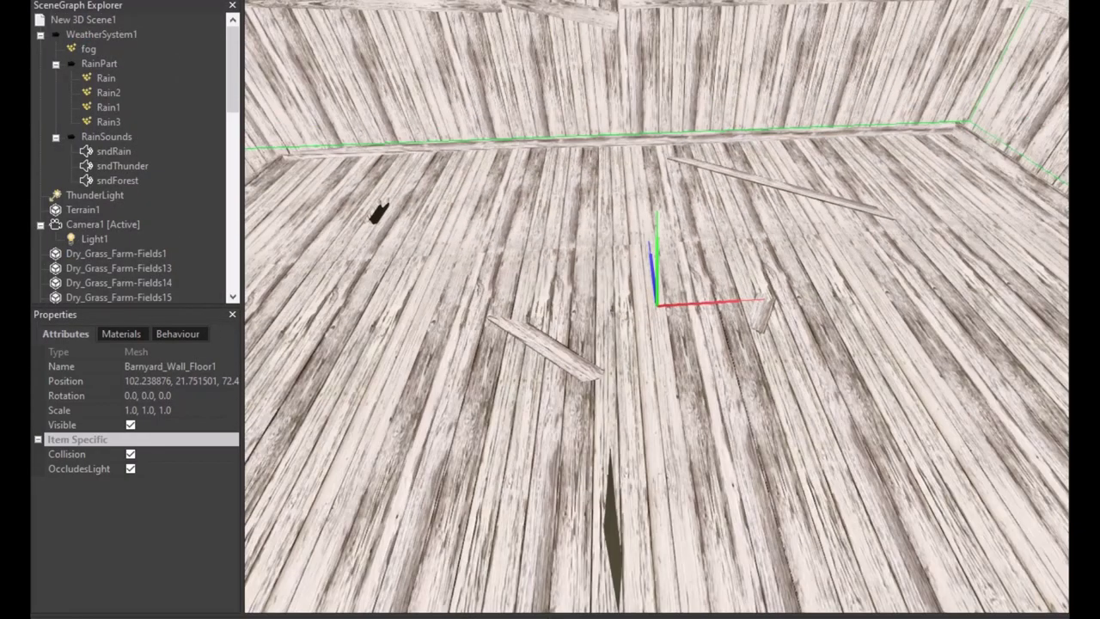
scroll(656, 307, "down", 3)
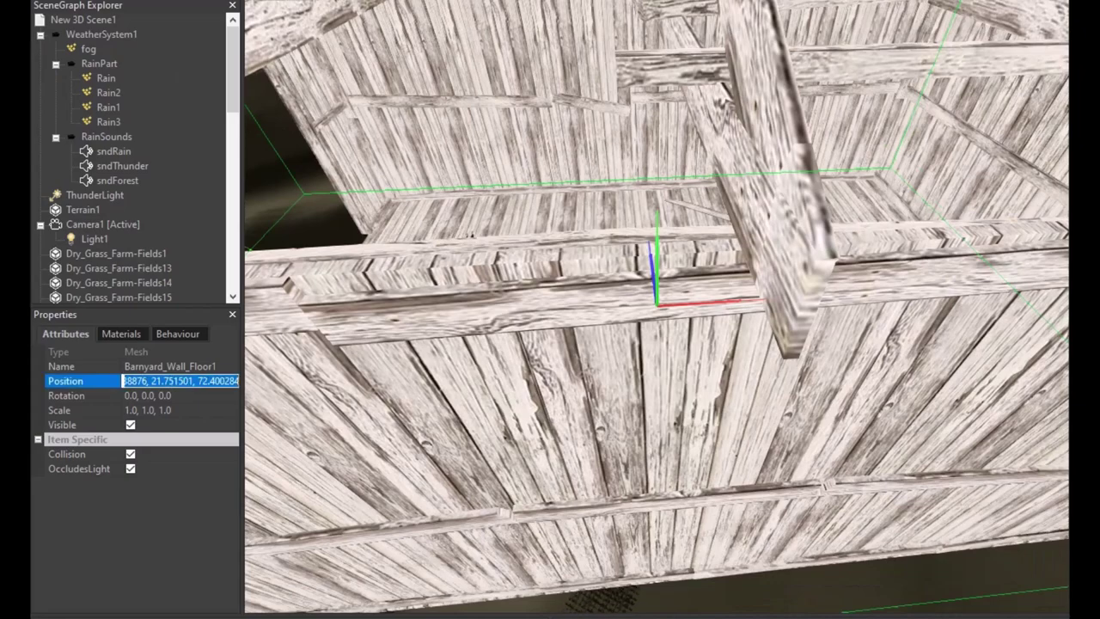
Move the barn to the origin and scale it down to about 0.21.
key("Return")
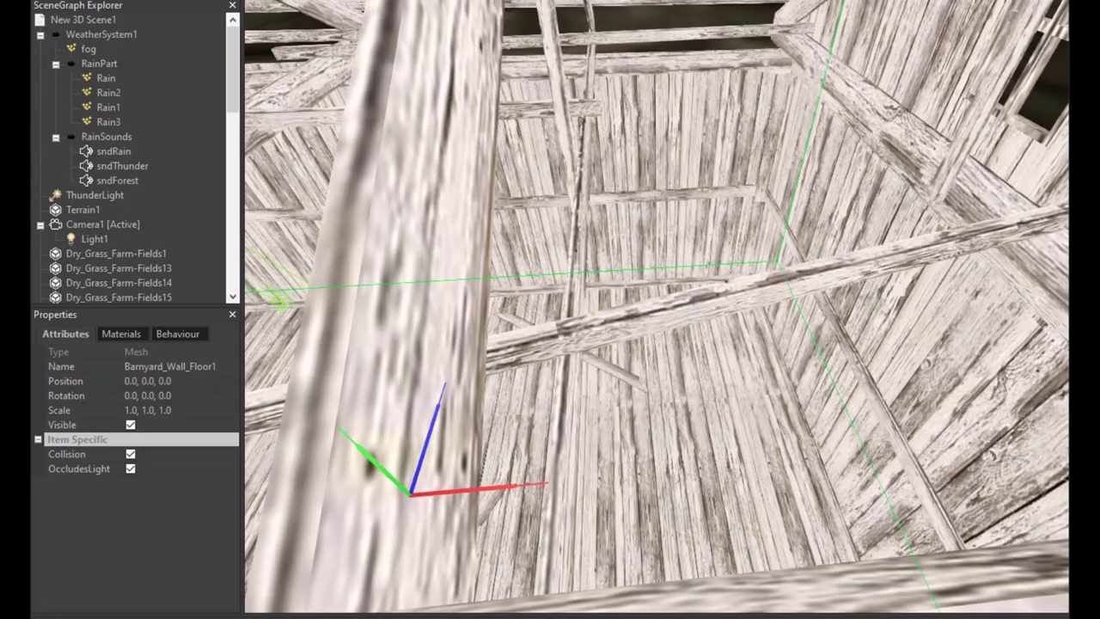
scroll(656, 306, "down", 3)
scroll(656, 307, "down", 3)
scroll(657, 306, "down", 2)
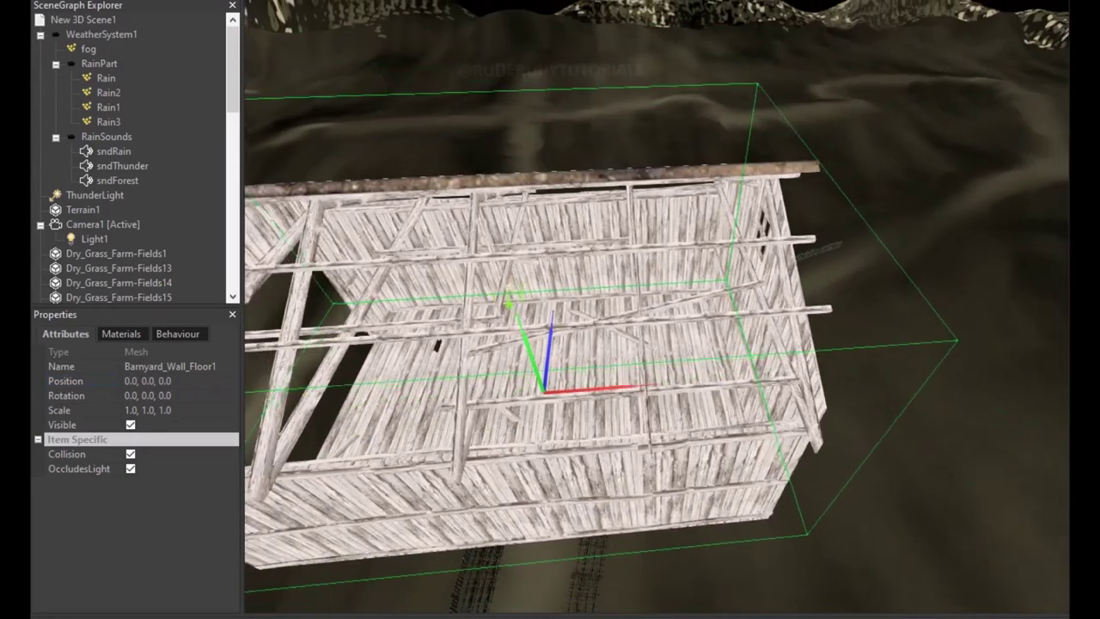
scroll(657, 307, "down", 2)
scroll(657, 306, "down", 2)
scroll(656, 306, "down", 2)
scroll(656, 306, "down", 2)
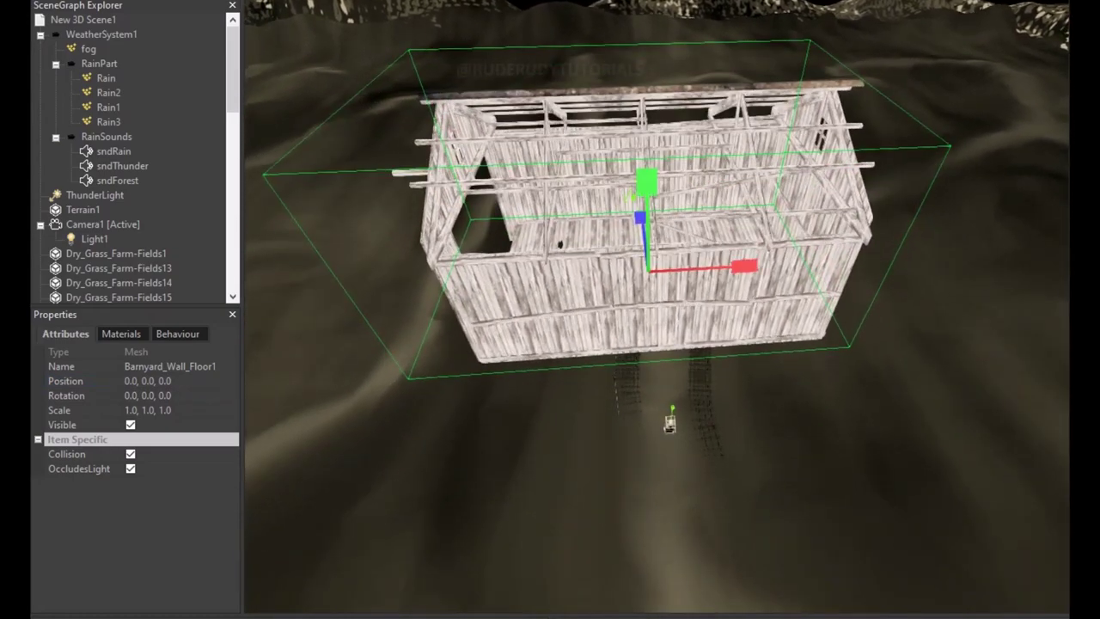
left_click_drag(743, 266, 713, 262)
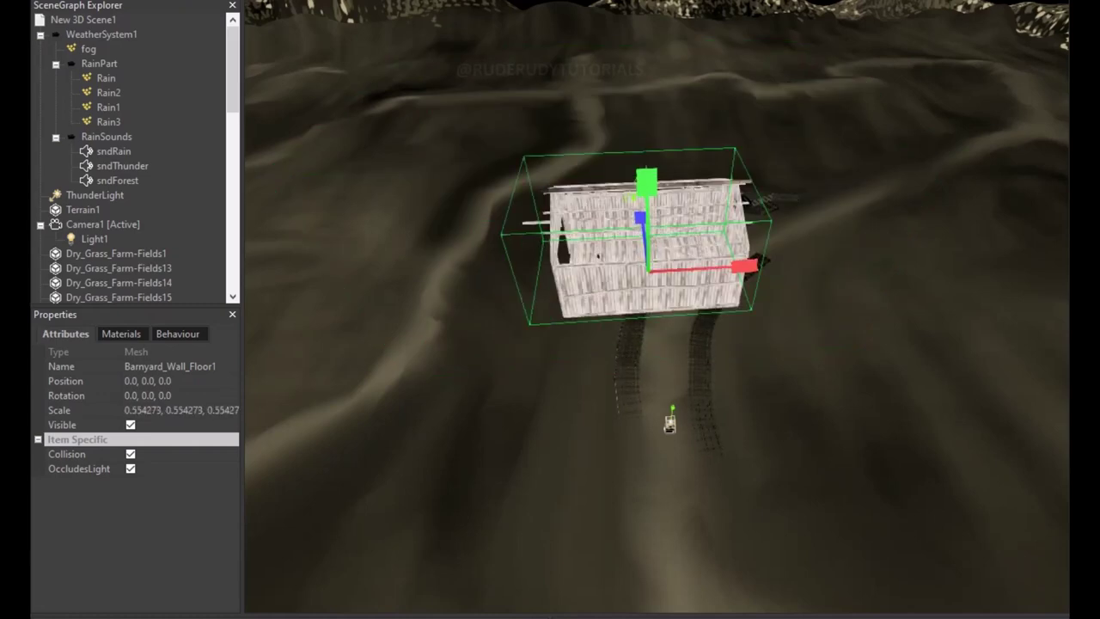
key("alt+e")
left_click_drag(743, 265, 684, 277)
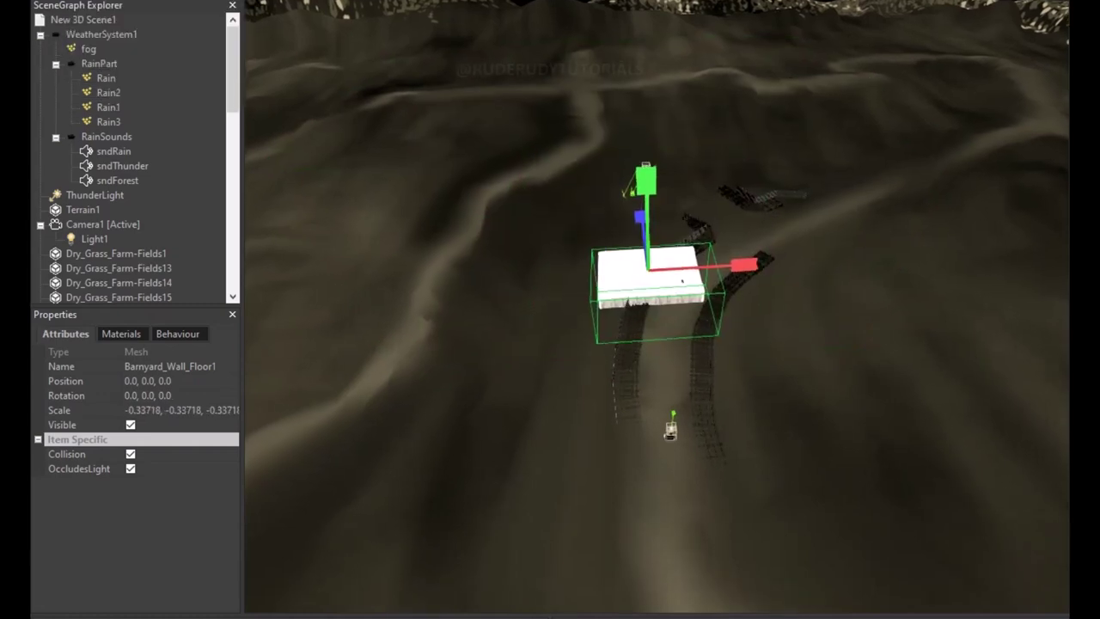
key("alt+e")
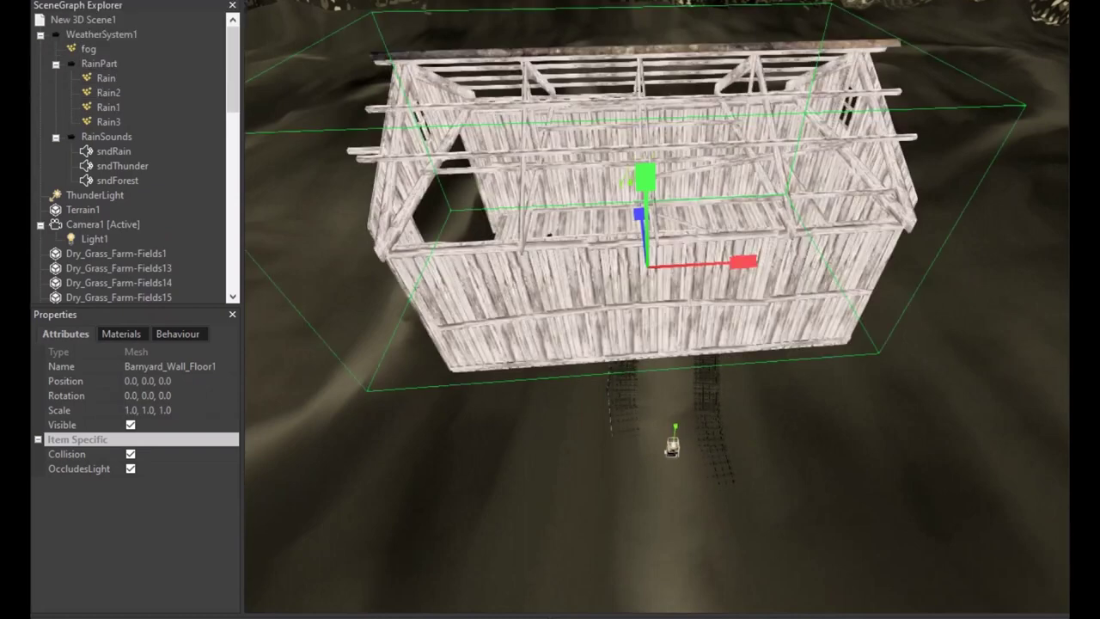
left_click_drag(743, 262, 713, 265)
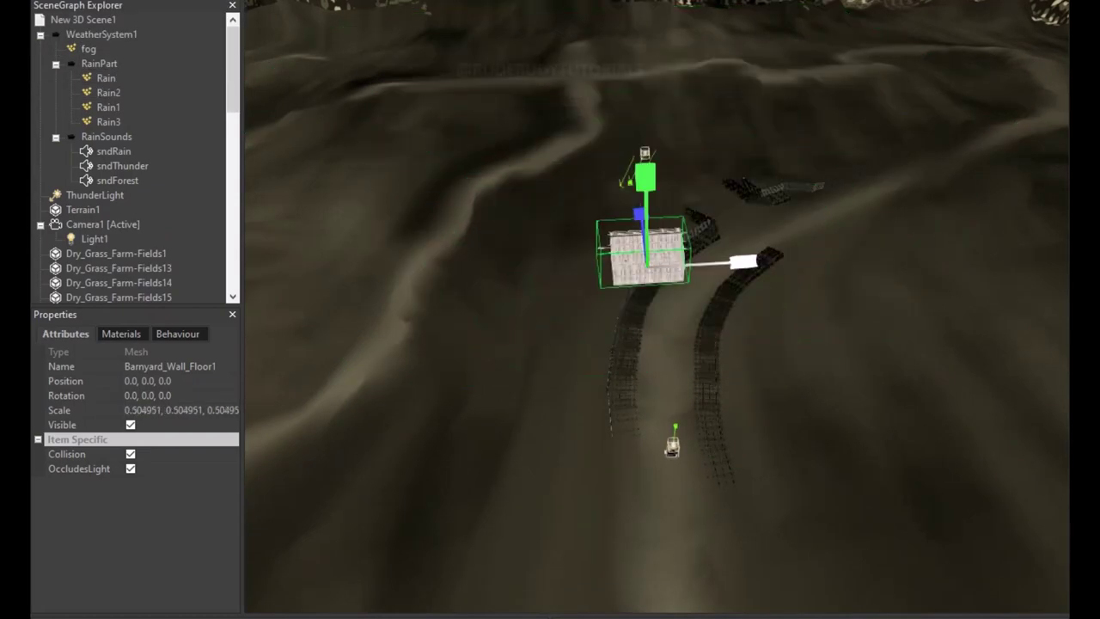
Nudge the barn along the depth axis near the fences and lower it onto the ground.
key("Up")
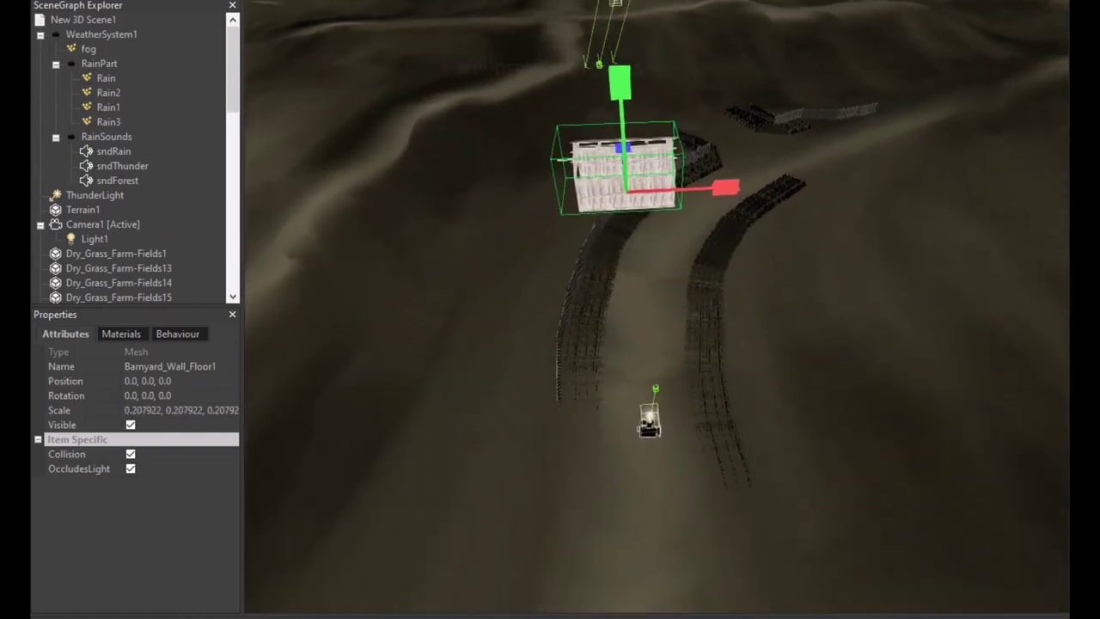
key("Down")
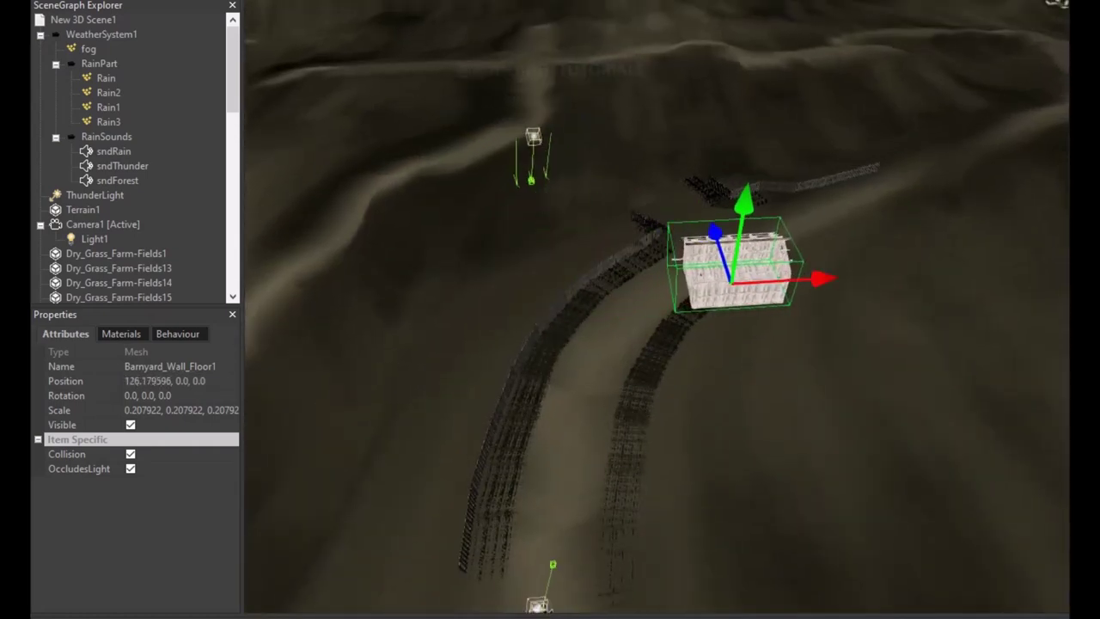
key("Up")
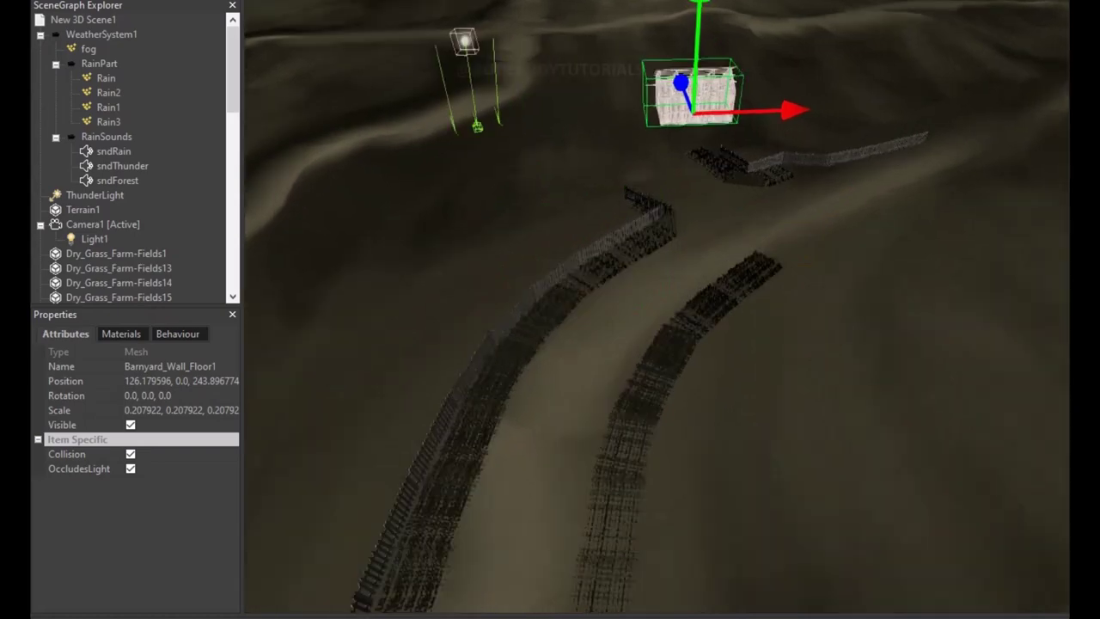
key("Down")
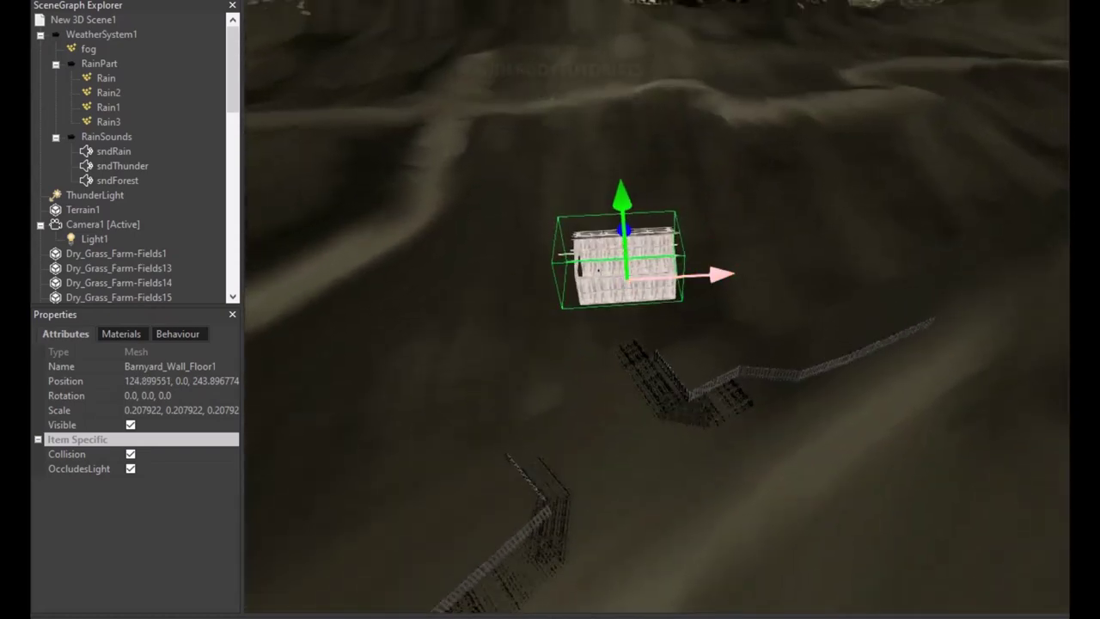
key("Up")
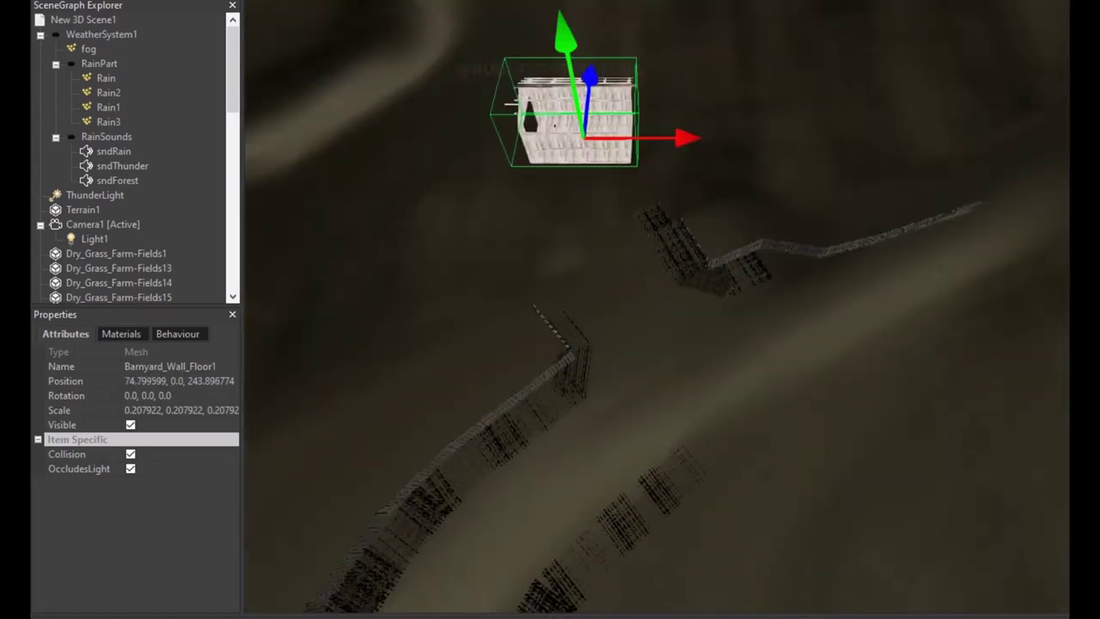
key("Down")
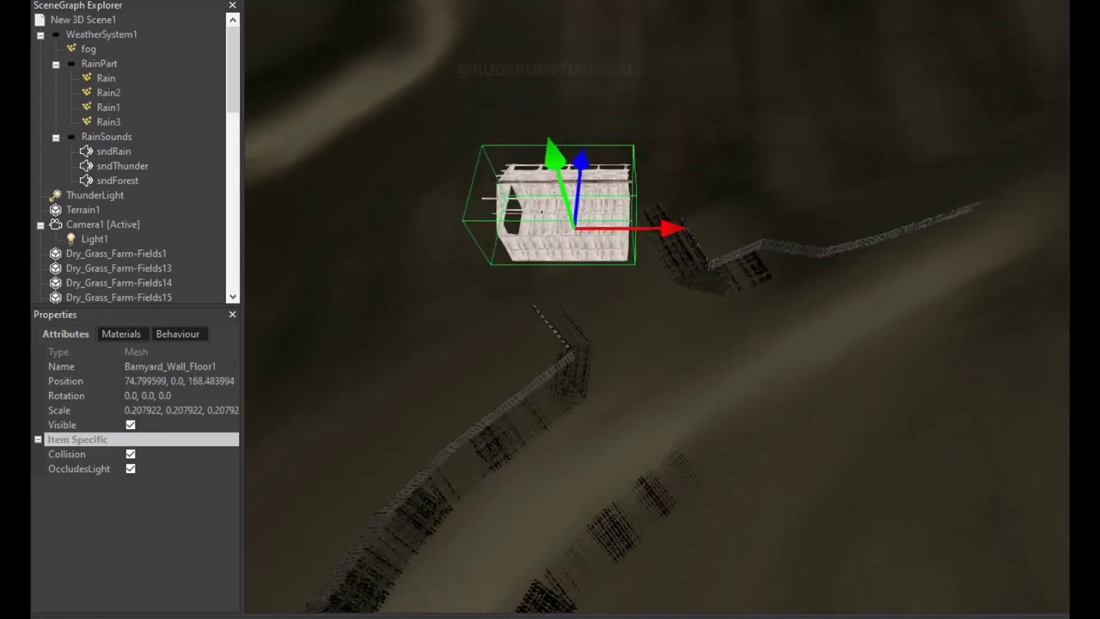
key("Down")
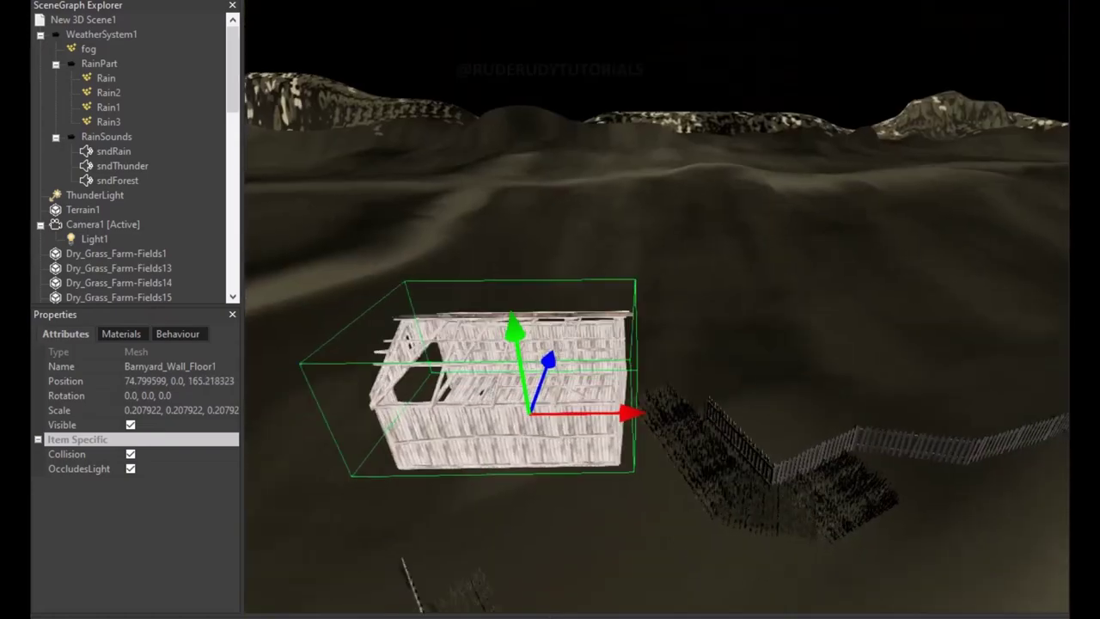
key("Up")
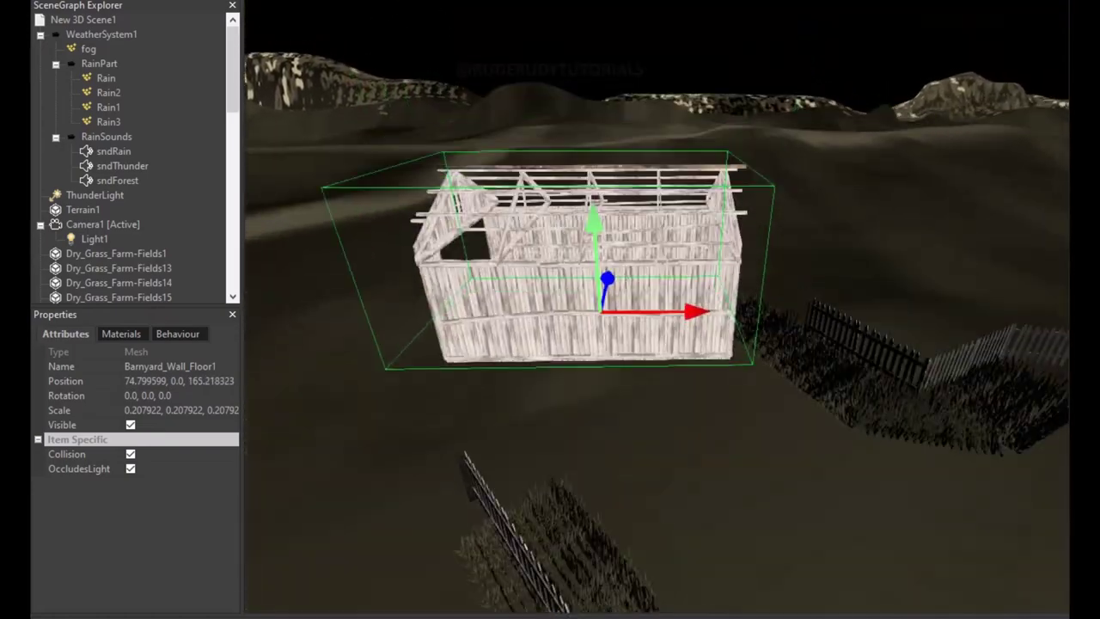
key("Page_Down")
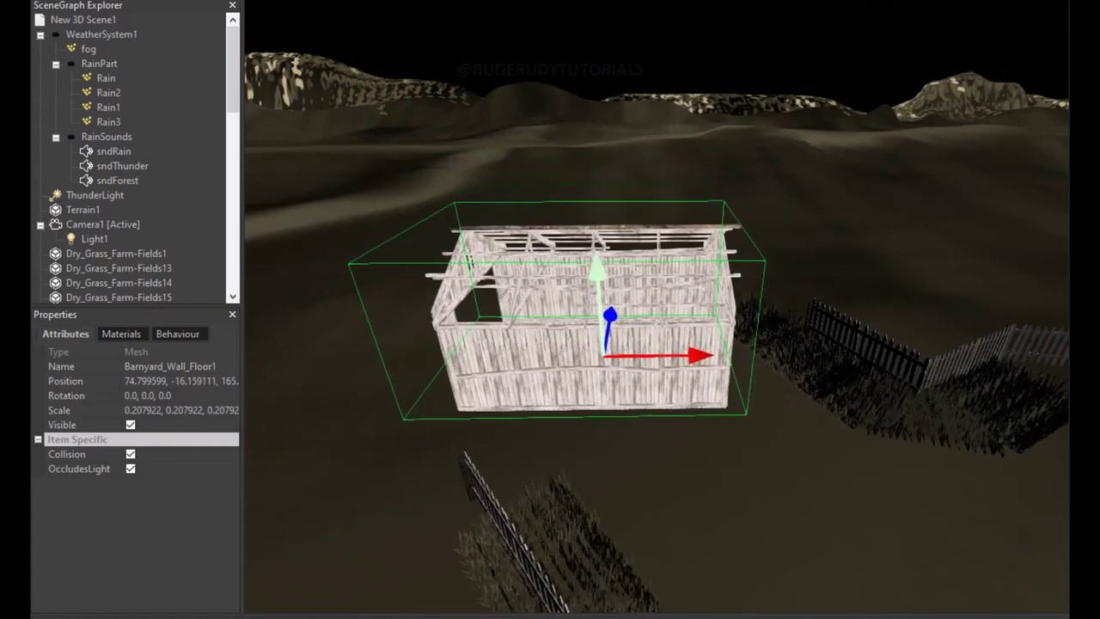
key("Page_Down")
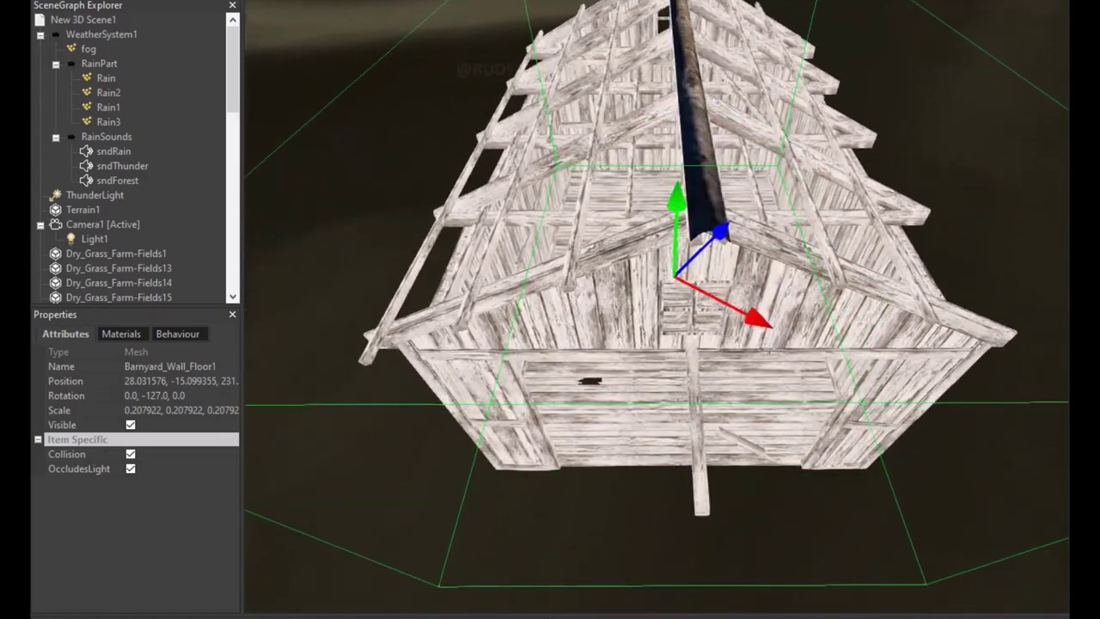
Inspect the barn's materials: three solid wood-textured materials with static lightmap lighting.
left_click(121, 334)
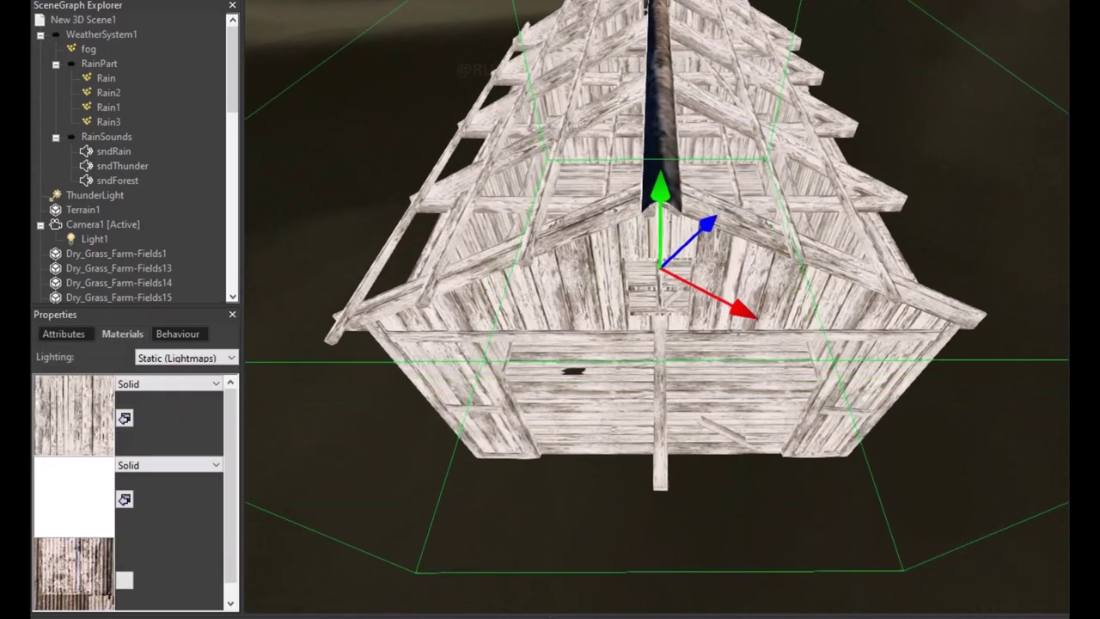
scroll(135, 491, "down", 1)
scroll(134, 491, "up", 1)
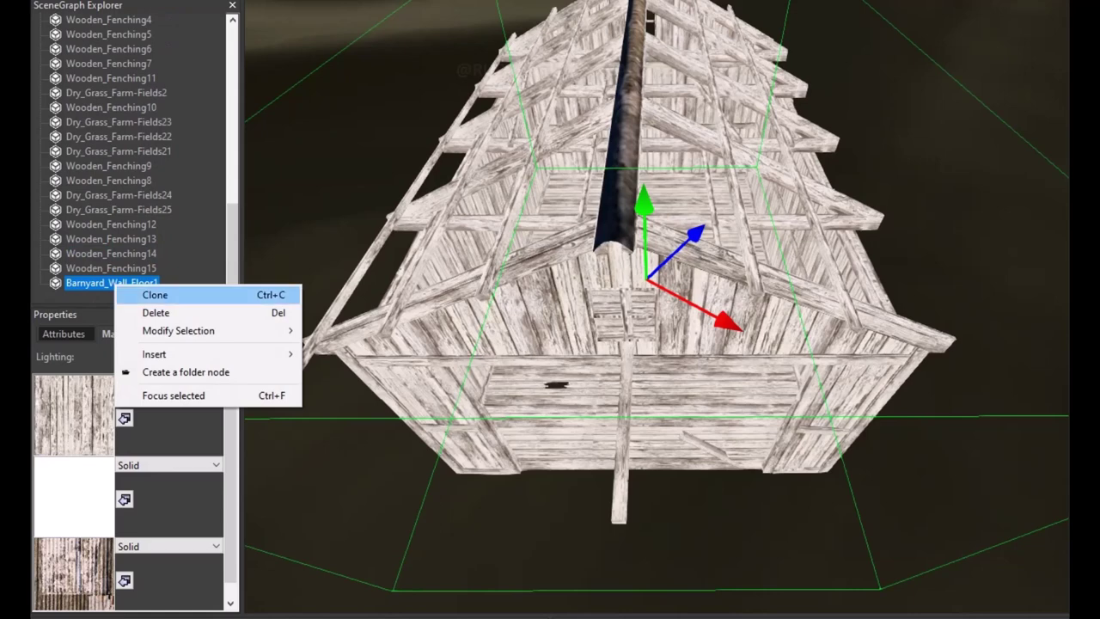
Clone the barn and load Barnyard_Roof.obj as the clone's mesh to give the barn its roof.
left_click(155, 295)
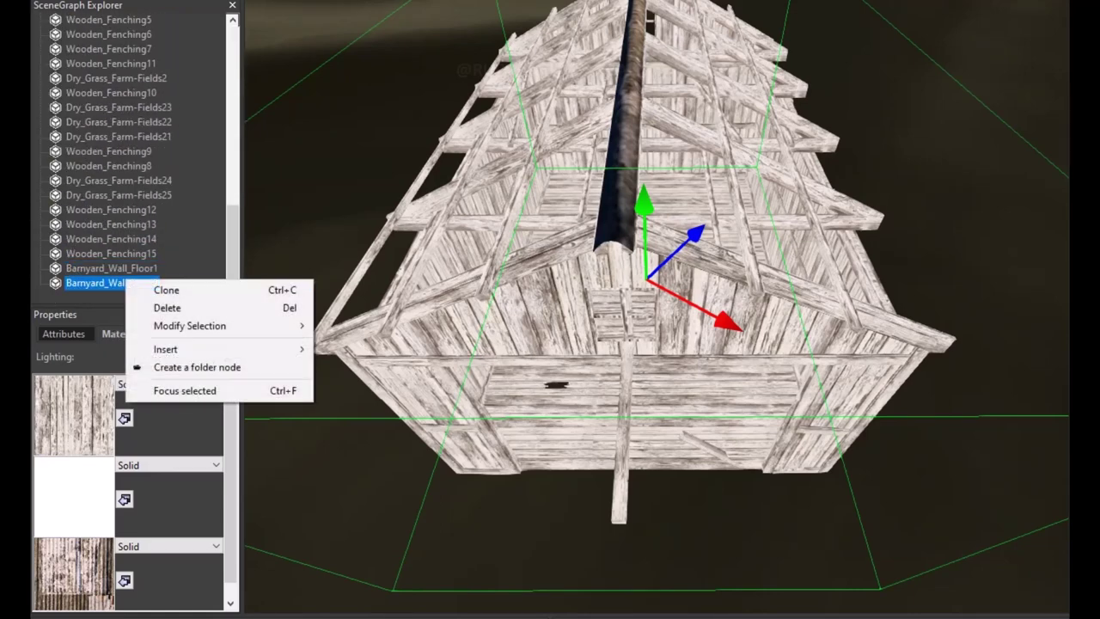
mouse_move(189, 325)
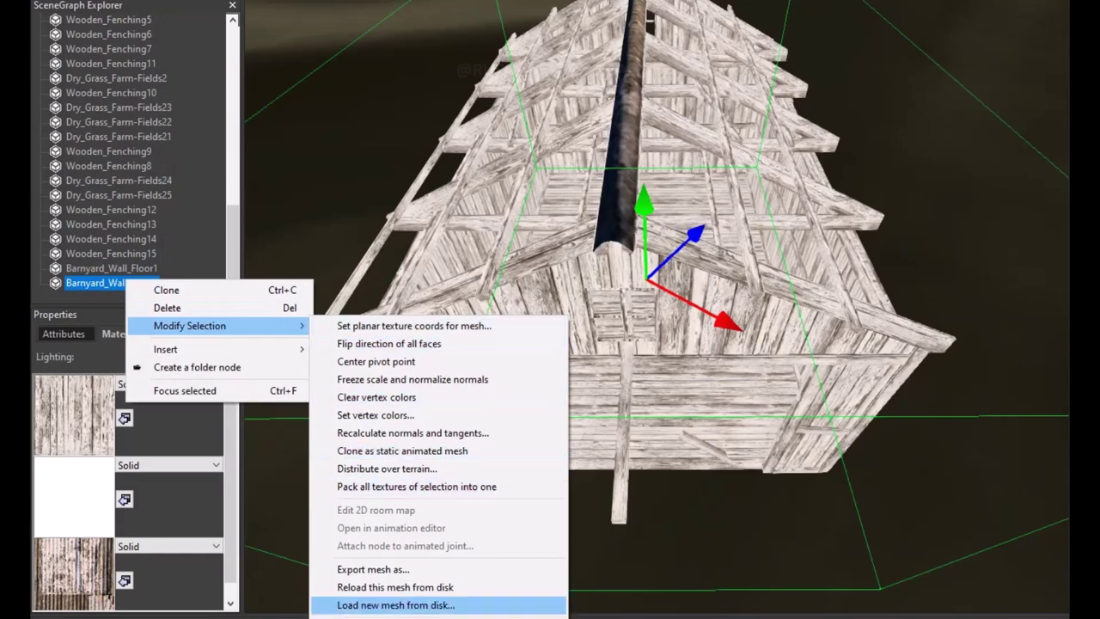
left_click(396, 605)
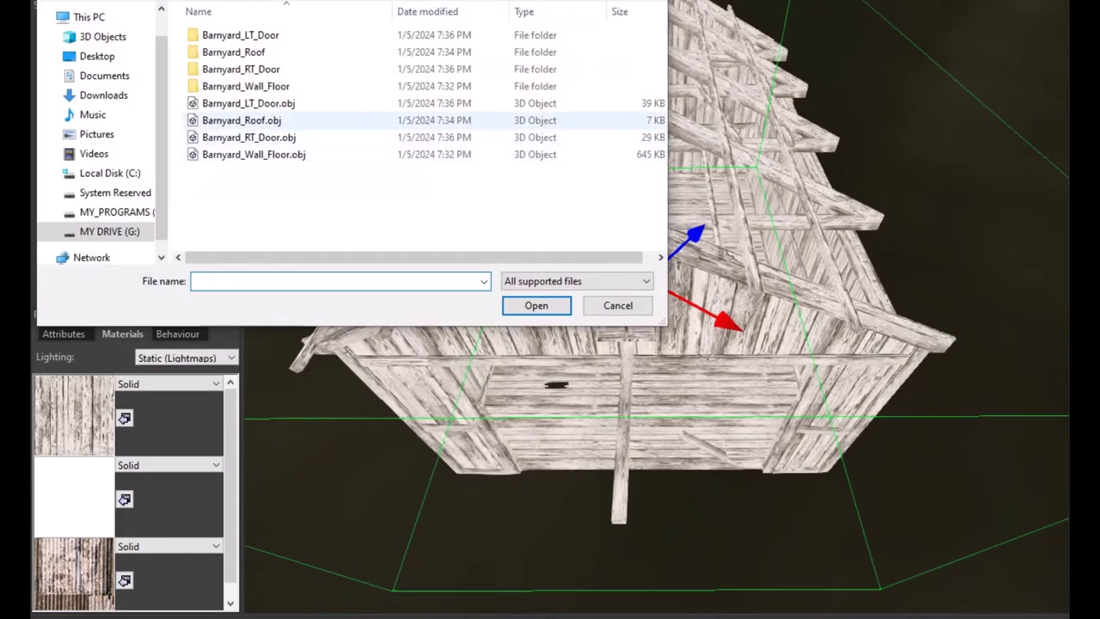
key("Return")
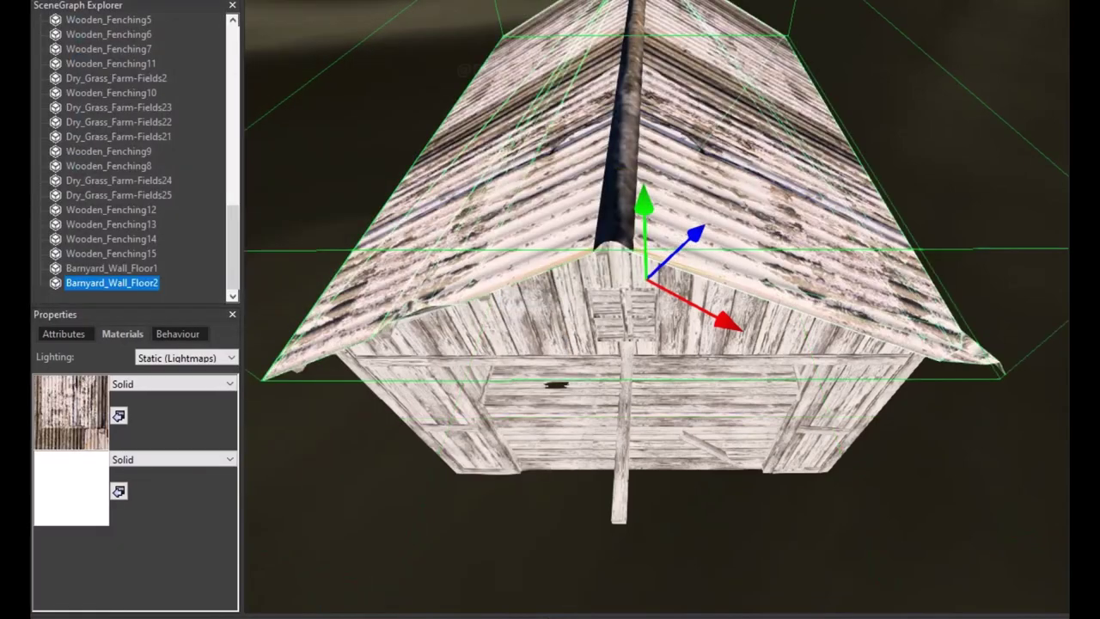
middle_click_drag(656, 309, 602, 360)
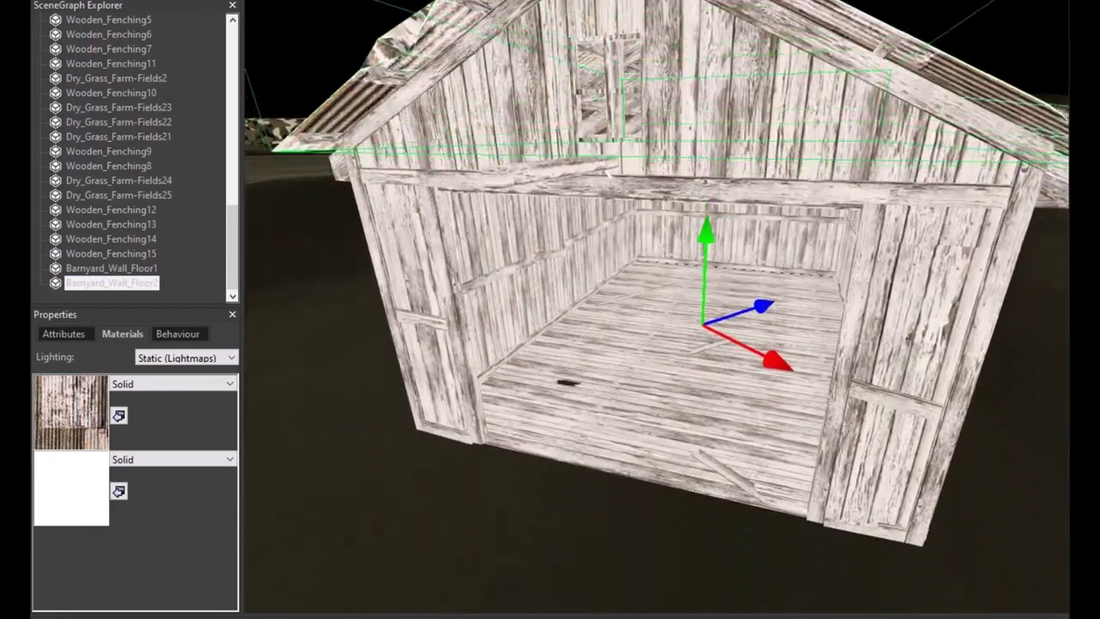
mouse_move(608, 173)
middle_mouse_down()
mouse_move(554, 290)
mouse_move(601, 326)
mouse_move(653, 343)
mouse_move(628, 340)
middle_mouse_up()
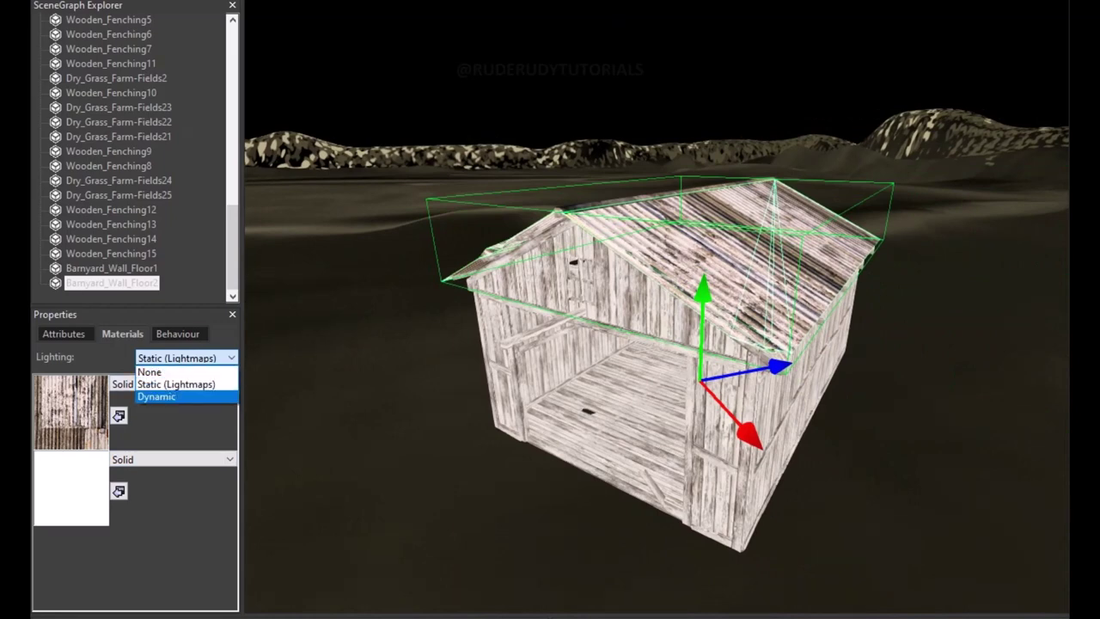
left_click(156, 396)
middle_click_drag(601, 387, 619, 404)
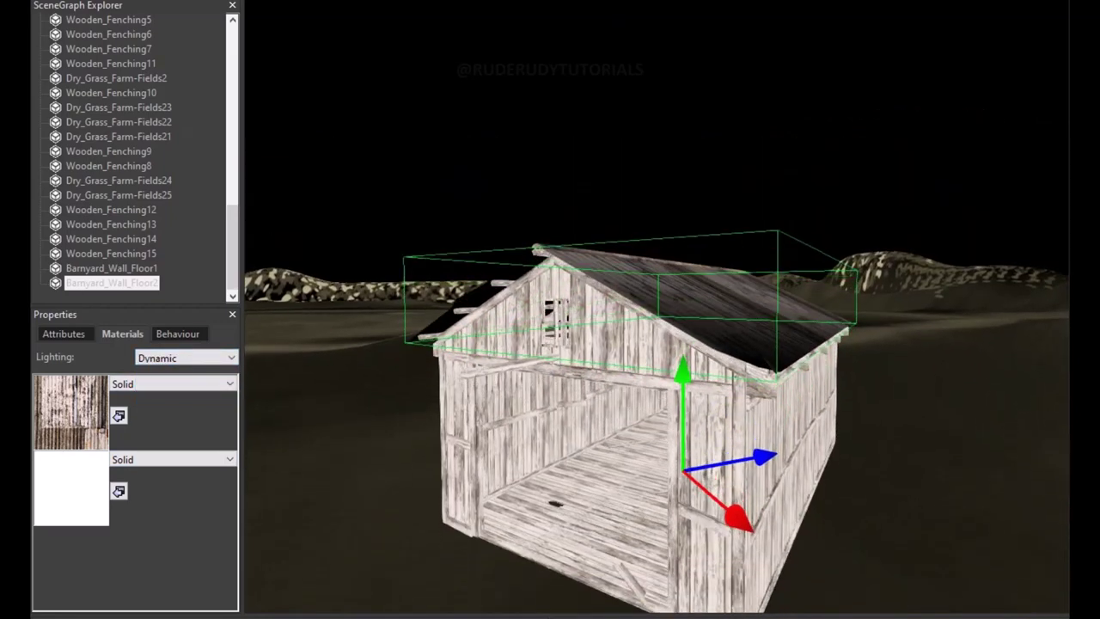
left_click(112, 268)
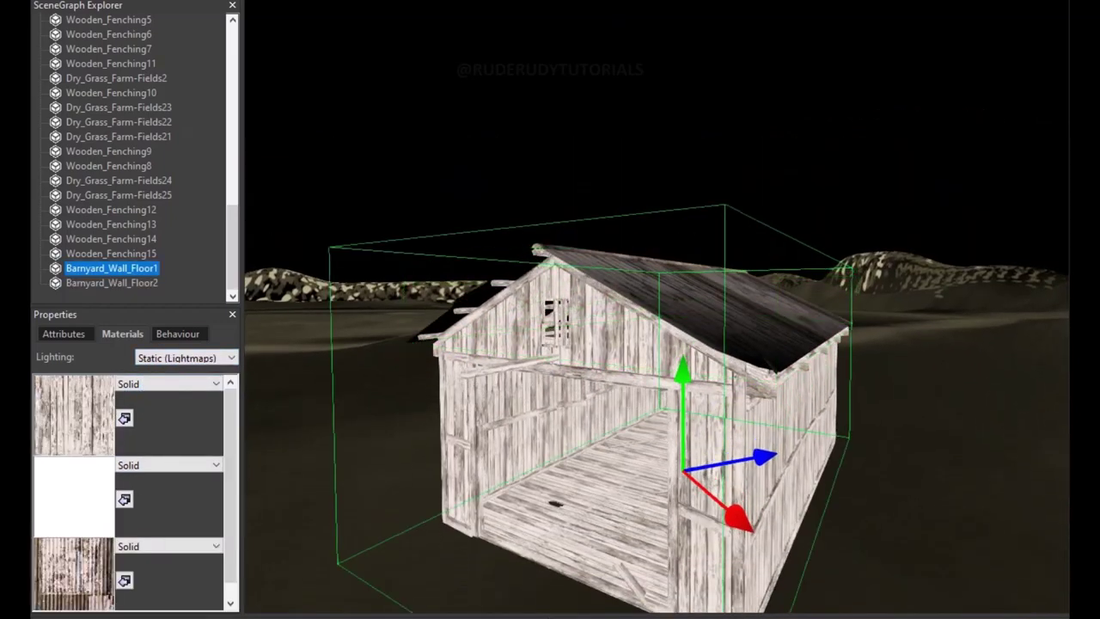
left_click(112, 283)
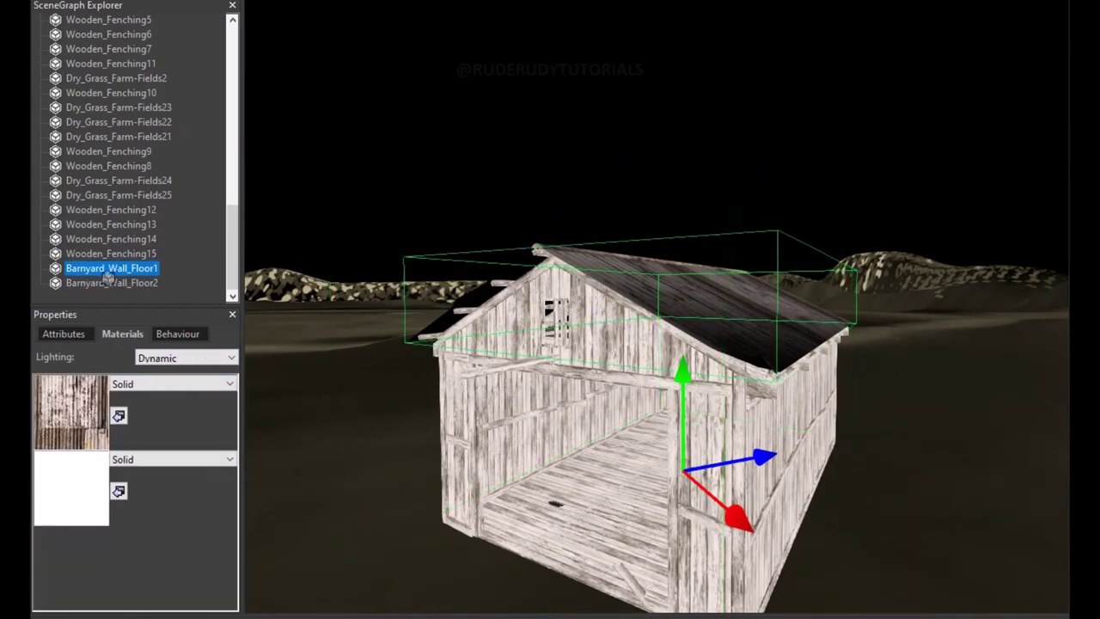
key("Delete")
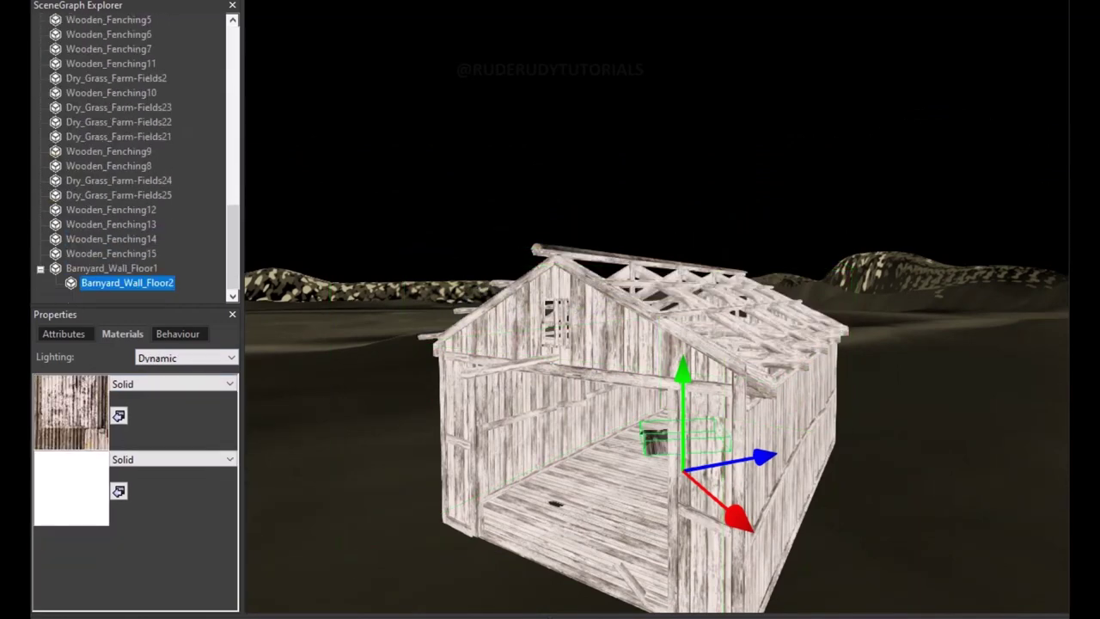
left_click(112, 268)
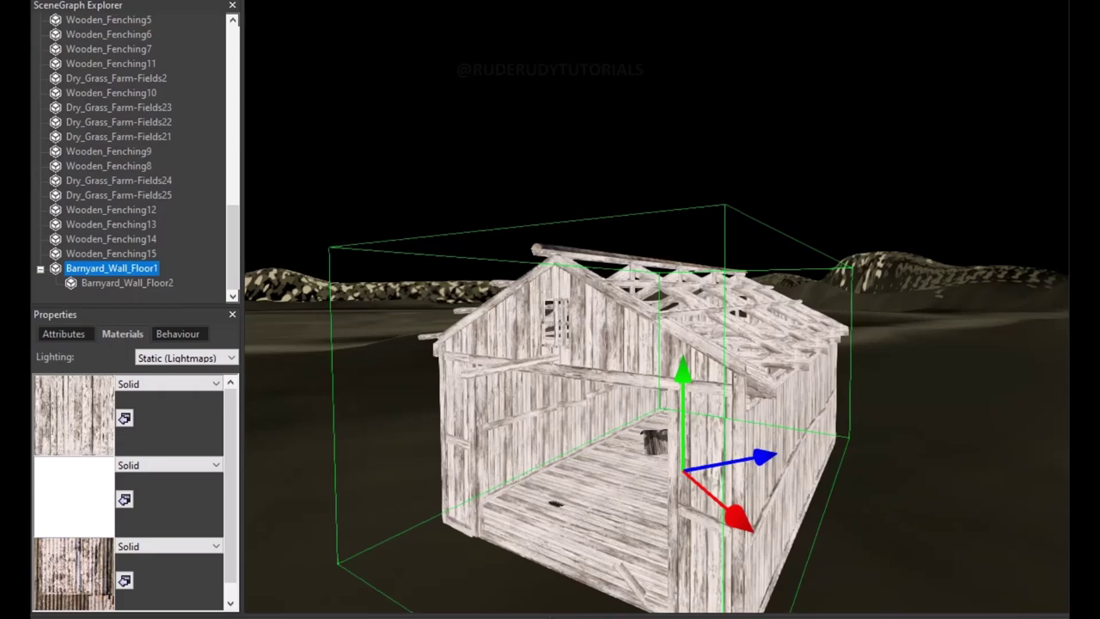
left_click(156, 397)
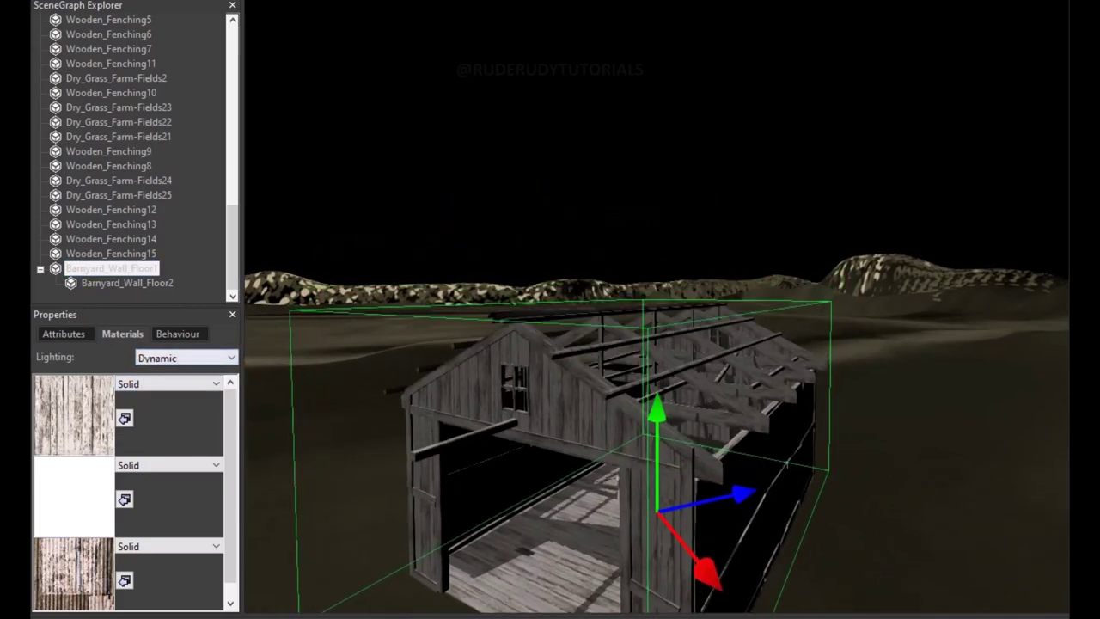
left_click(127, 283)
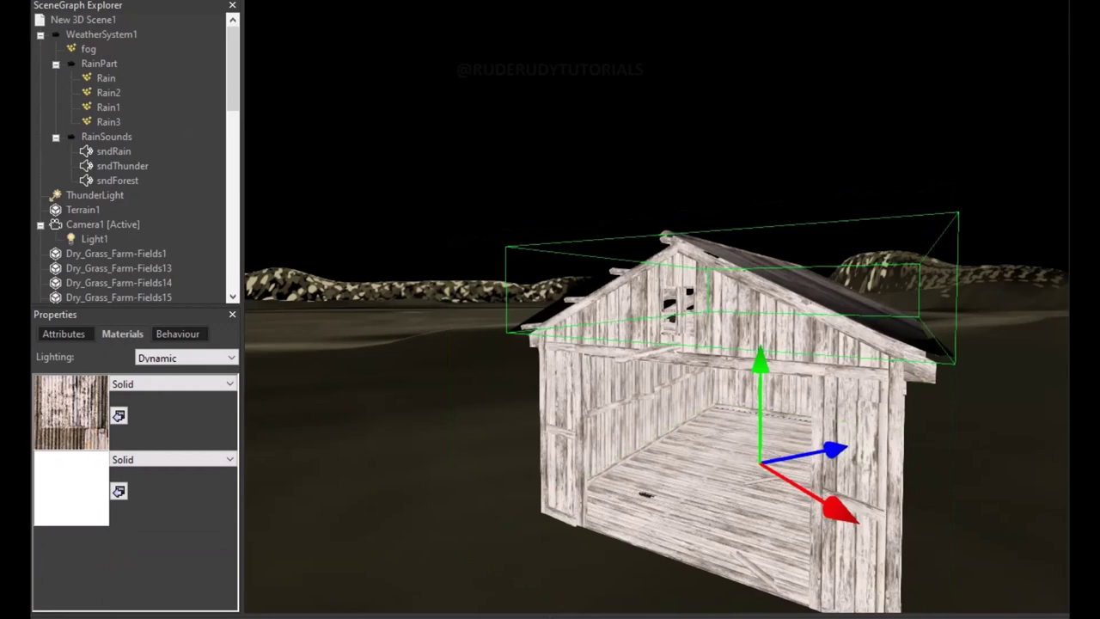
Set Barnyard_Wall_Floor1's material lighting to Dynamic so the walls shade darker.
scroll(129, 150, "down", 1)
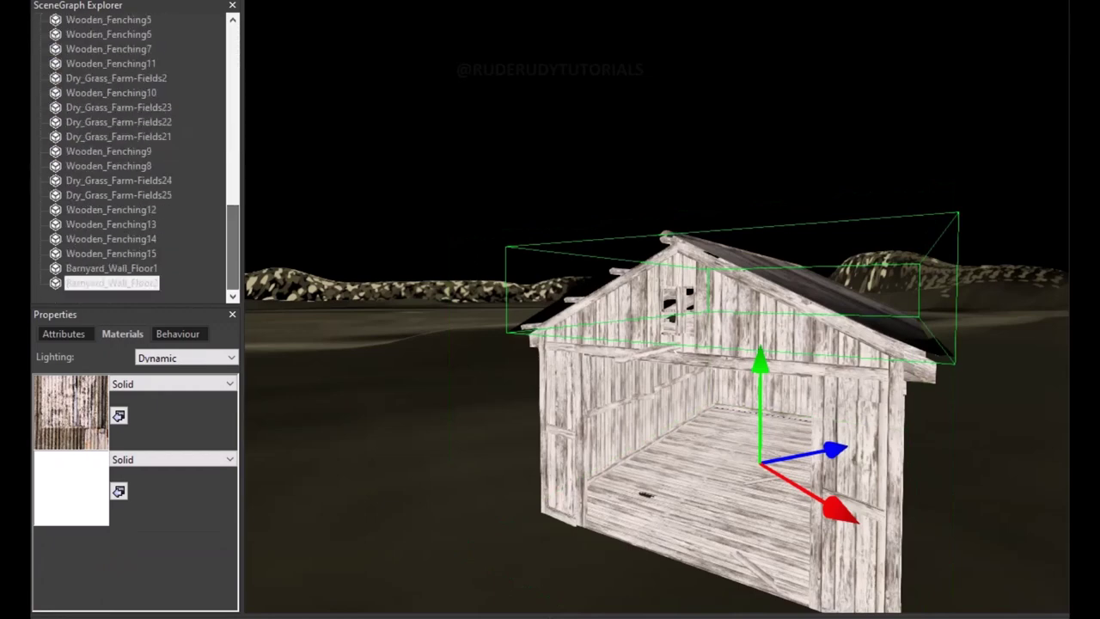
left_click(112, 268)
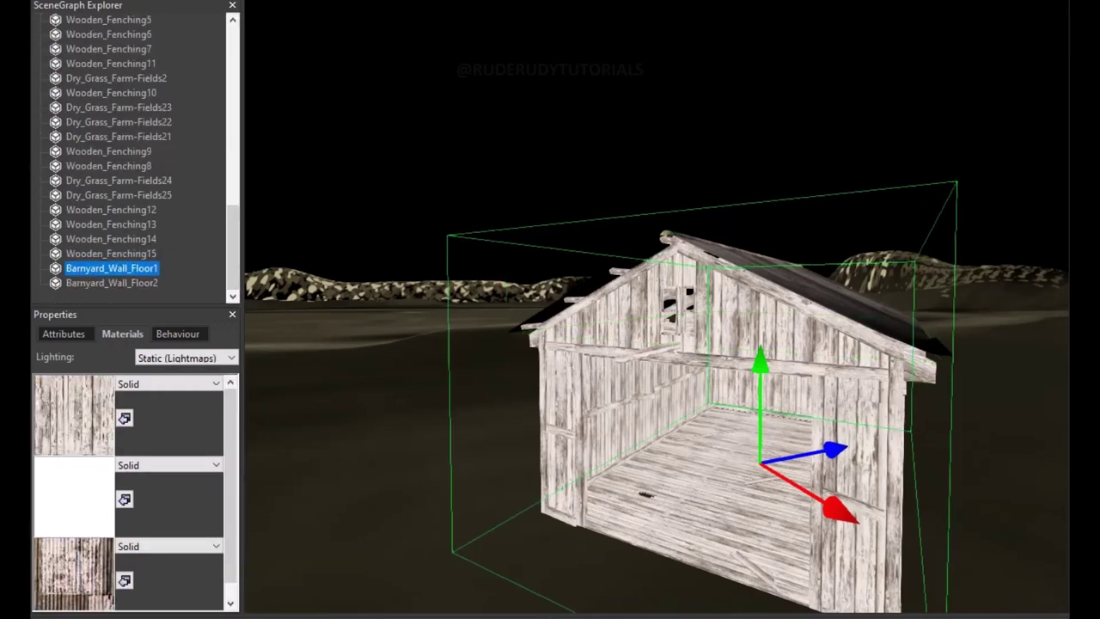
key("Return")
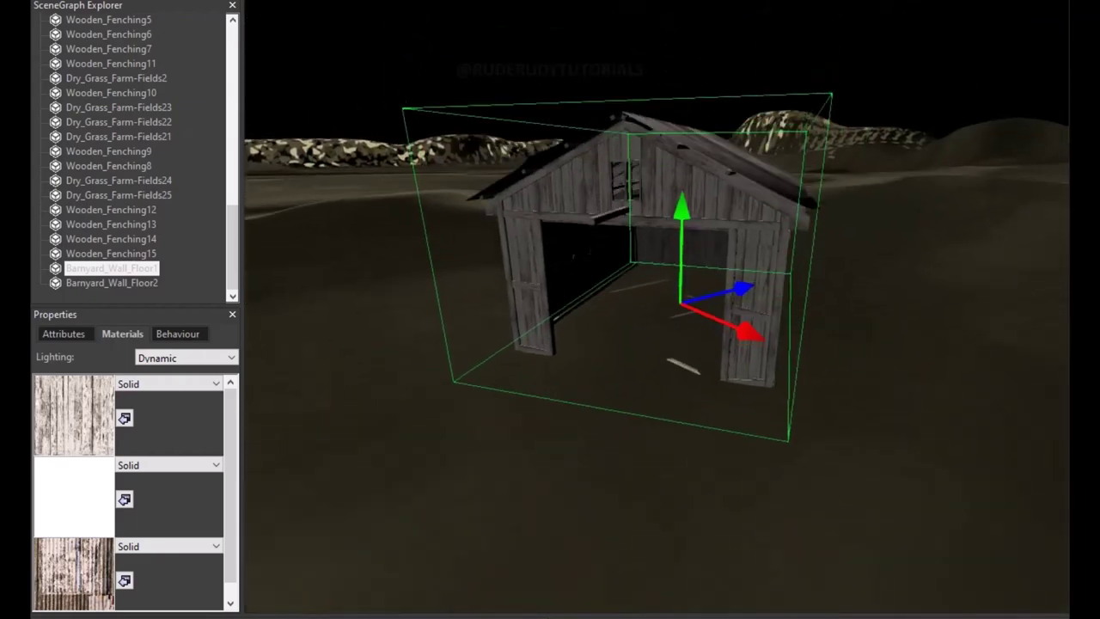
left_click(112, 283)
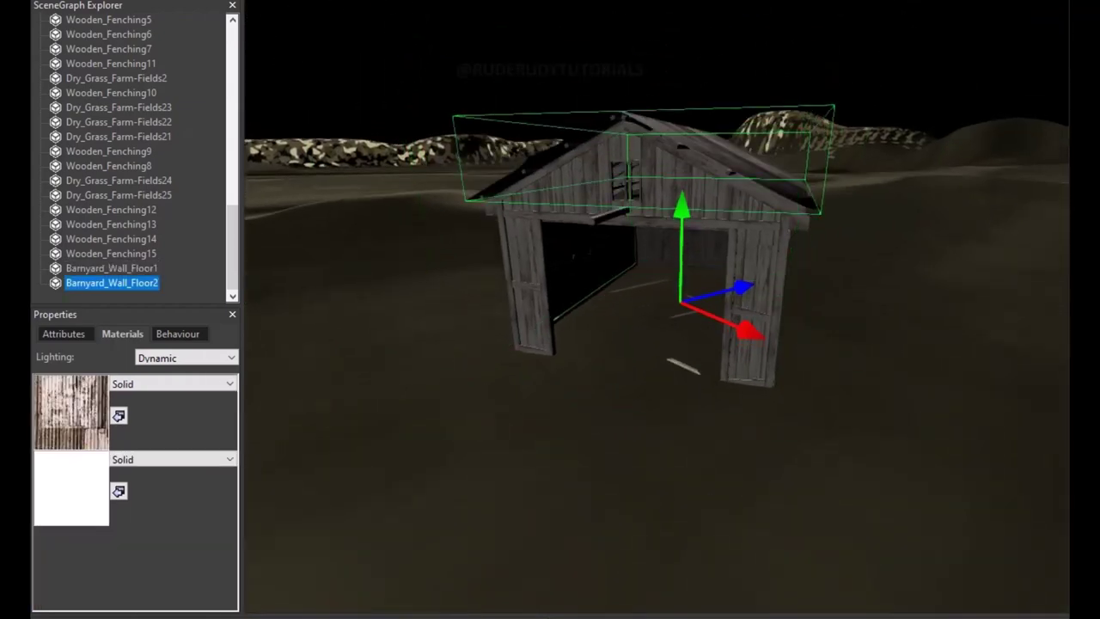
left_click(112, 268)
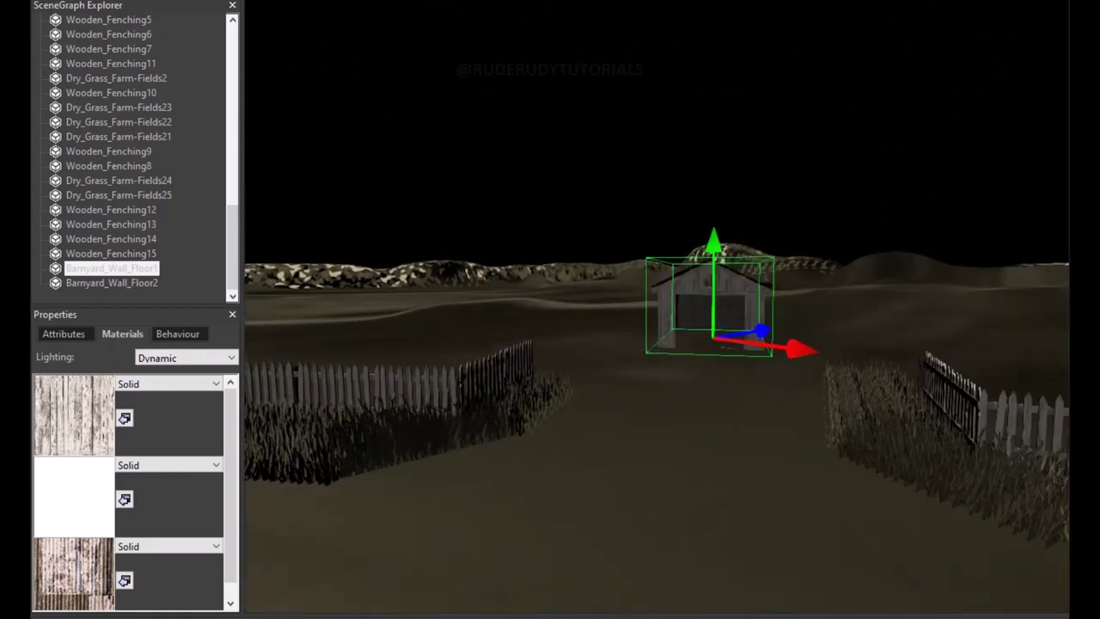
left_click(108, 150)
left_click(116, 78)
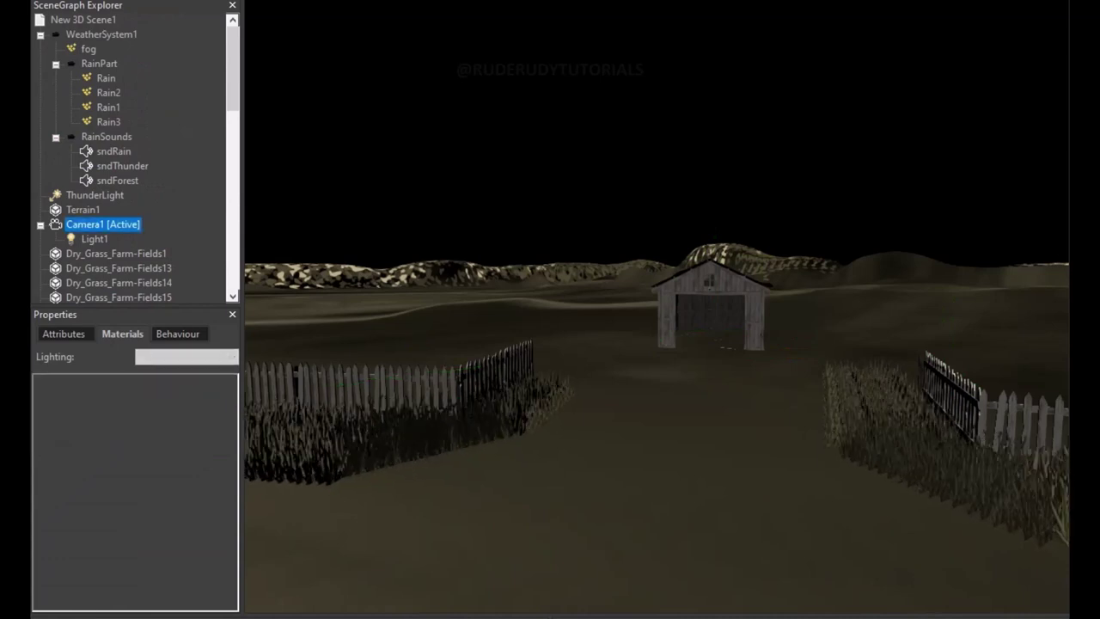
Show Camera1's behaviours and raise the camera slightly along its Y axis.
left_click(178, 334)
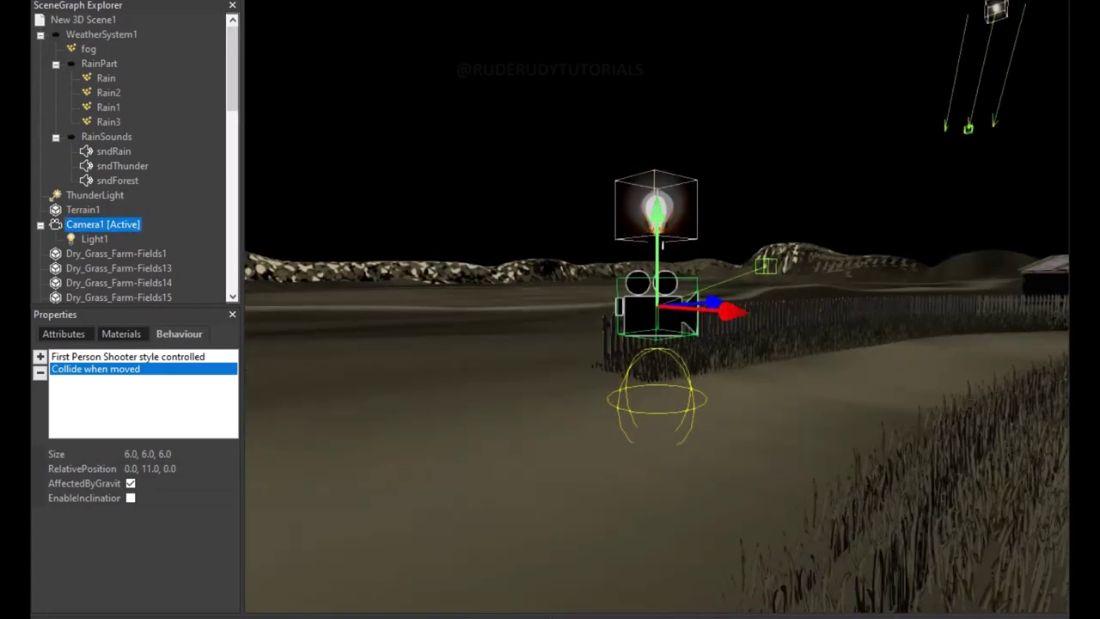
left_click_drag(661, 244, 659, 56)
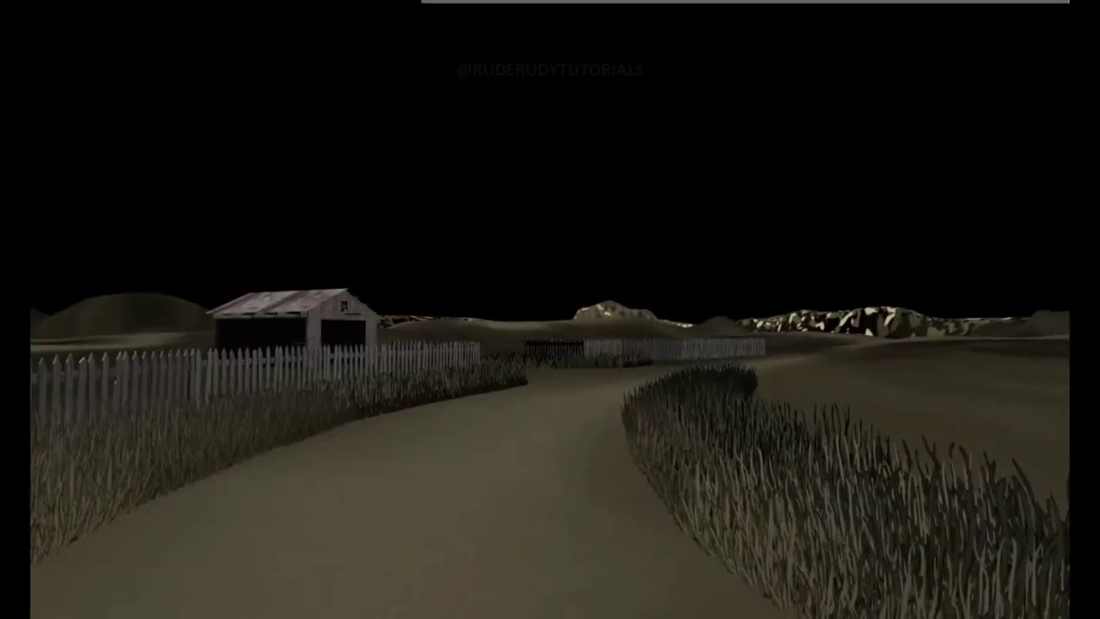
Exit the preview and view Camera1's attributes, including position, target and 85° field of view.
key("Escape")
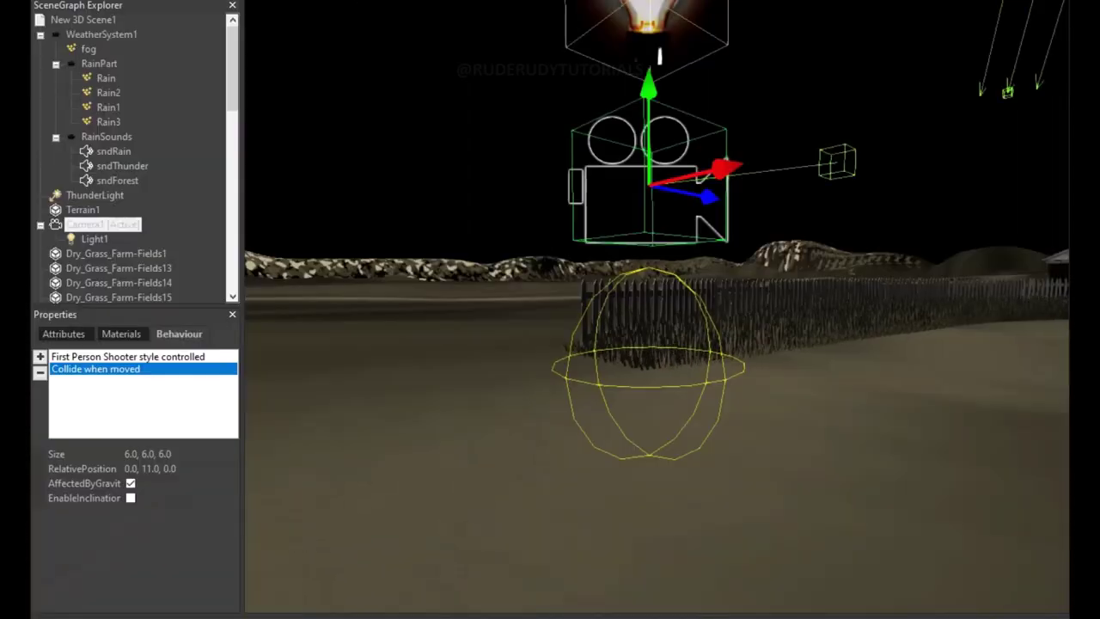
left_click(64, 333)
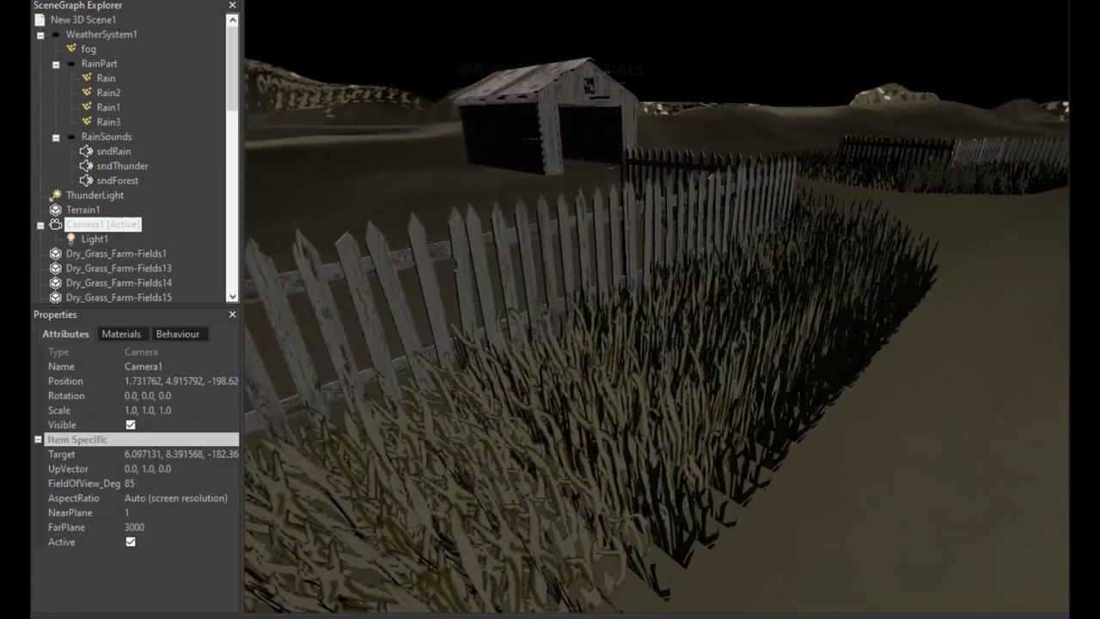
Try Static (Lightmaps) on Barnyard_Wall_Floor1, switch it back to Dynamic lighting, and frame the barn.
scroll(129, 154, "down", 10)
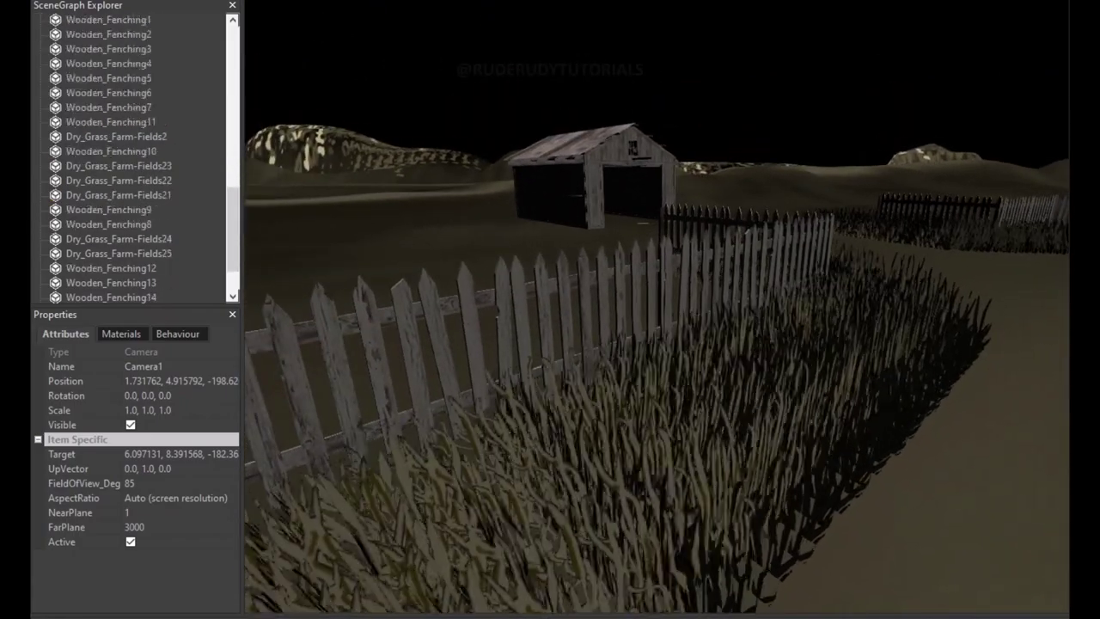
left_click(112, 268)
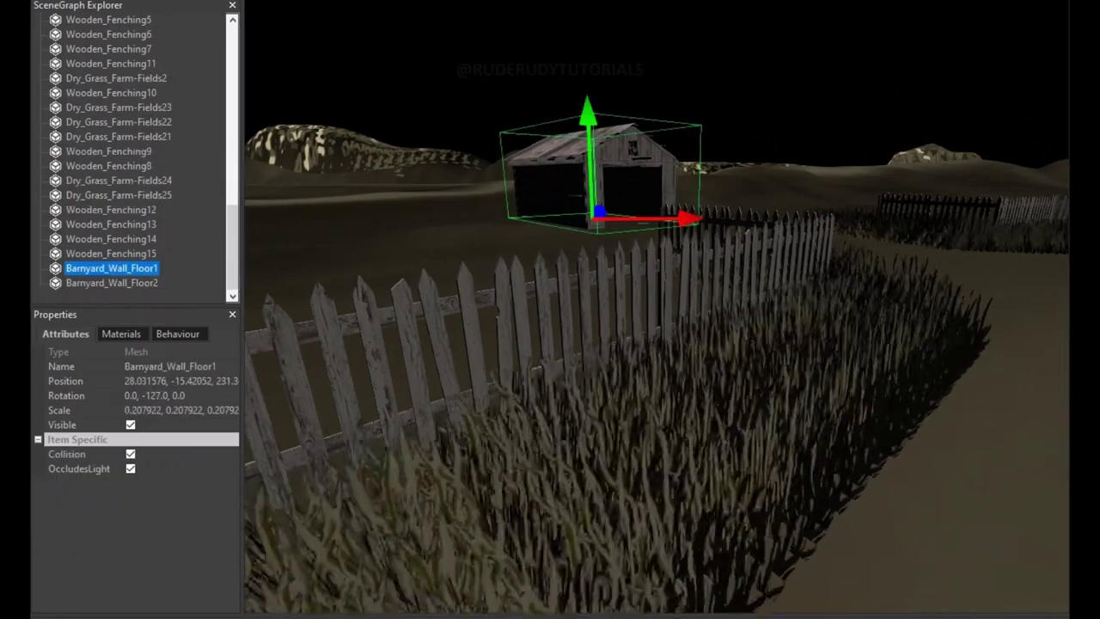
left_click(177, 334)
left_click(121, 333)
left_click(186, 357)
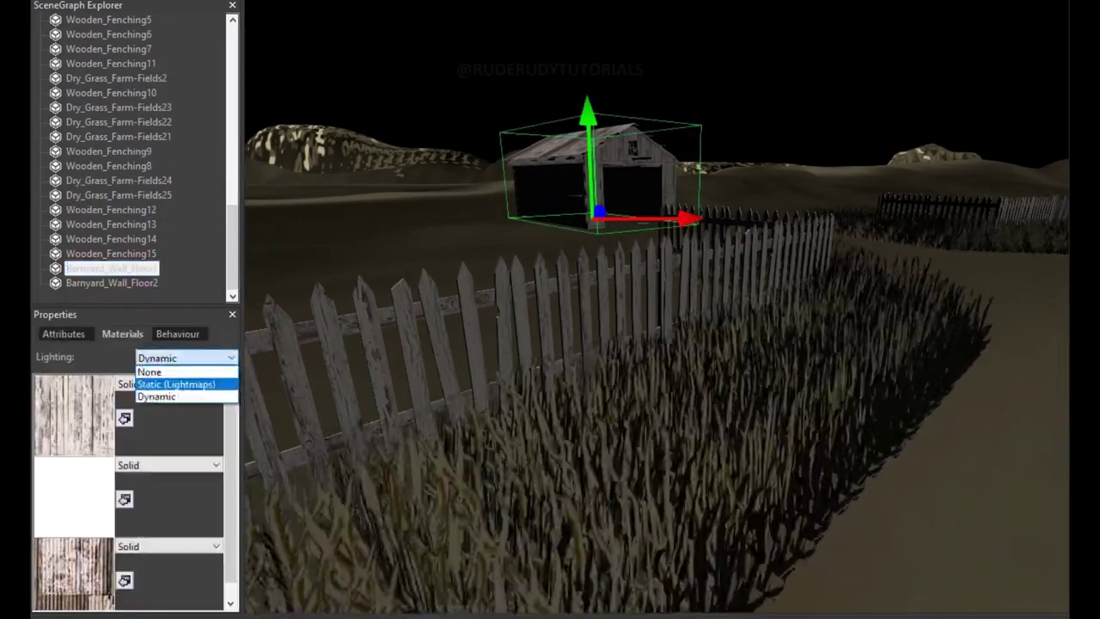
left_click(167, 383)
key("s")
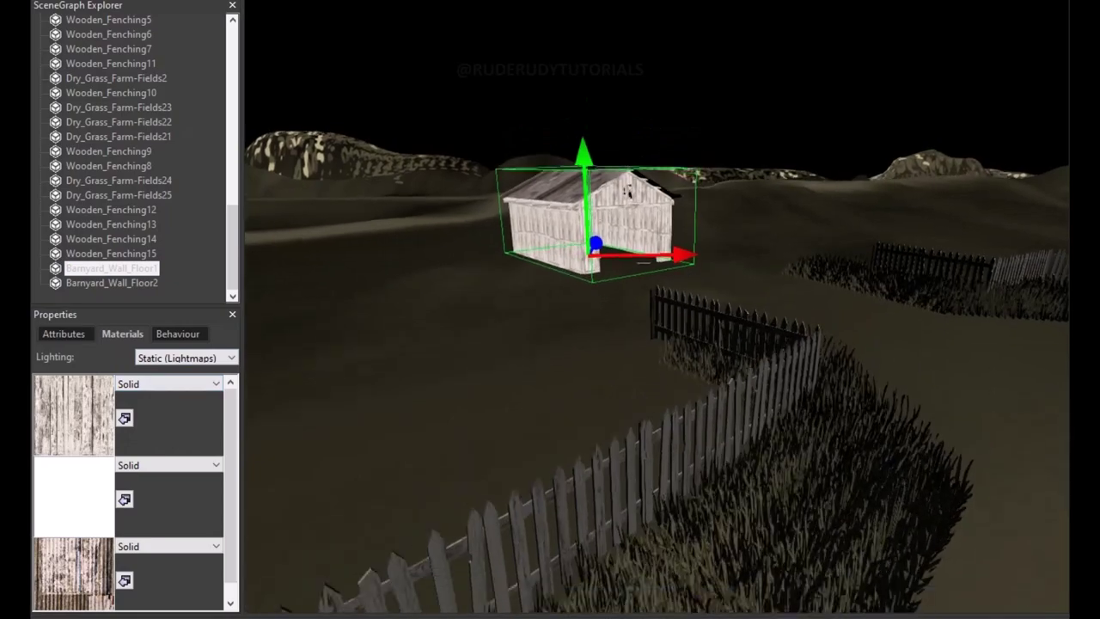
left_click(157, 396)
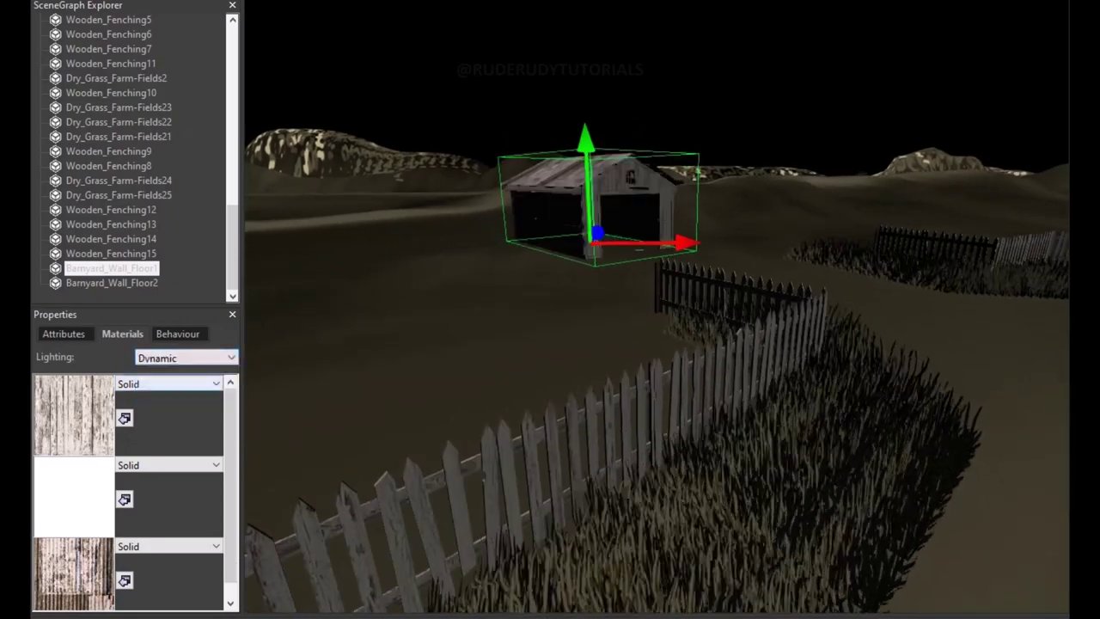
key("f")
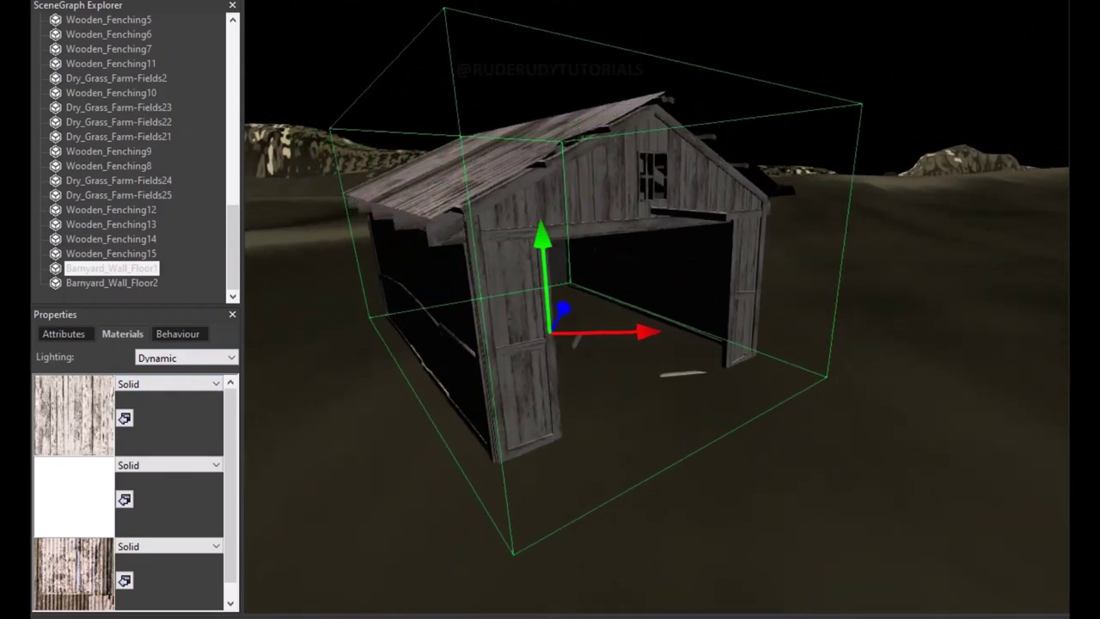
Add a point light and place it inside the barn, low near the floor between the open doors.
left_click(659, 310)
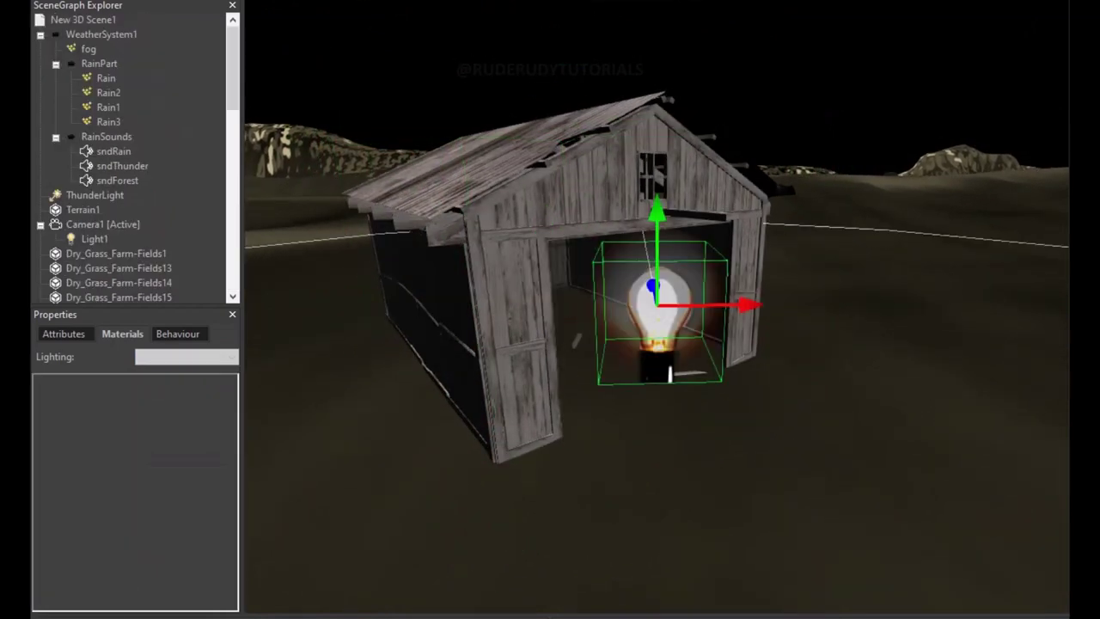
left_click_drag(656, 249, 658, 601)
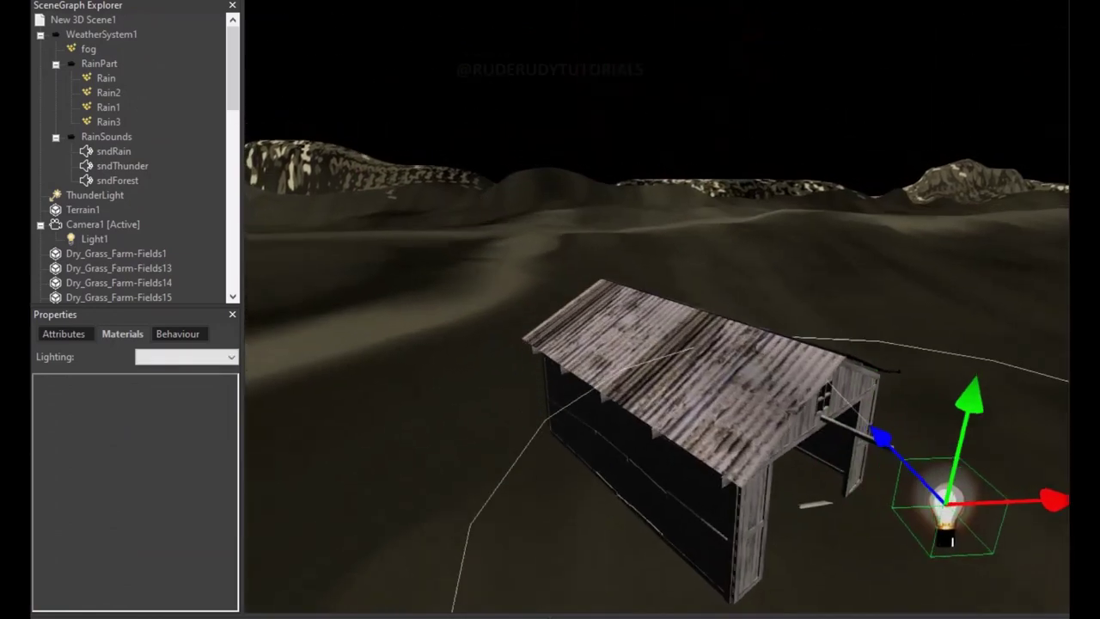
mouse_move(837, 393)
left_mouse_down()
mouse_move(776, 324)
mouse_move(601, 329)
left_mouse_up()
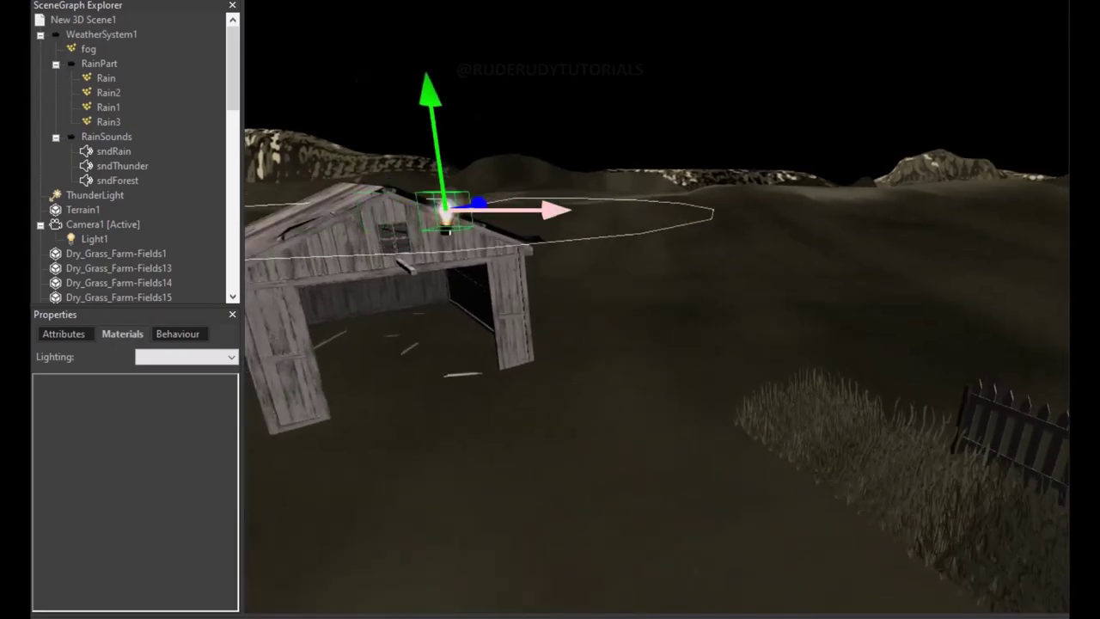
left_click_drag(395, 209, 419, 346)
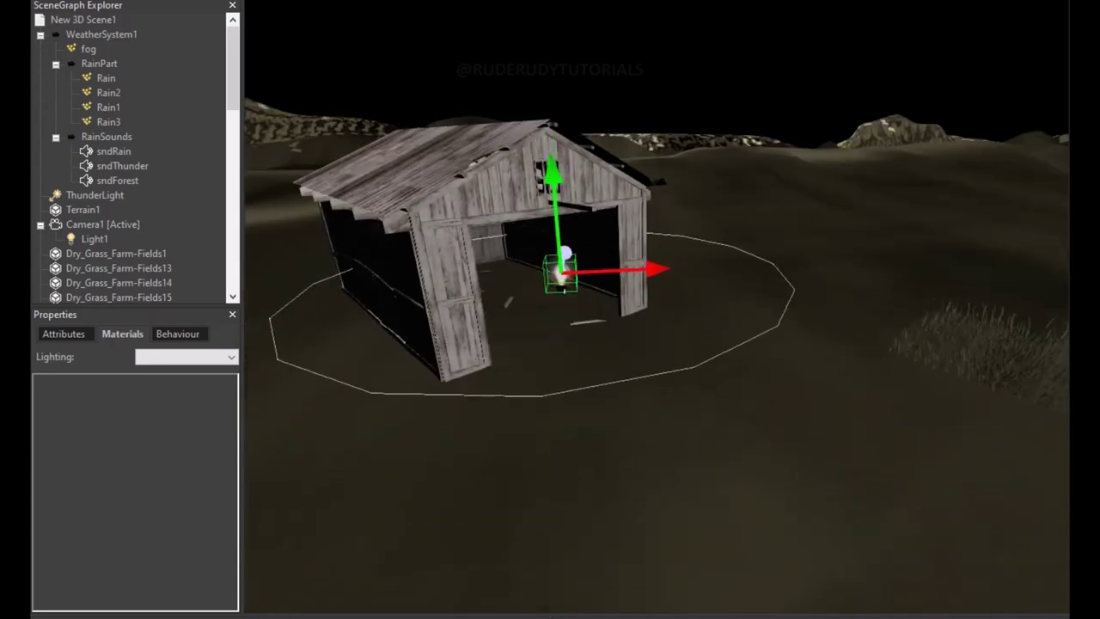
left_click_drag(619, 271, 549, 272)
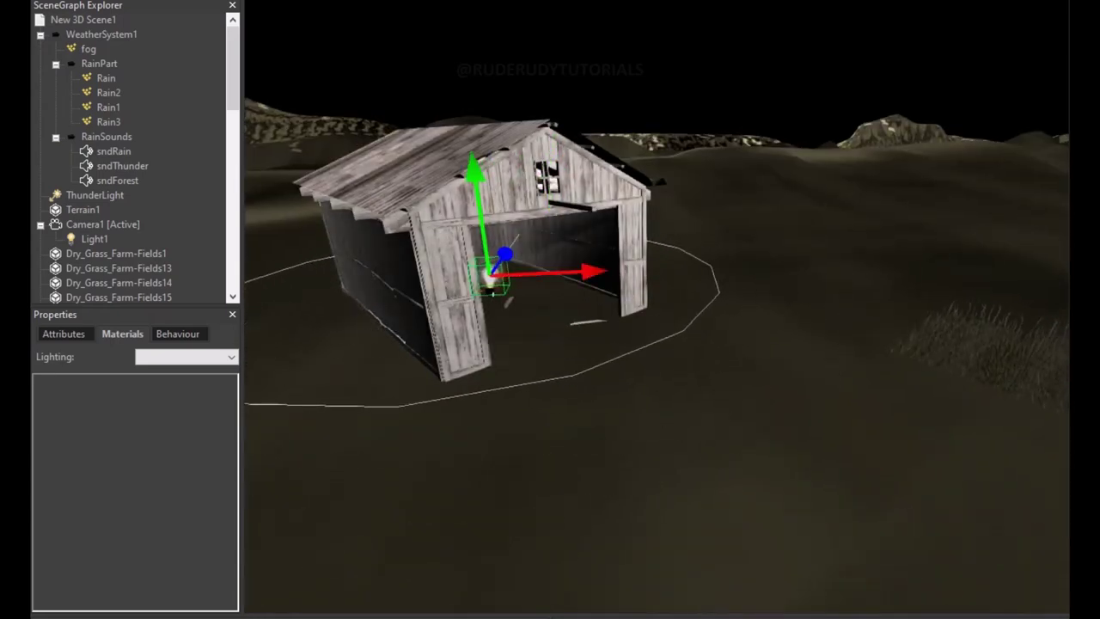
left_click_drag(480, 214, 467, 144)
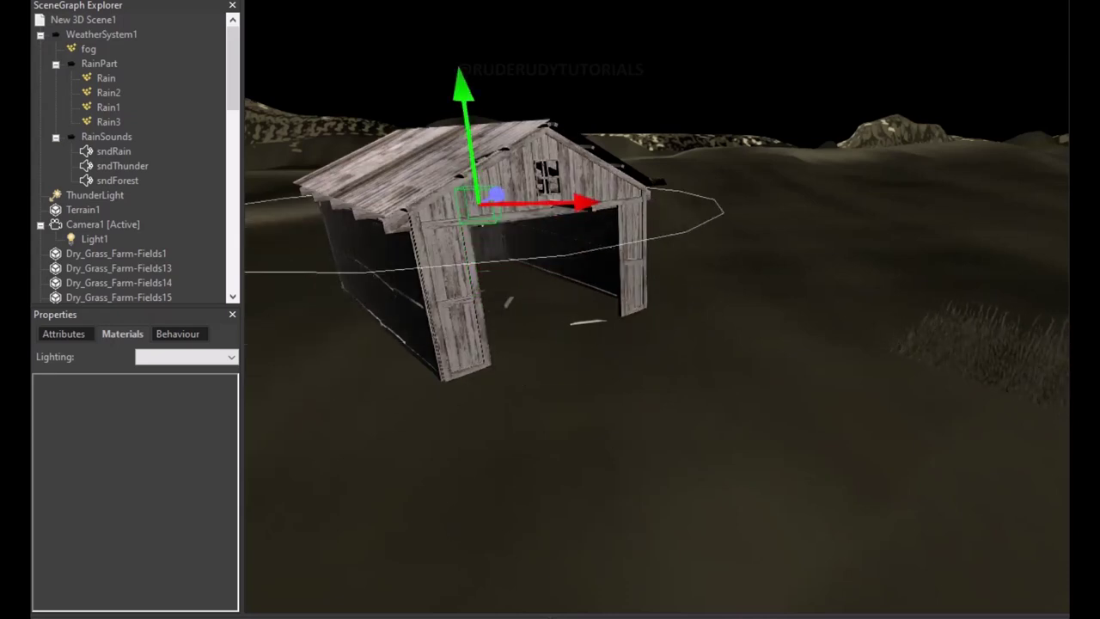
mouse_move(494, 196)
left_mouse_down()
mouse_move(485, 201)
mouse_move(529, 199)
left_mouse_up()
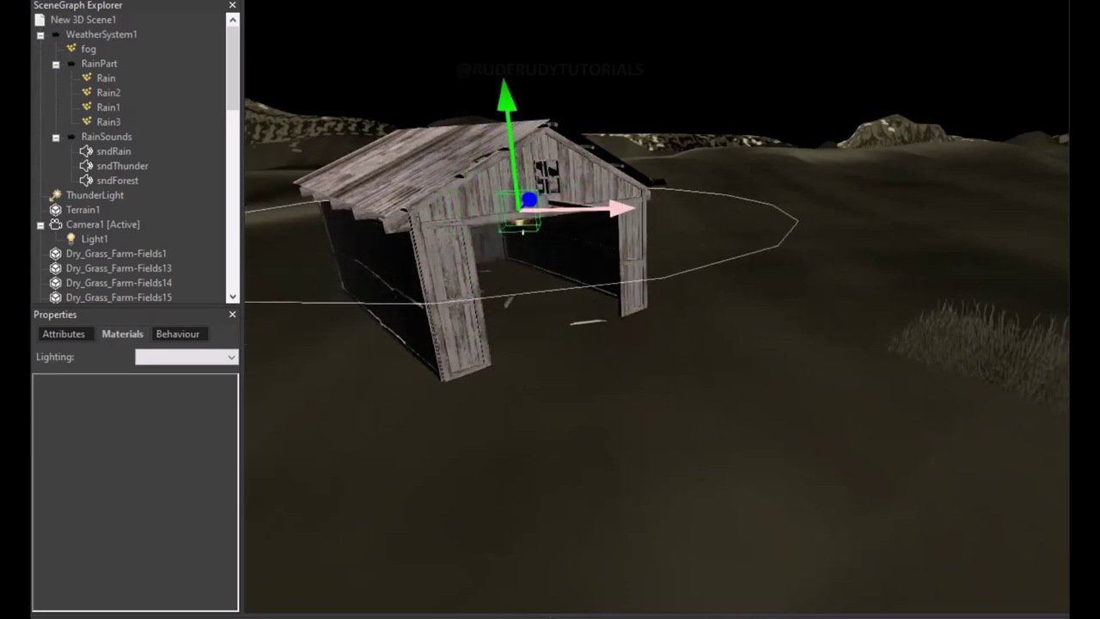
mouse_move(653, 387)
middle_mouse_down()
mouse_move(558, 397)
mouse_move(559, 360)
mouse_move(558, 438)
mouse_move(533, 443)
middle_mouse_up()
left_click_drag(587, 309, 591, 400)
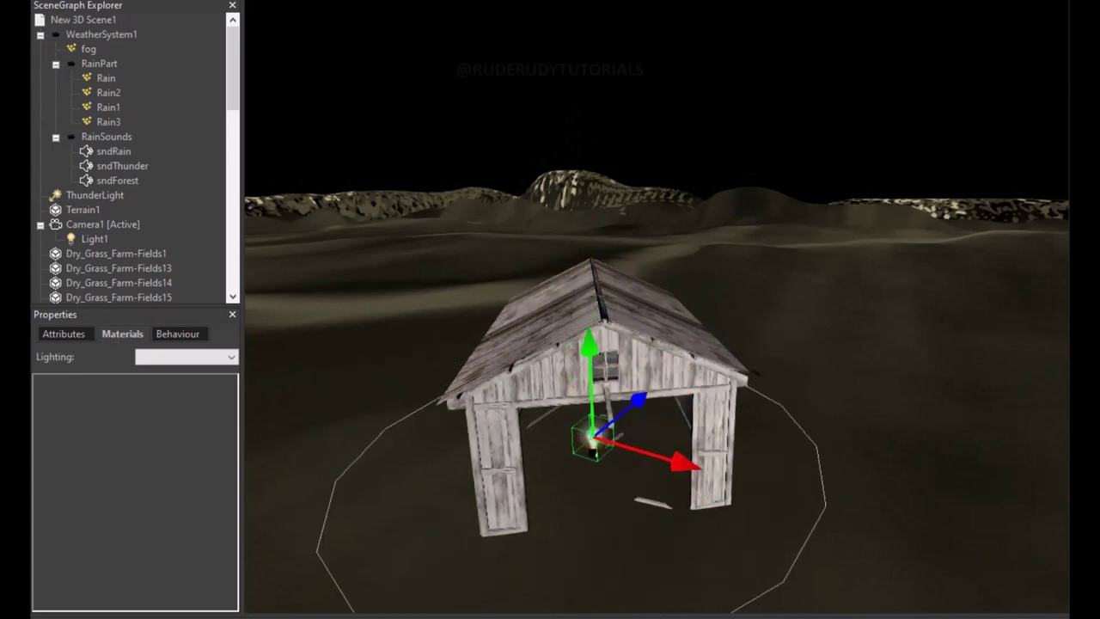
middle_click_drag(532, 443, 533, 416)
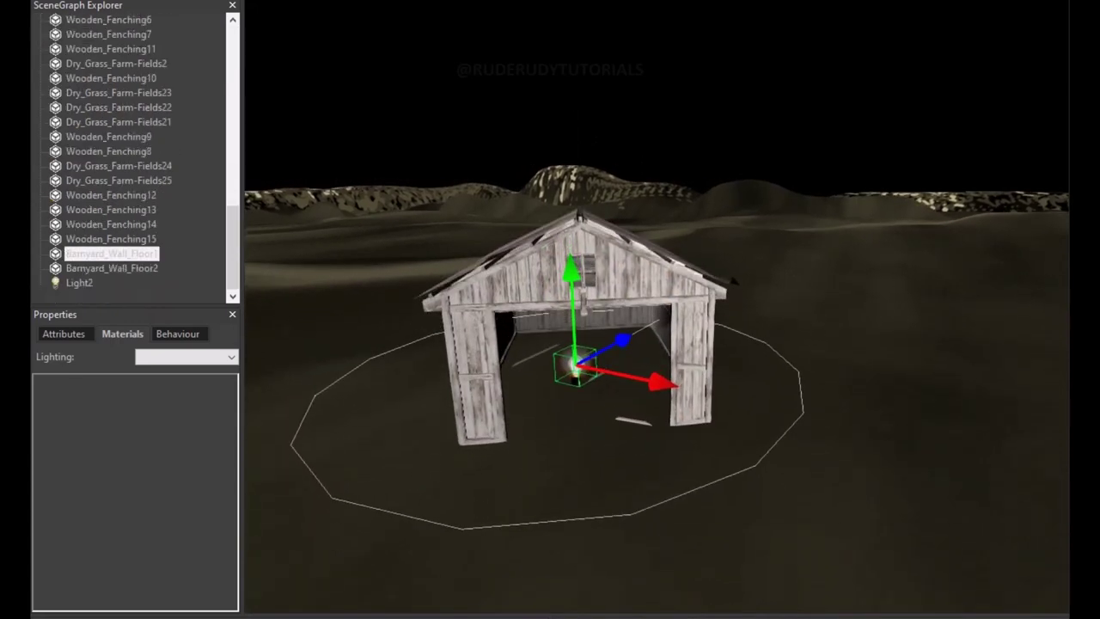
Rename the roof piece Barnyard_Wall_Floor2 to Barnyard_Roof, then start a test run with F5.
left_click(111, 254, "ctrl")
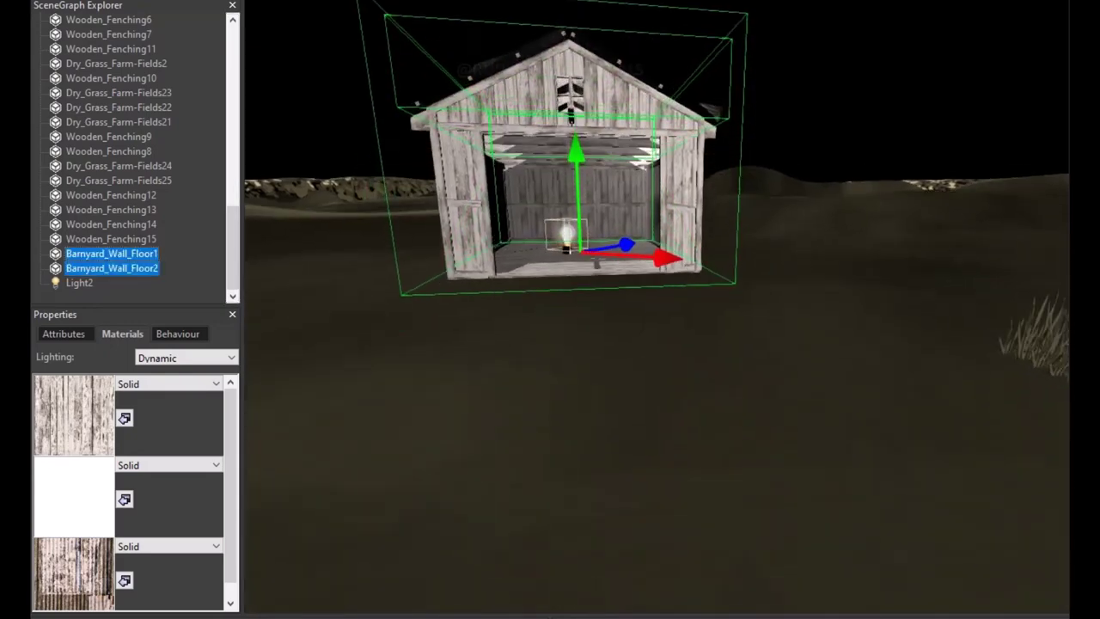
left_click(112, 268)
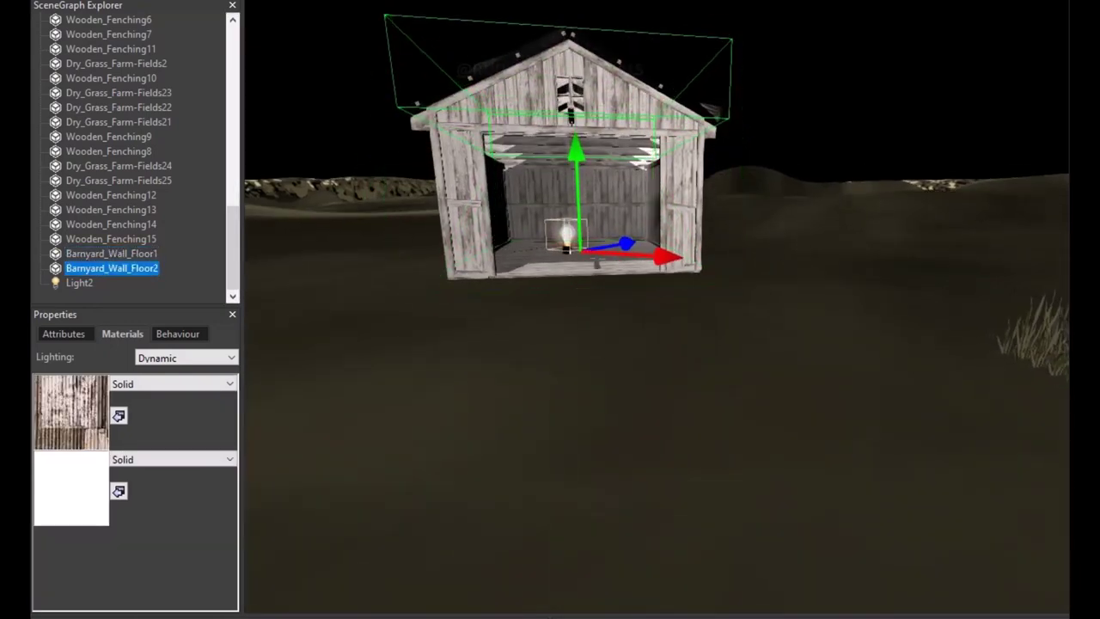
left_click(111, 253)
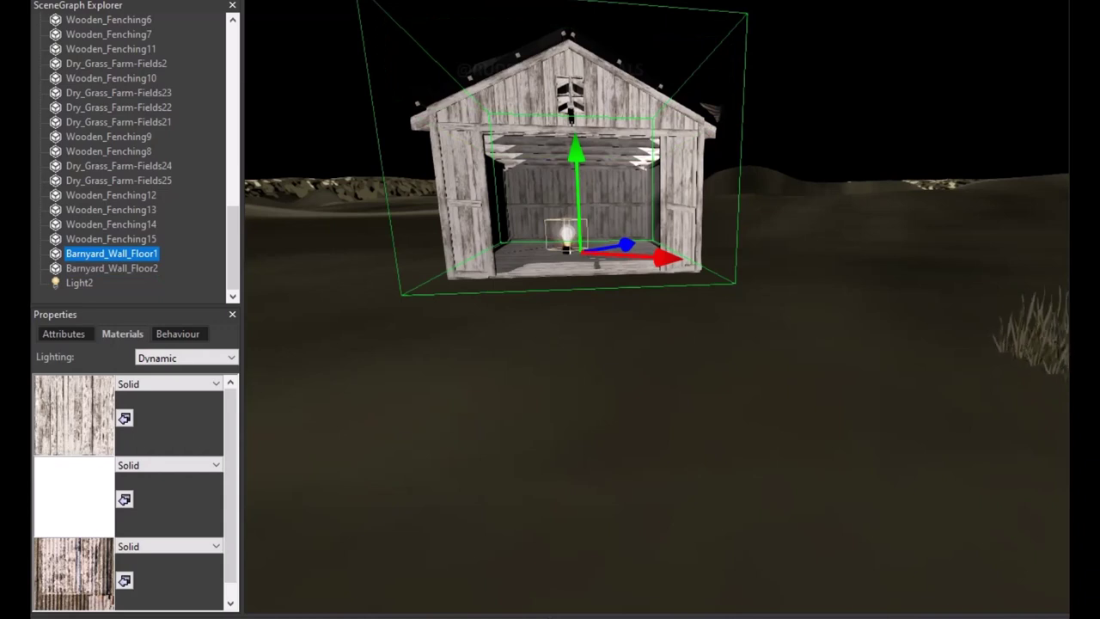
left_click(111, 268)
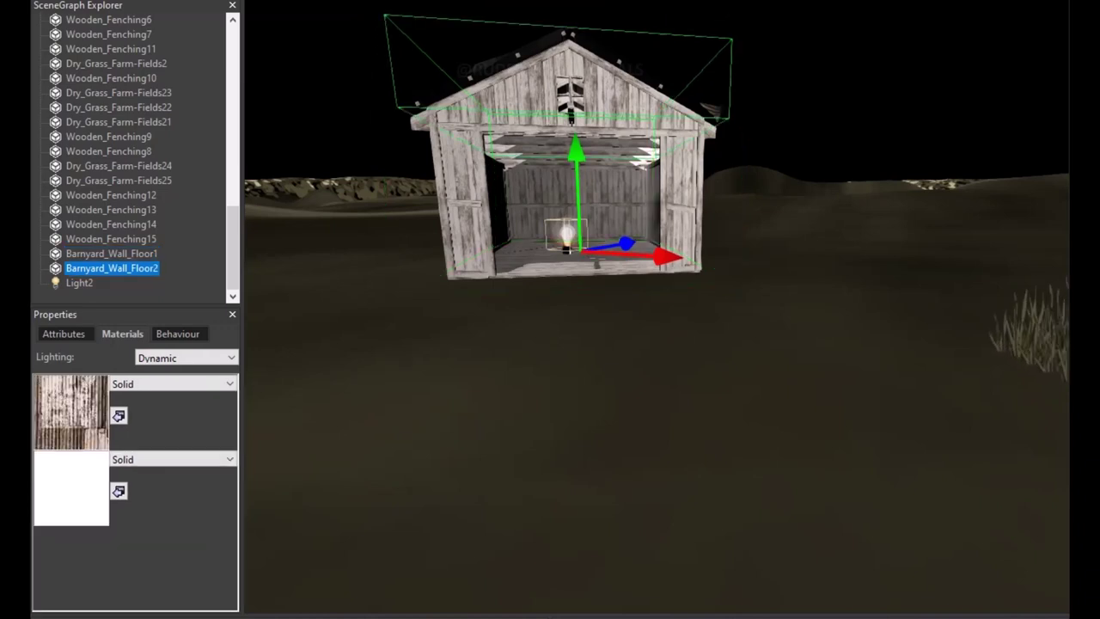
key("F2")
type("Barnyard_Roof")
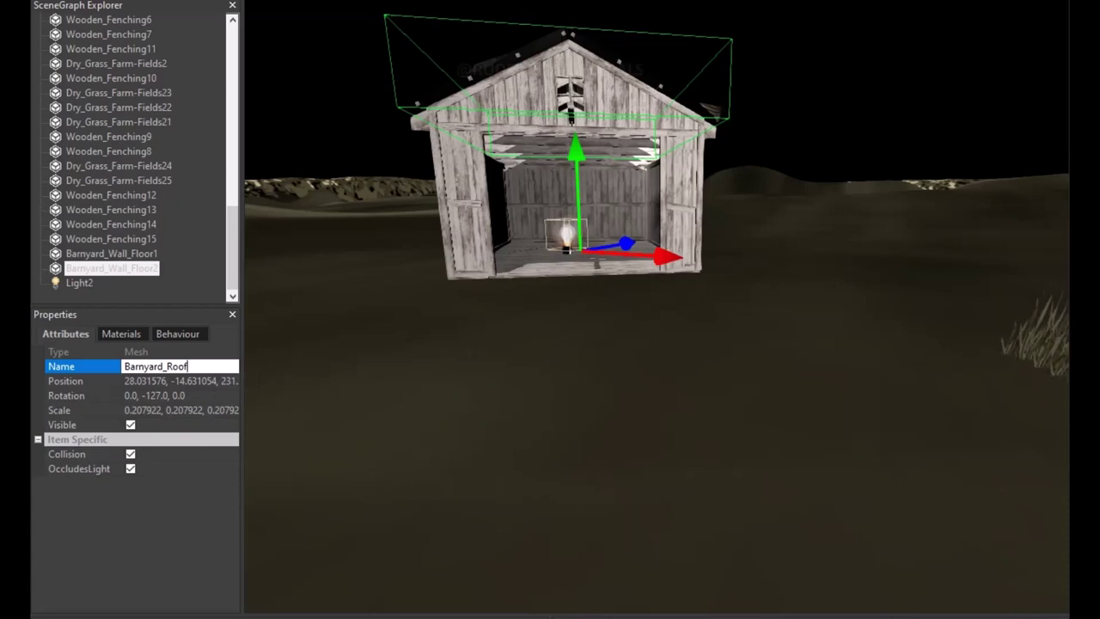
key("Return")
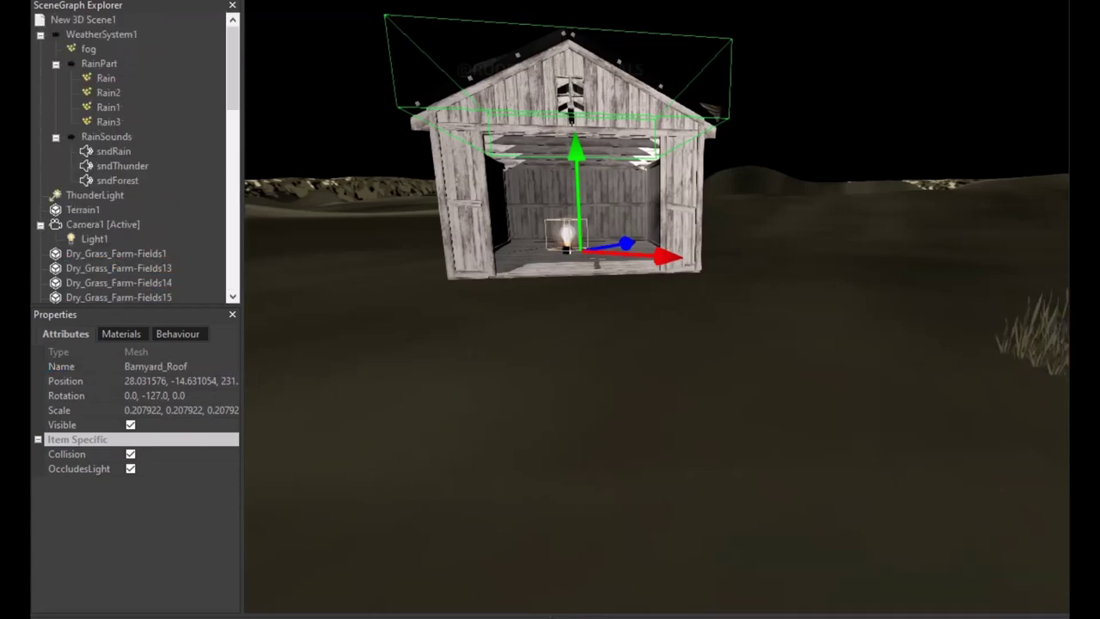
key("F5")
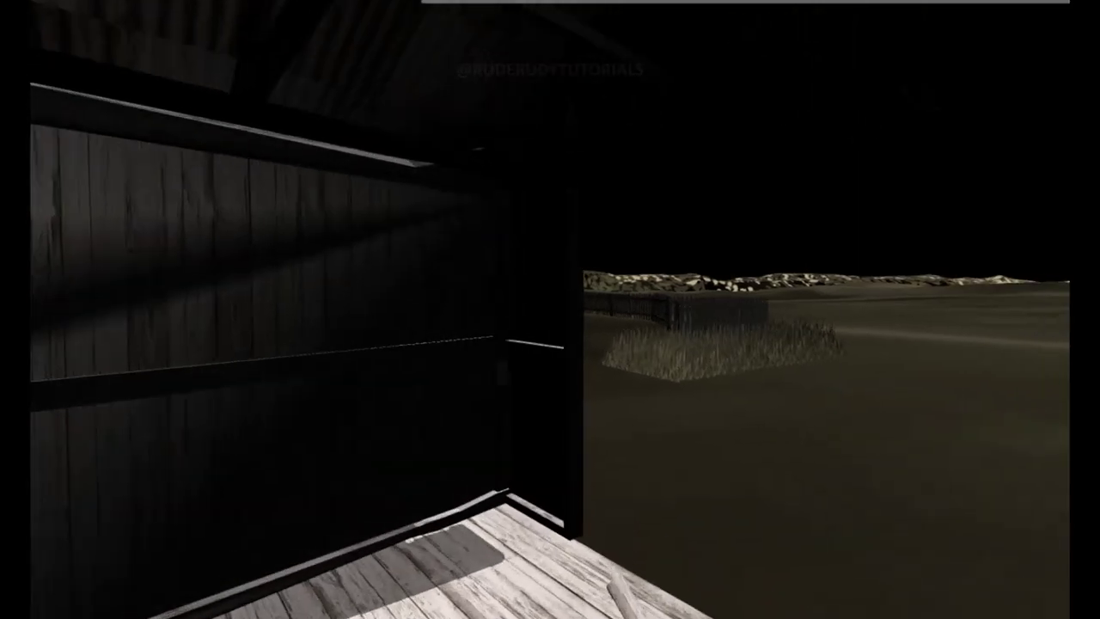
Close the running preview and return to the scene editor.
key("Escape")
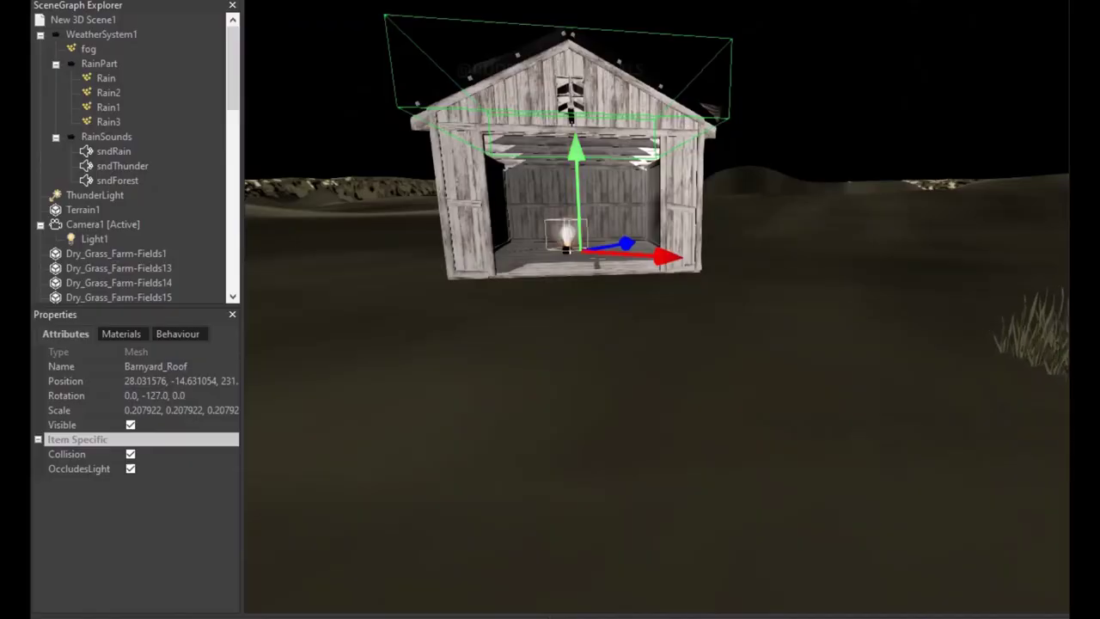
Try raising the barn roof and undo it, then start moving Light2 toward the barn doorway.
left_click_drag(575, 198, 575, 174)
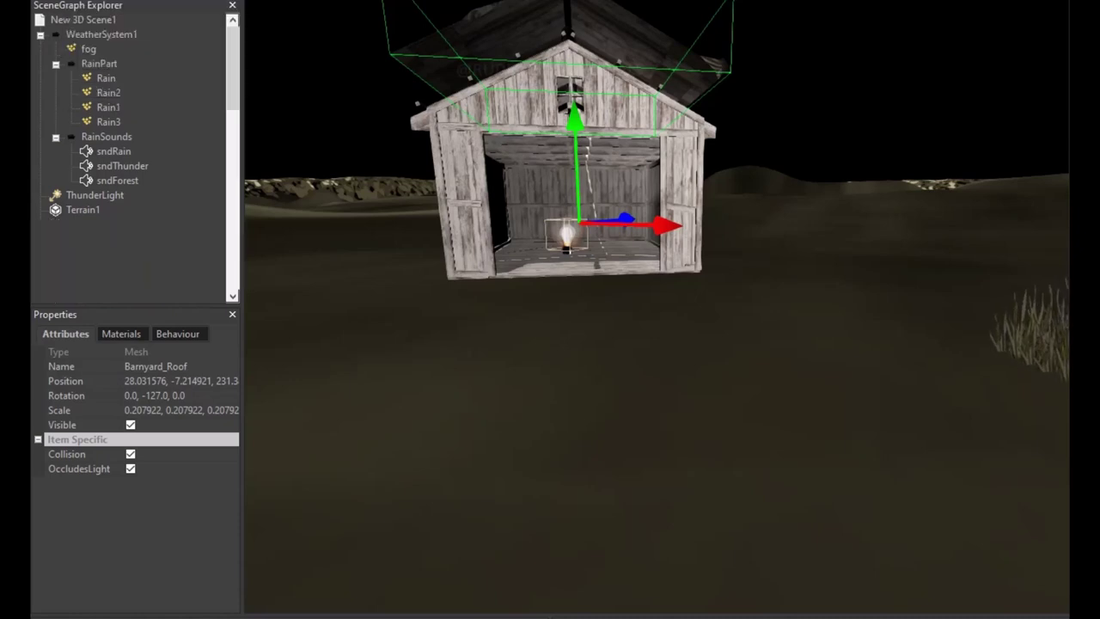
key("ctrl+z")
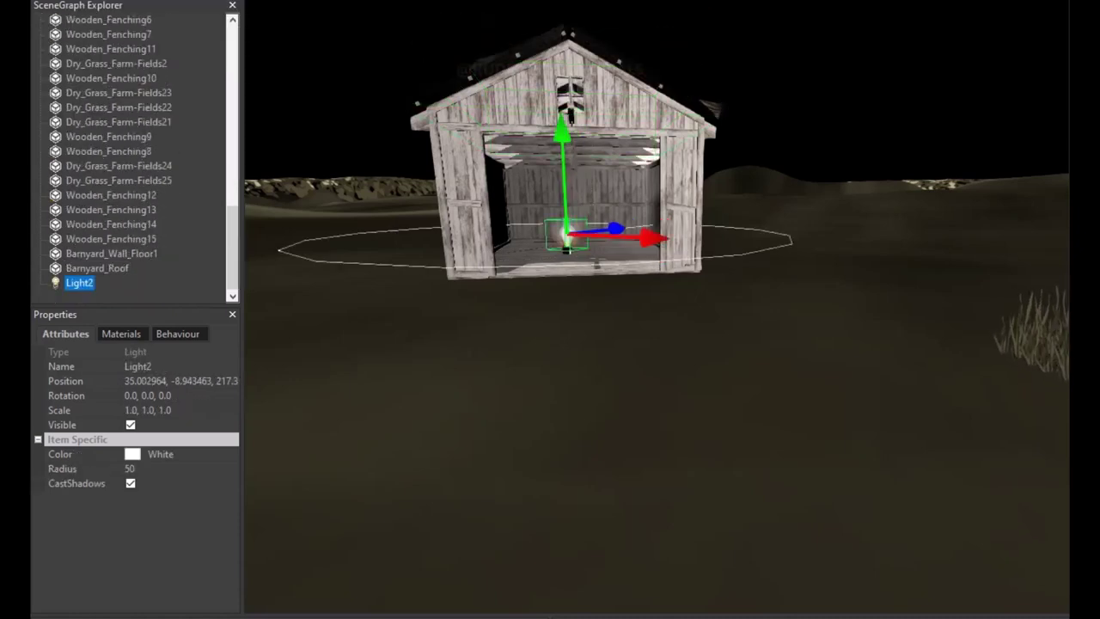
left_click_drag(564, 171, 560, 106)
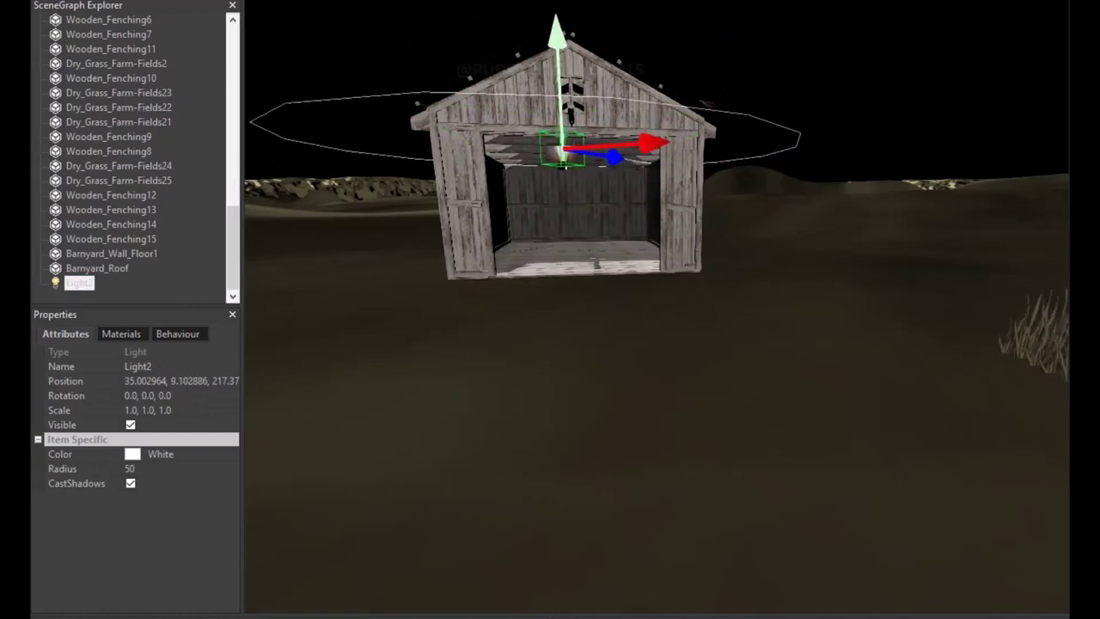
key("f")
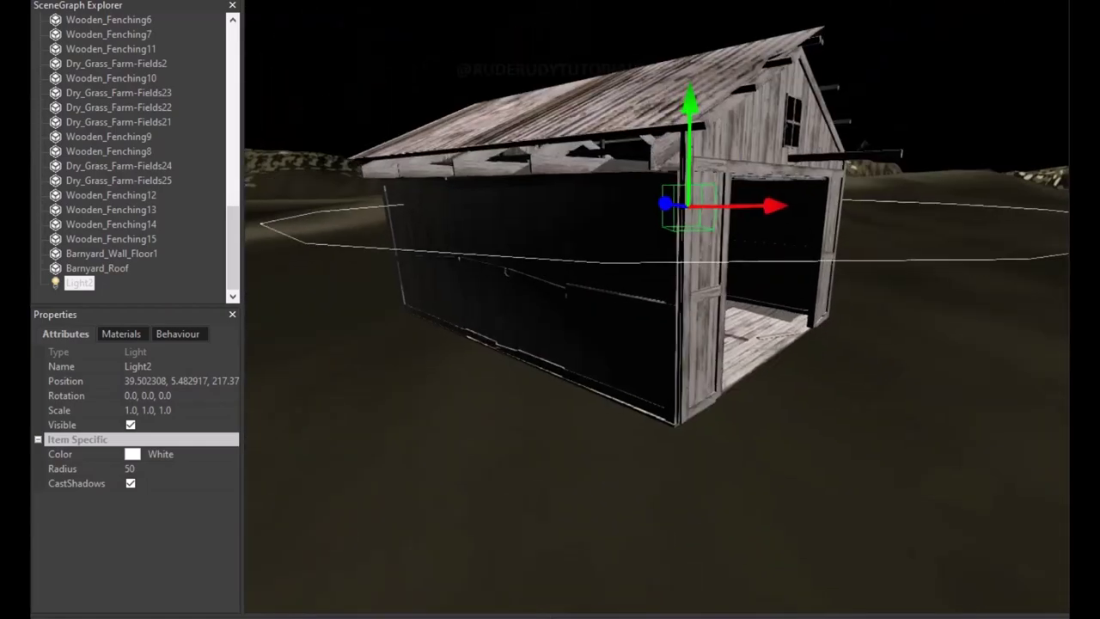
left_click_drag(661, 218, 737, 216)
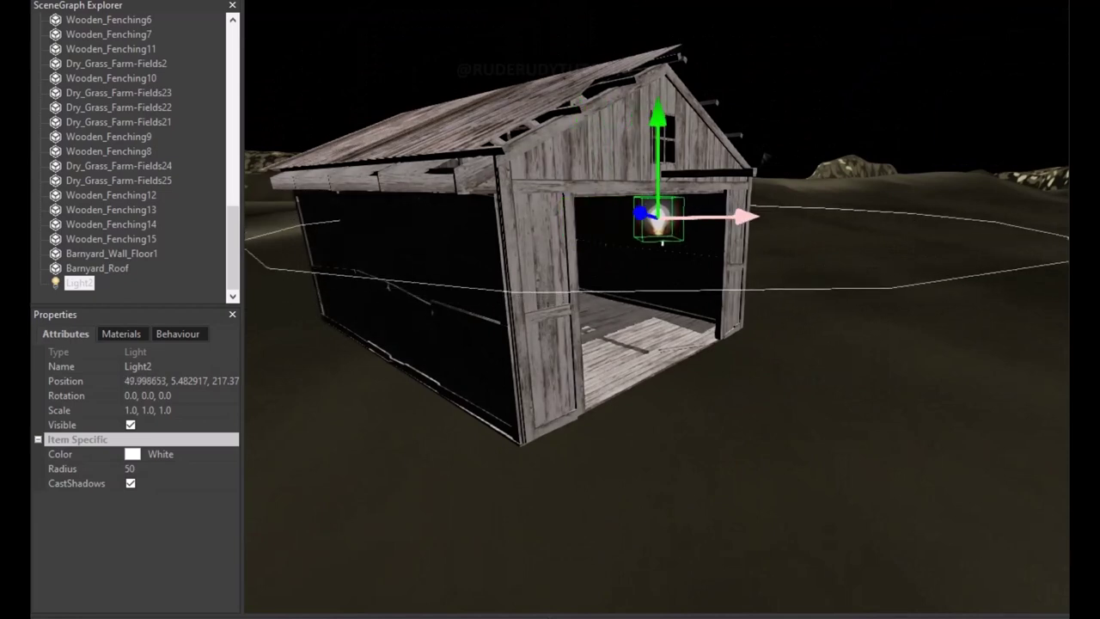
left_click_drag(696, 247, 791, 288)
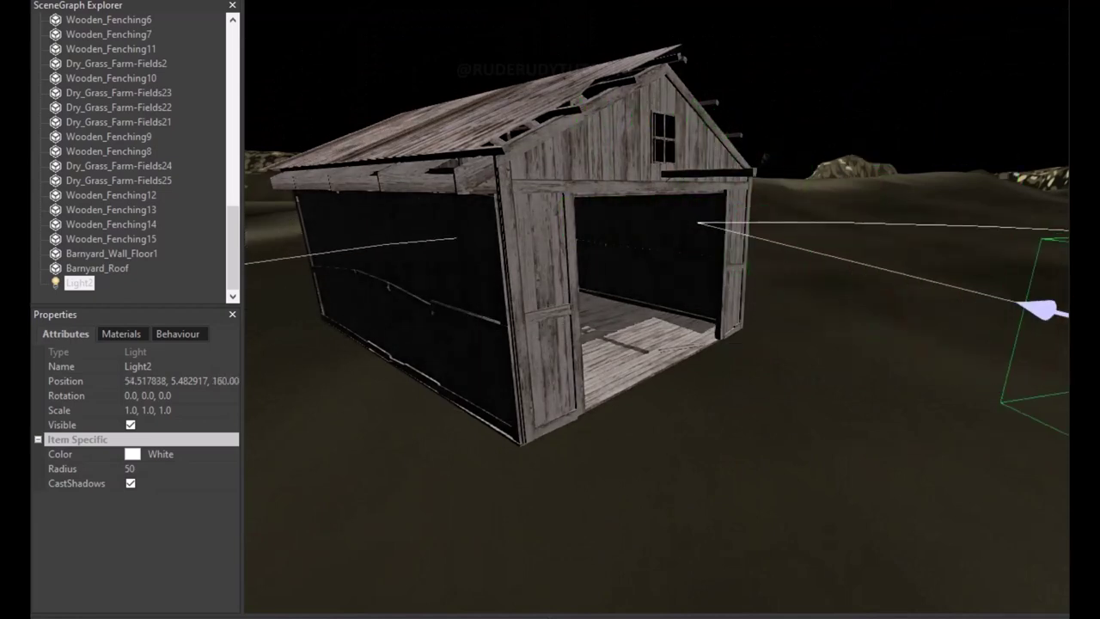
mouse_move(1044, 310)
left_mouse_down()
mouse_move(688, 219)
mouse_move(627, 222)
left_mouse_up()
Position Light2 high inside the barn under the rafters, lighting the wooden floor.
right_click_drag(656, 309, 602, 309)
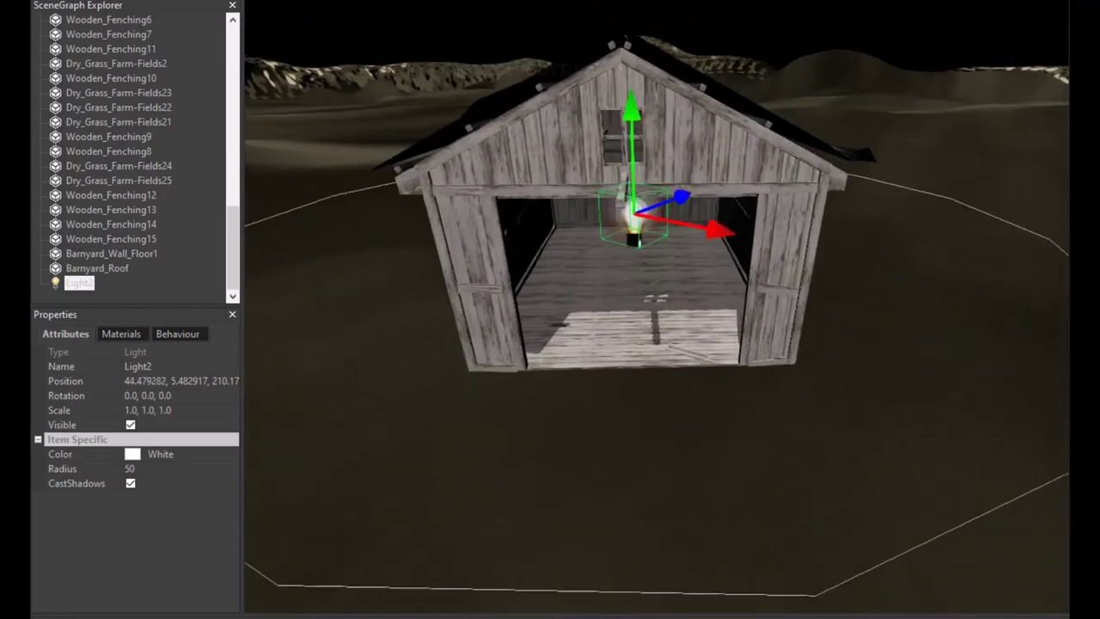
mouse_move(678, 223)
left_mouse_down()
mouse_move(614, 209)
mouse_move(674, 164)
left_mouse_up()
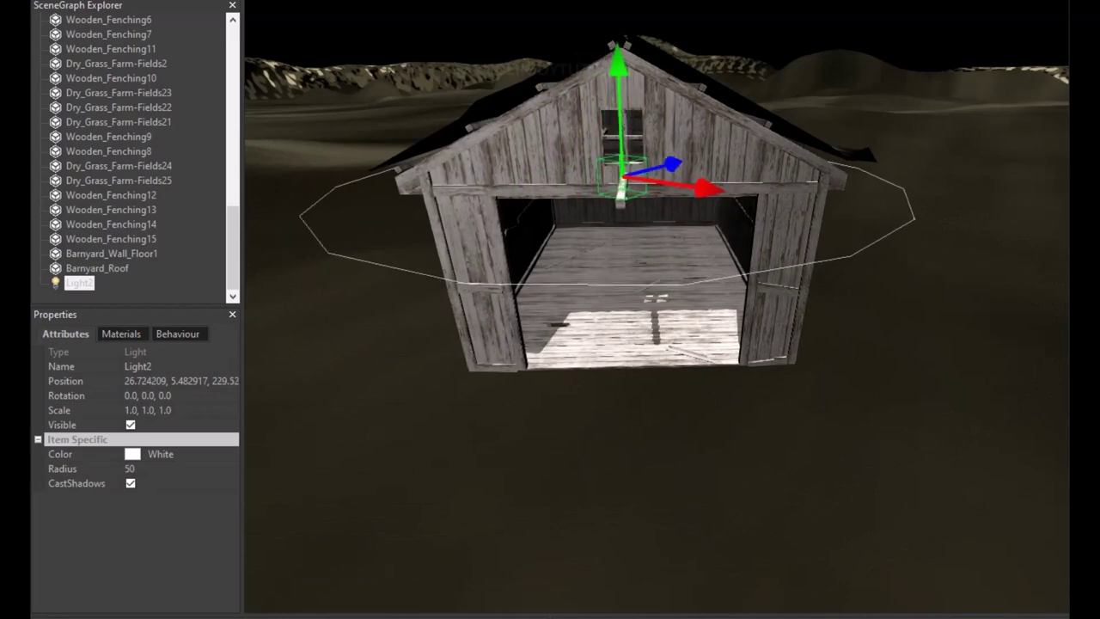
right_click_drag(601, 310, 739, 309)
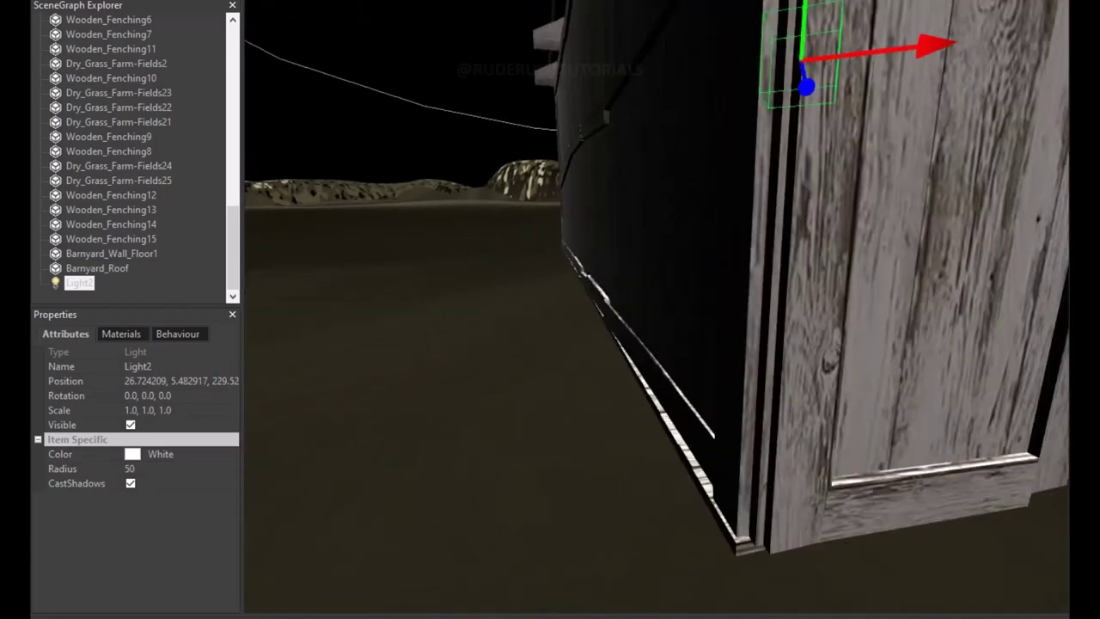
mouse_move(653, 309)
right_mouse_down()
mouse_move(705, 292)
mouse_move(636, 301)
right_mouse_up()
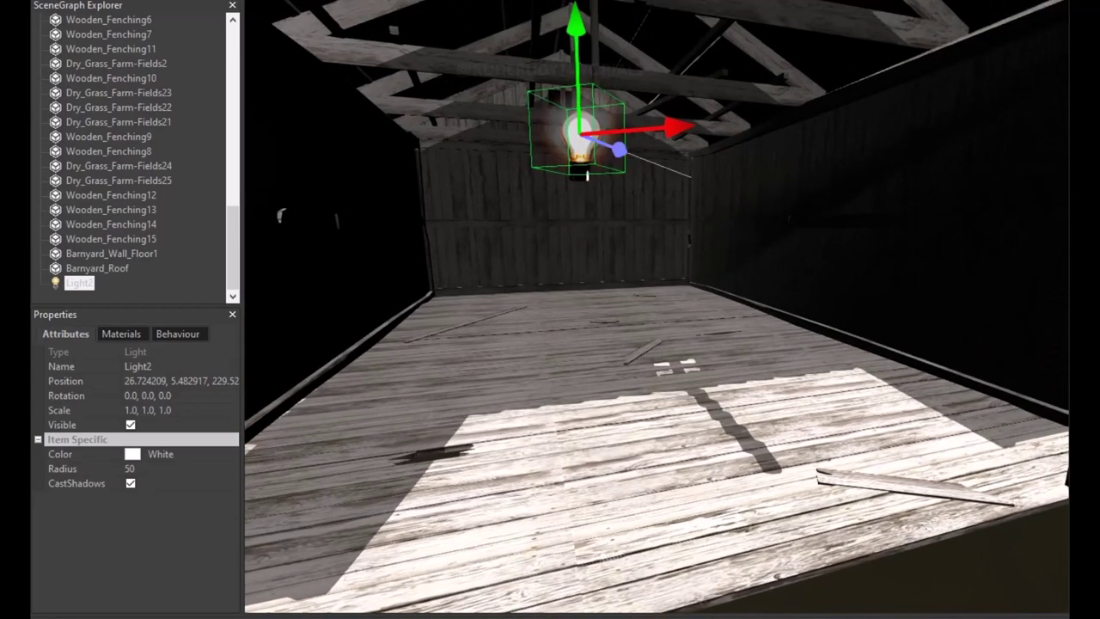
mouse_move(576, 94)
left_mouse_down()
mouse_move(574, 0)
mouse_move(581, 206)
left_mouse_up()
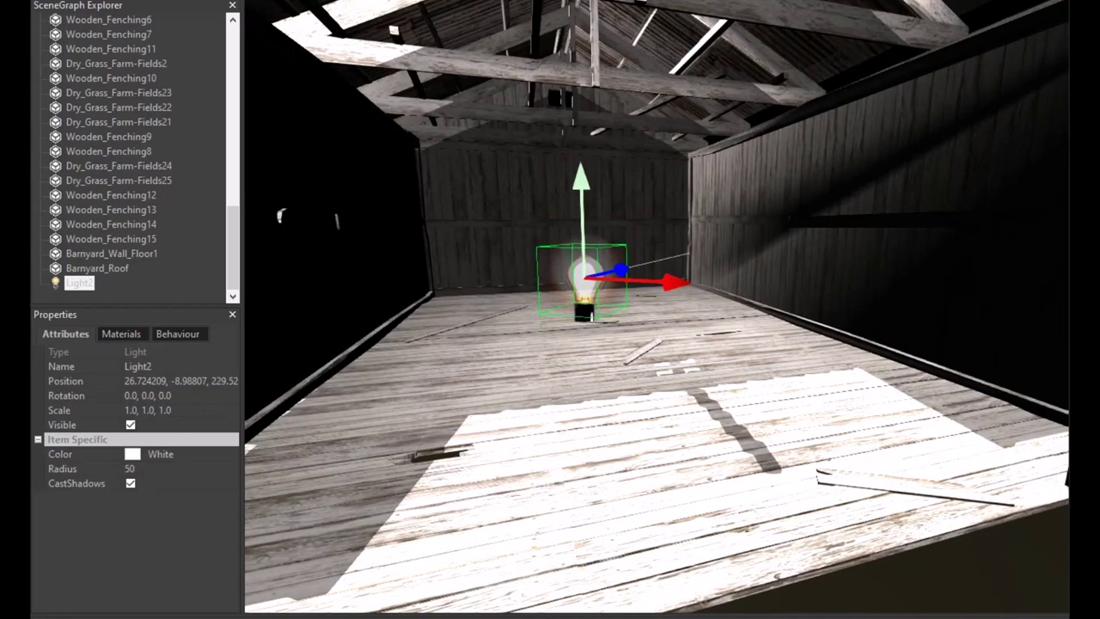
left_click_drag(590, 316, 590, 297)
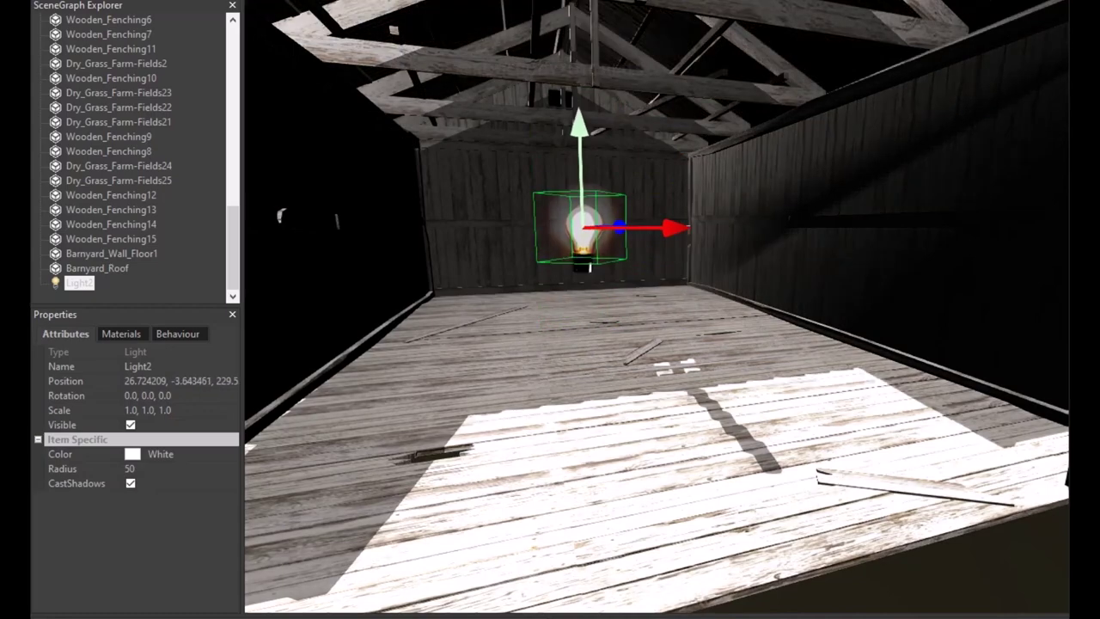
left_click_drag(666, 272, 720, 273)
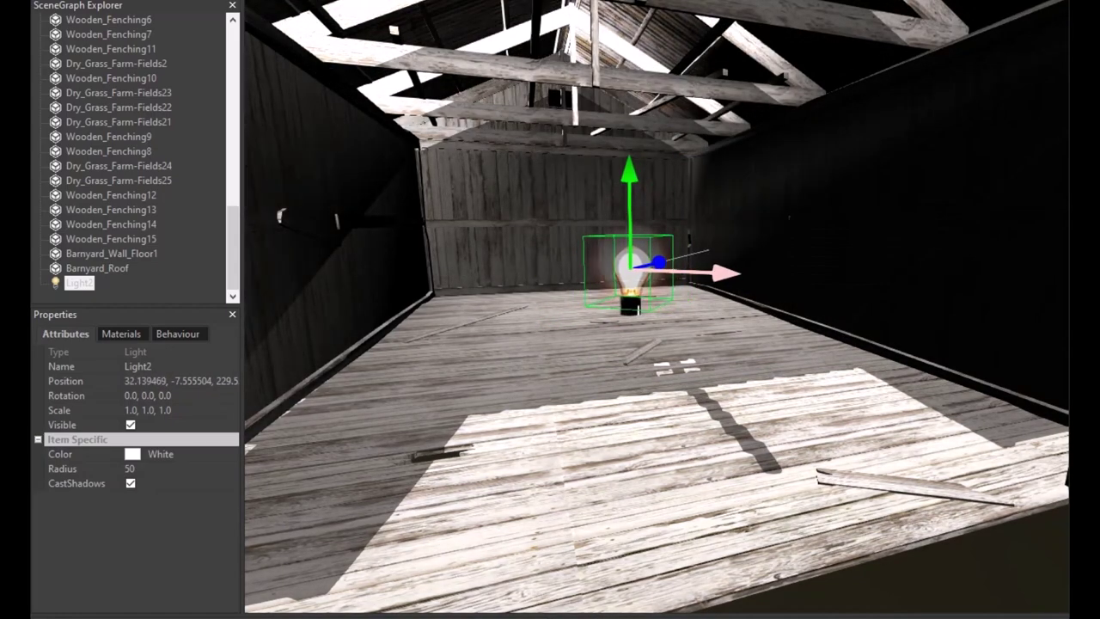
left_click_drag(722, 273, 727, 273)
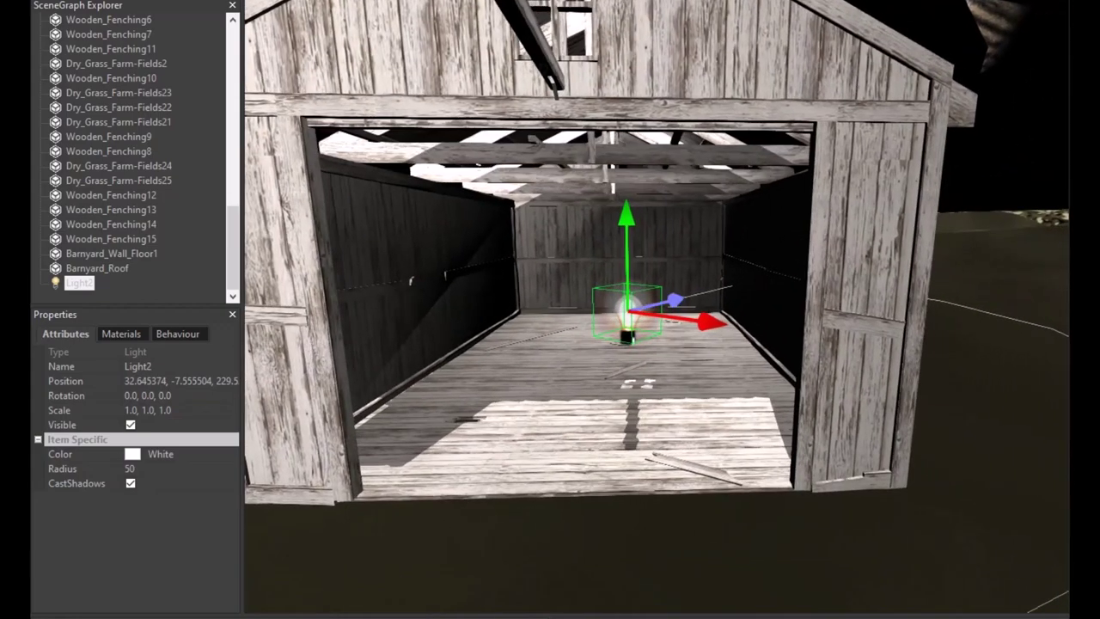
left_click_drag(673, 299, 653, 305)
left_click_drag(599, 257, 599, 189)
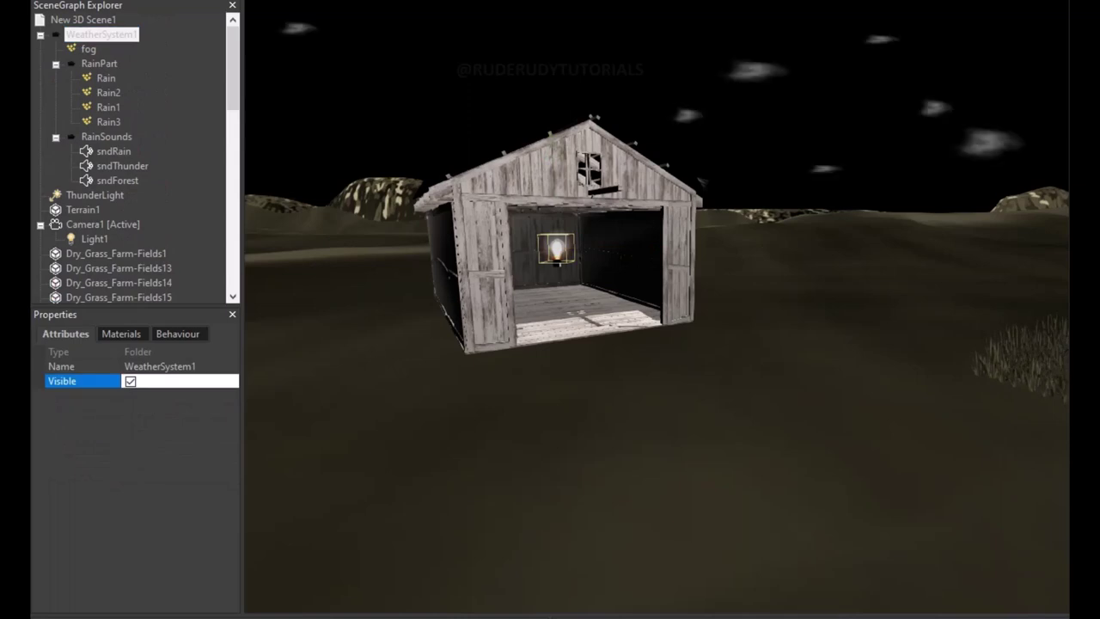
Turn on fog for New 3D Scene1, giving black fog at density 0.007.
left_click(83, 19)
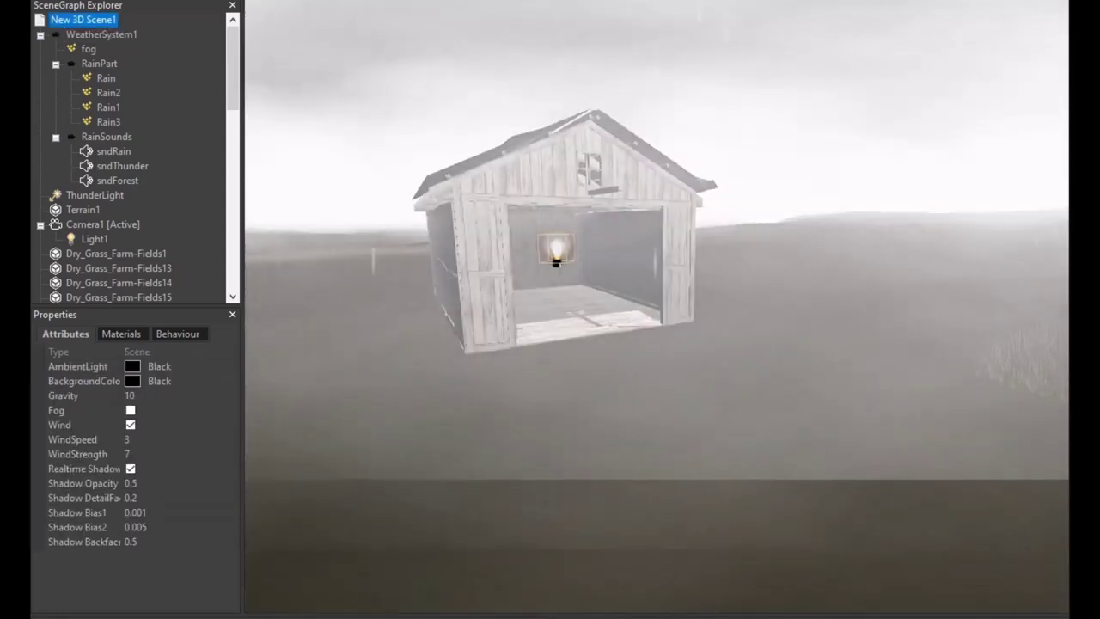
left_click(129, 410)
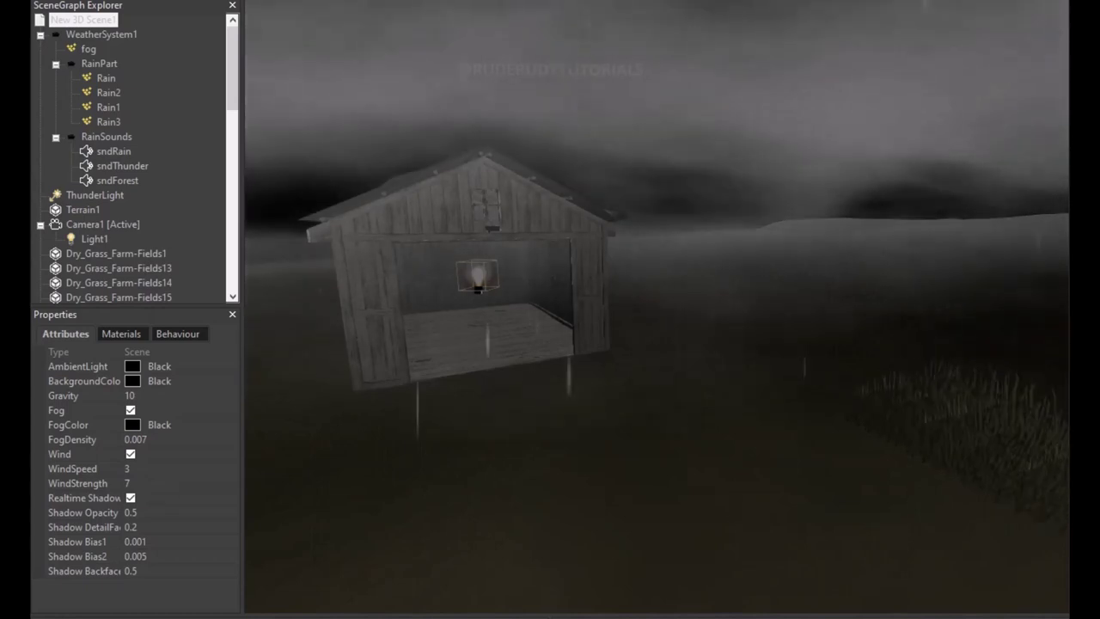
Select Camera1 and enable inclination on its collision behaviour.
left_click(102, 224)
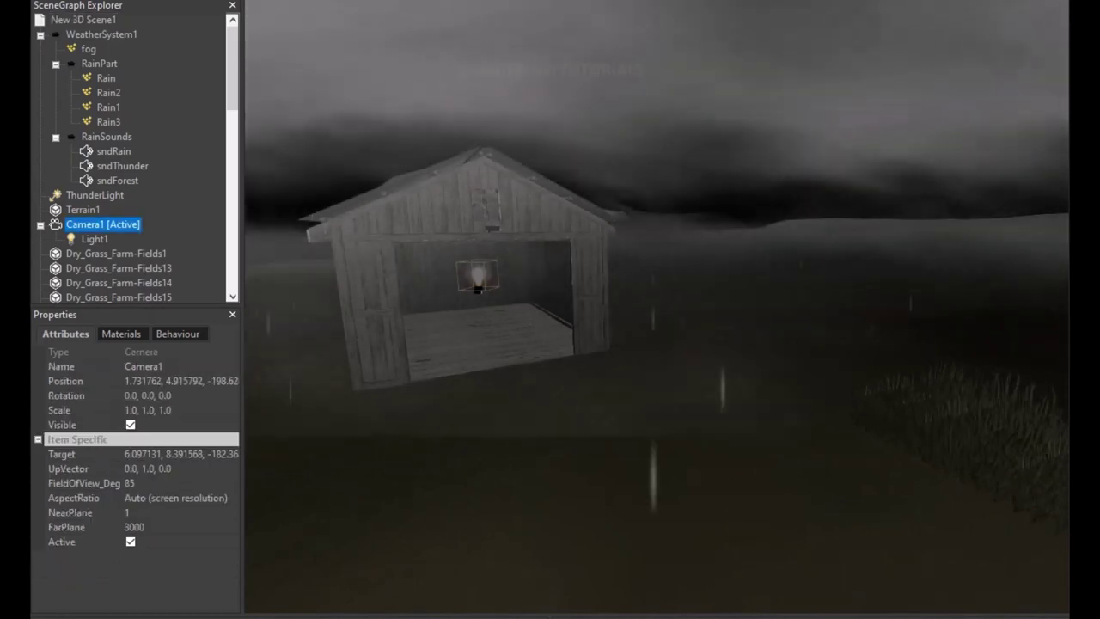
left_click(120, 334)
left_click(179, 333)
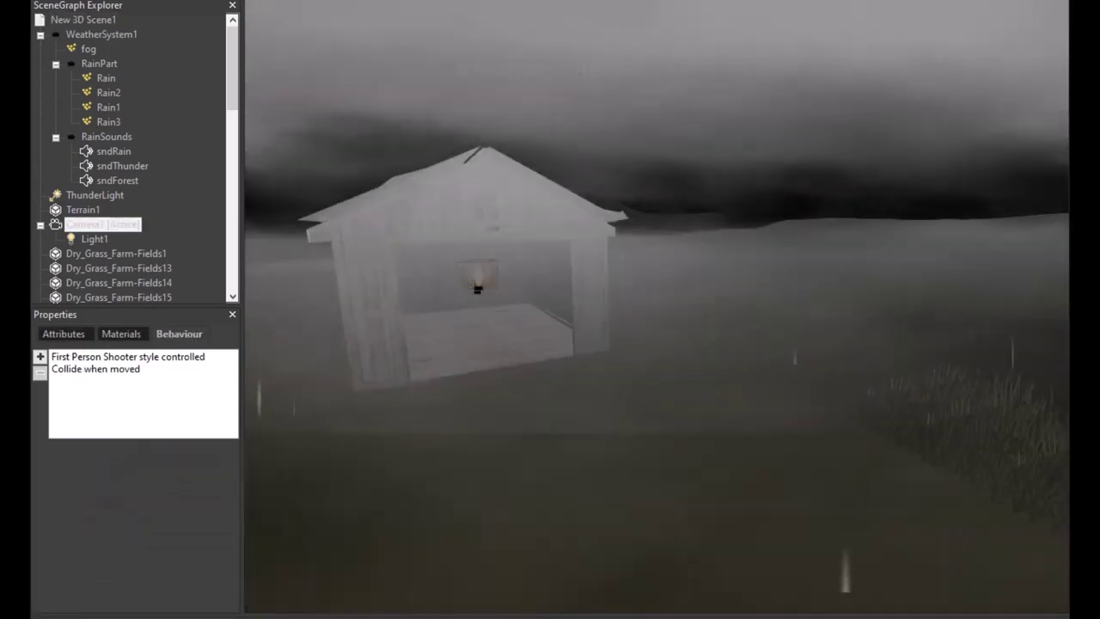
left_click(127, 356)
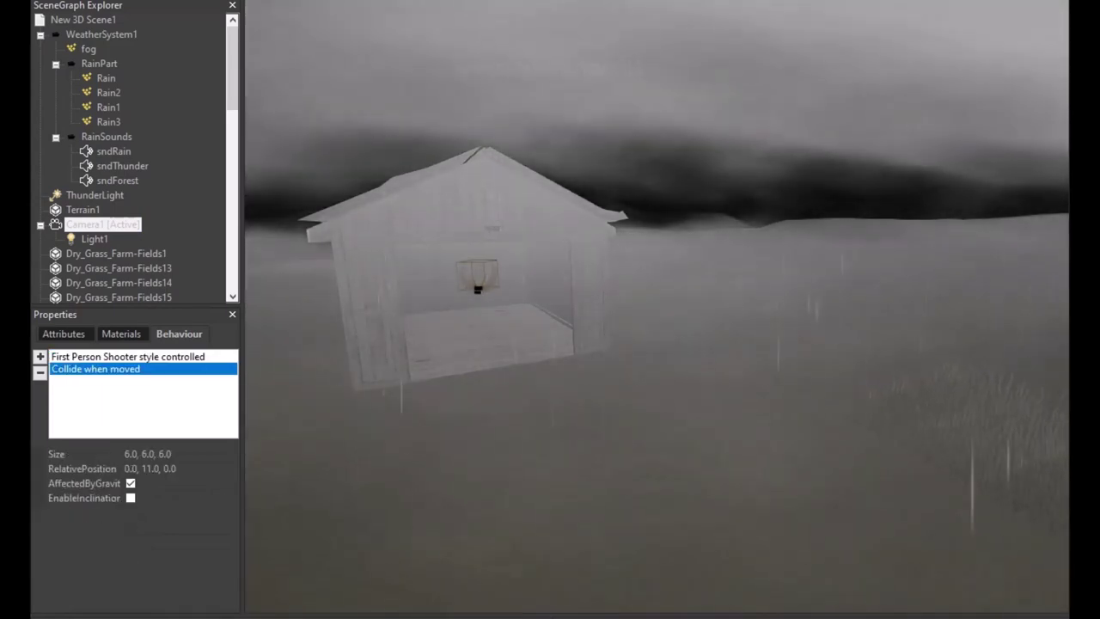
left_click(131, 497)
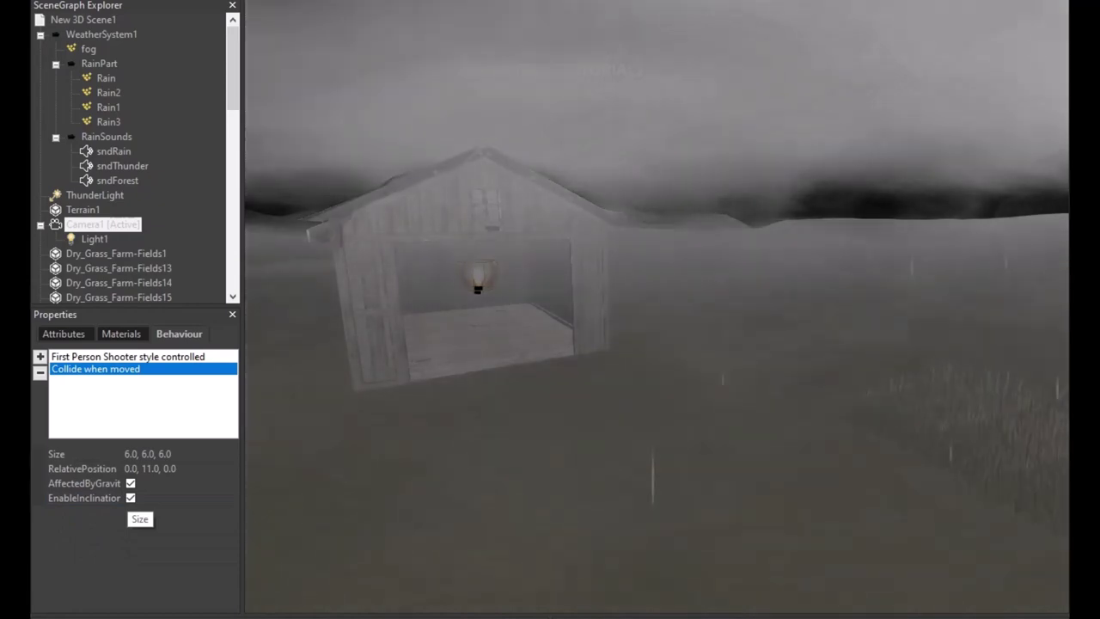
Turn on SmoothMoving with MsToSlowDown 12 for the first-person control, then test-walk the scene.
left_click(128, 355)
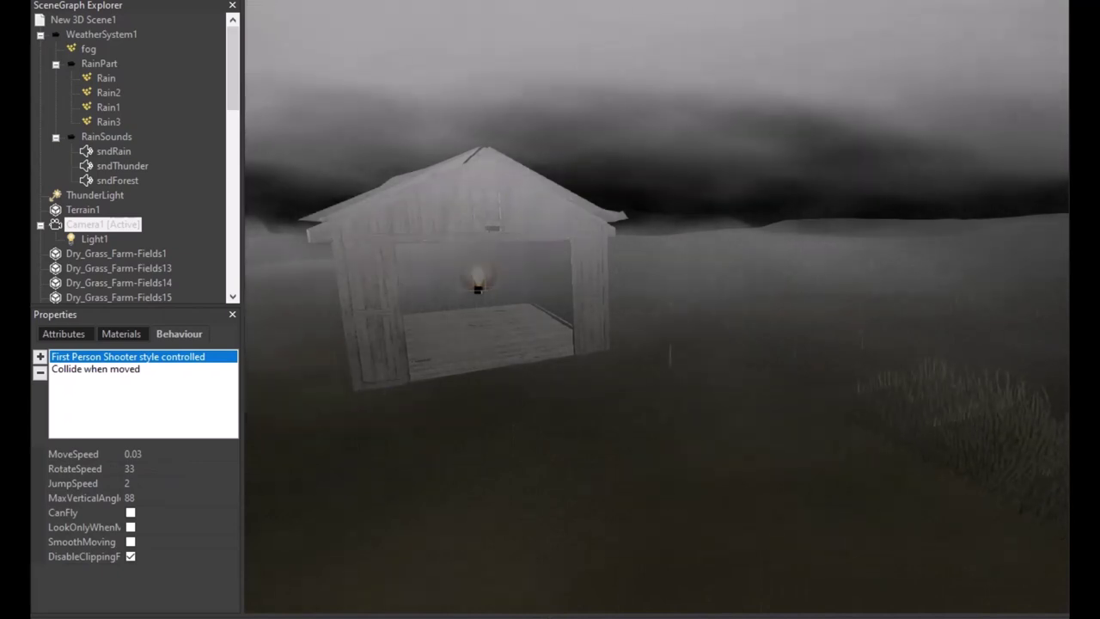
left_click(130, 541)
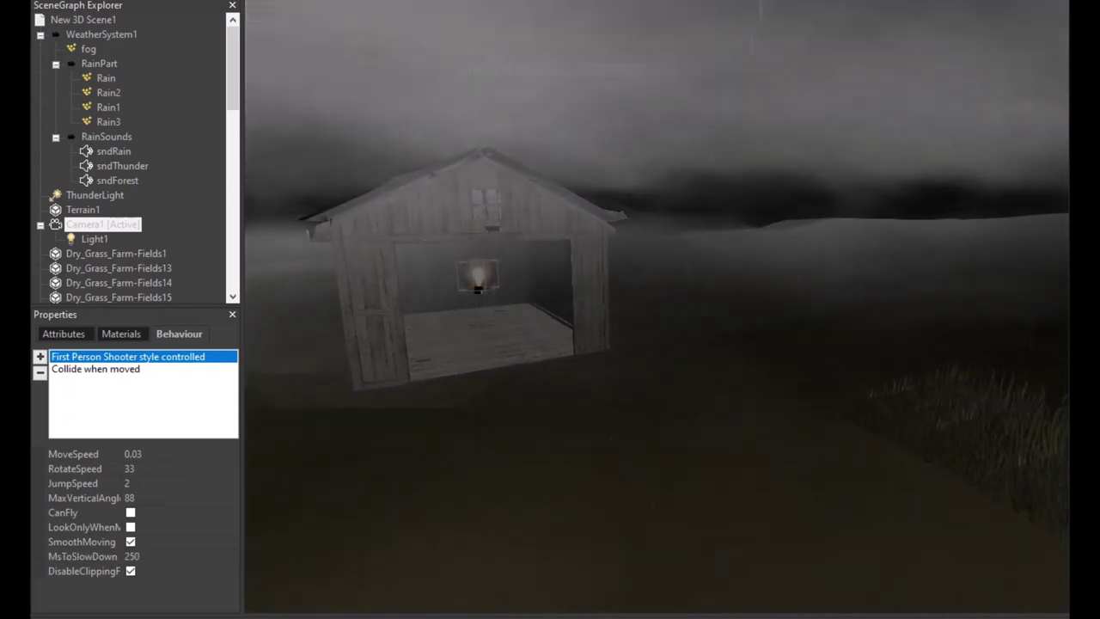
left_click(131, 556)
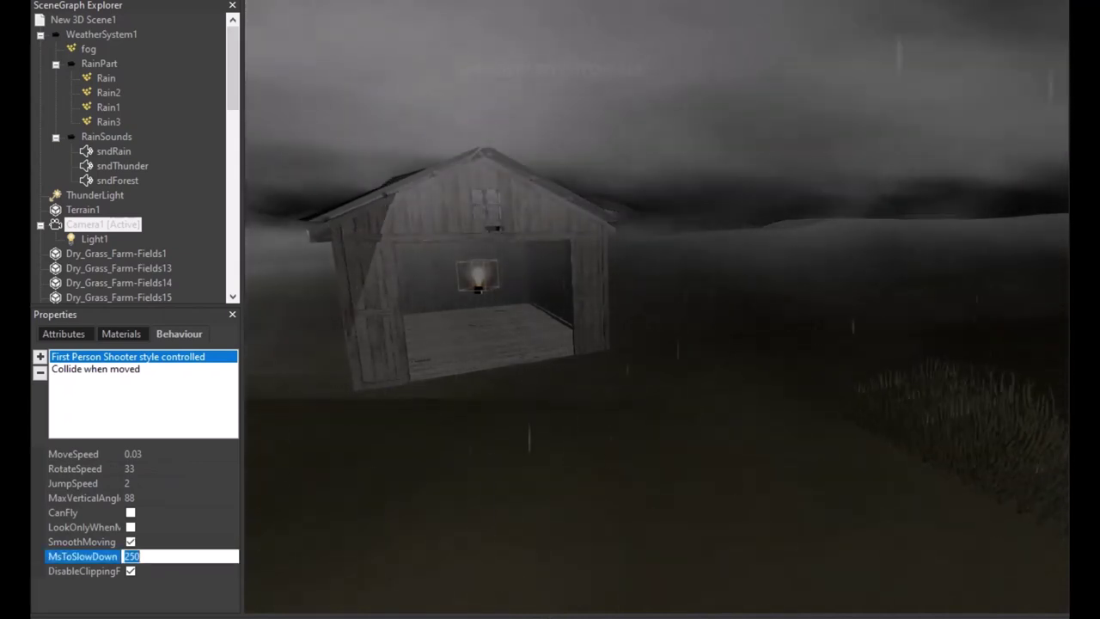
type("12")
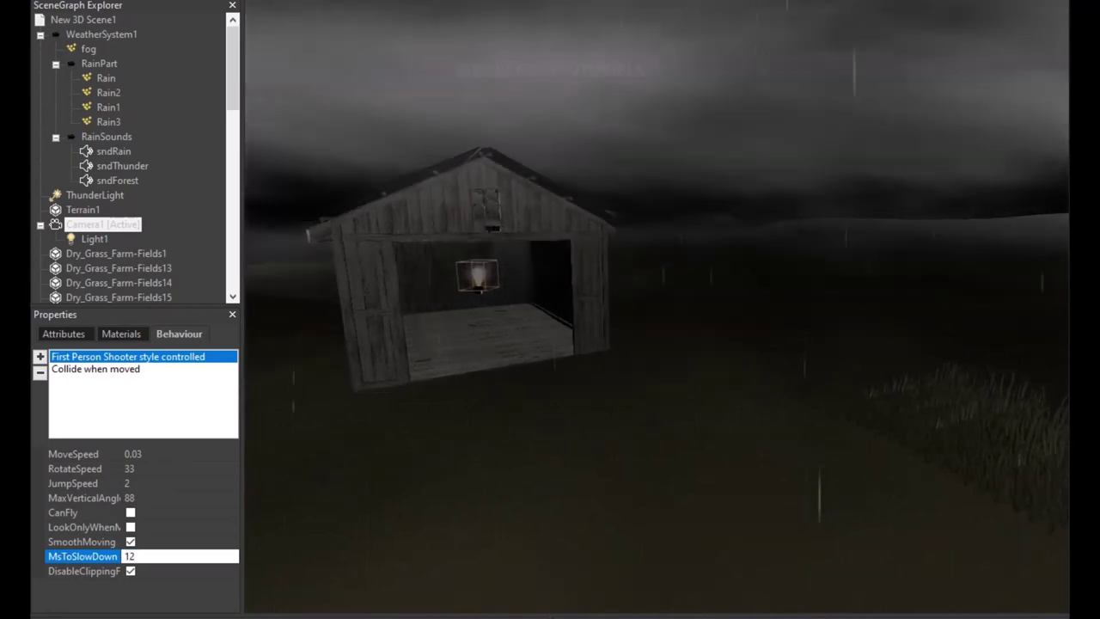
key("F5")
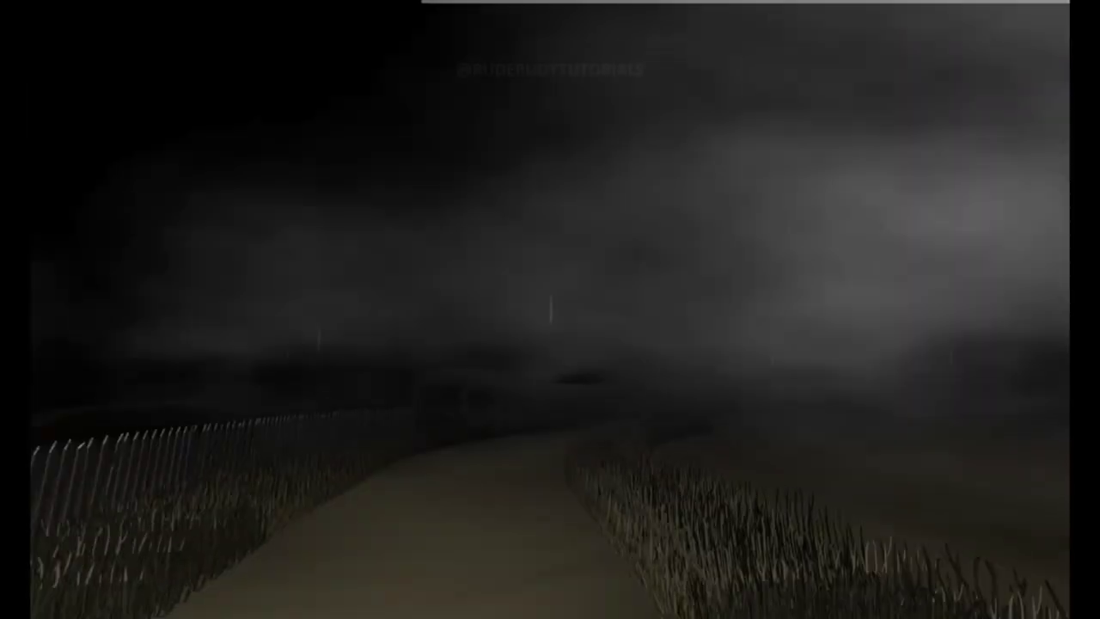
key("Up")
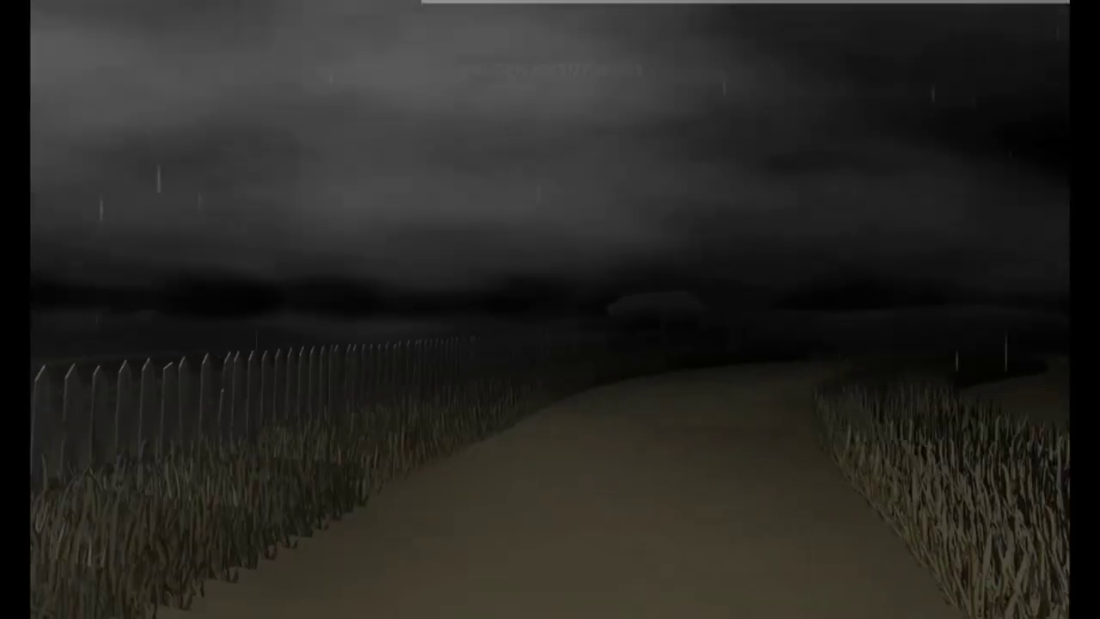
End the test run and view ThunderLight's attributes: white, position 0.0, 120.0, 0.0, casting shadows.
key("Escape")
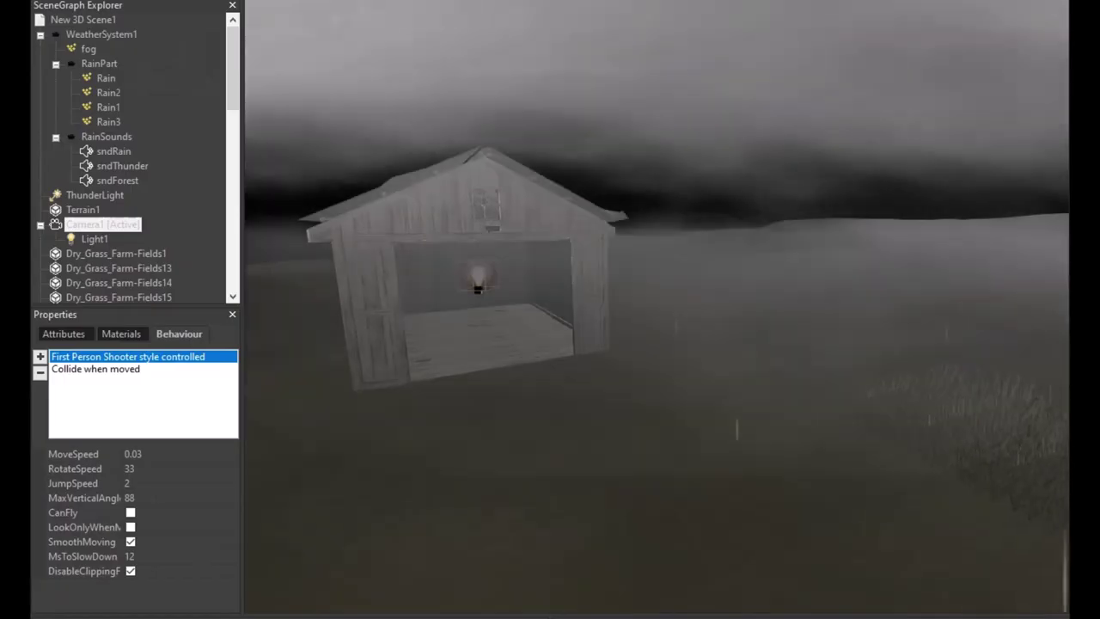
left_click(94, 195)
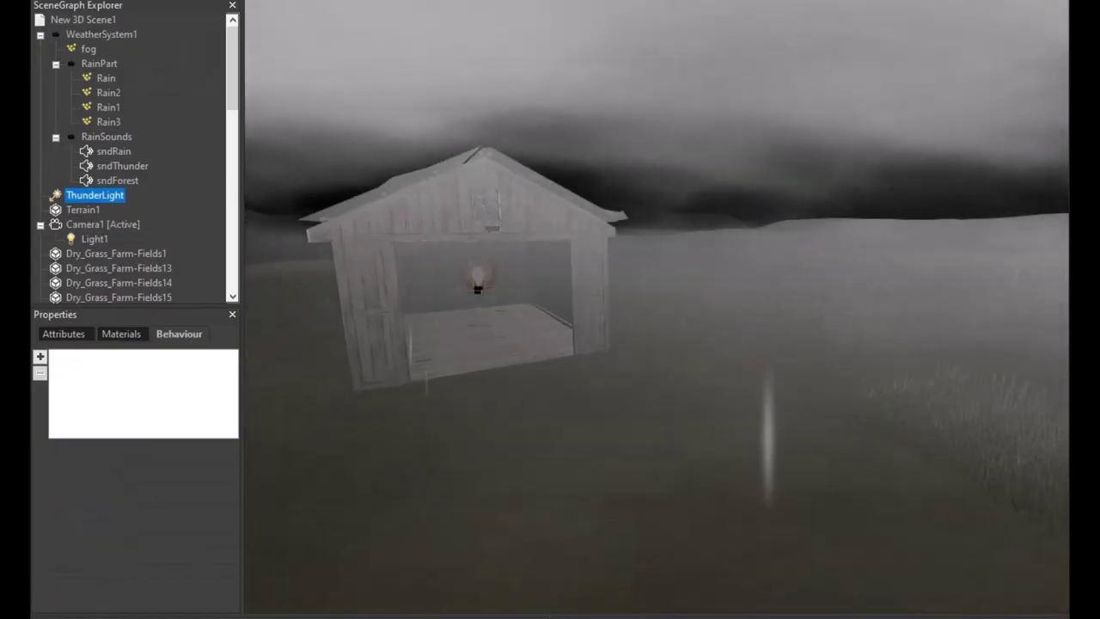
left_click(63, 333)
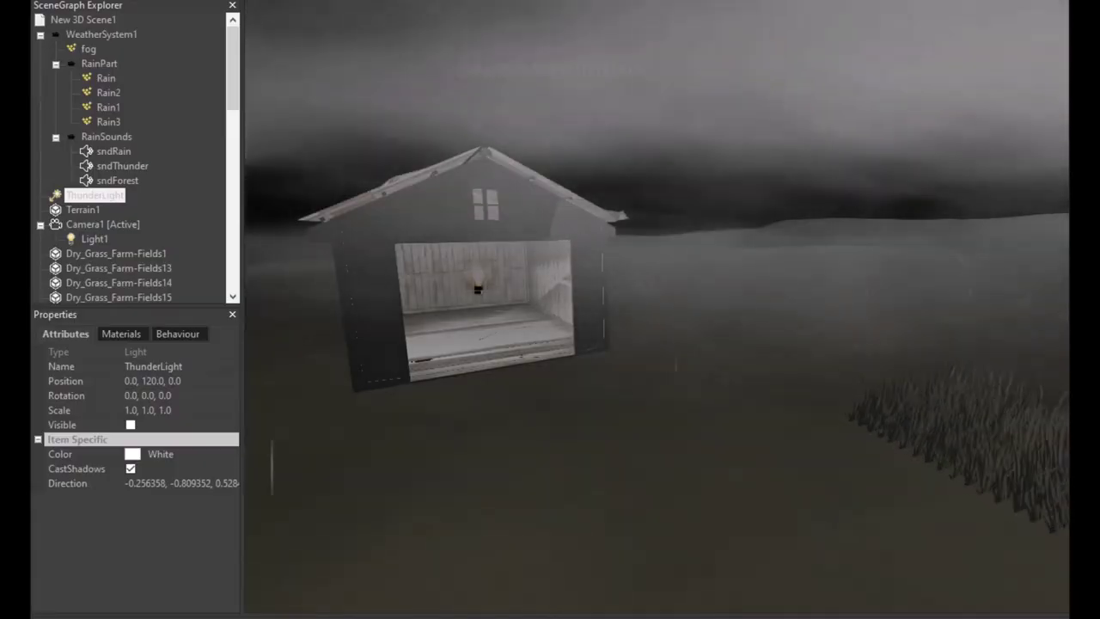
scroll(129, 155, "down", 10)
Set Light2's radius to 20 and nudge it toward the barn front.
key("f")
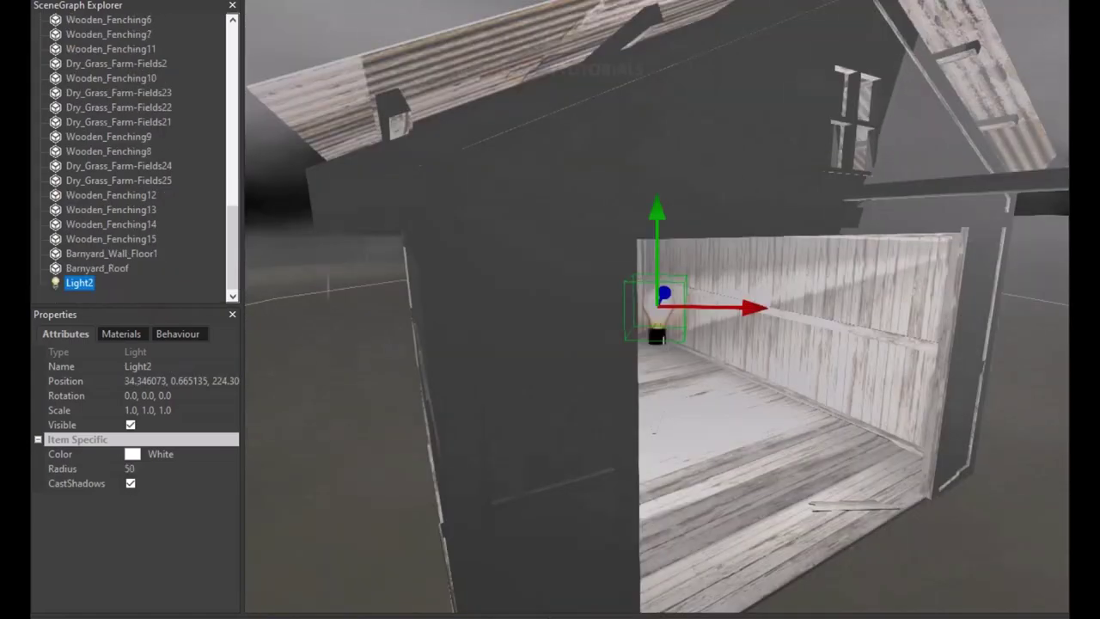
scroll(657, 309, "down", 3)
type("20")
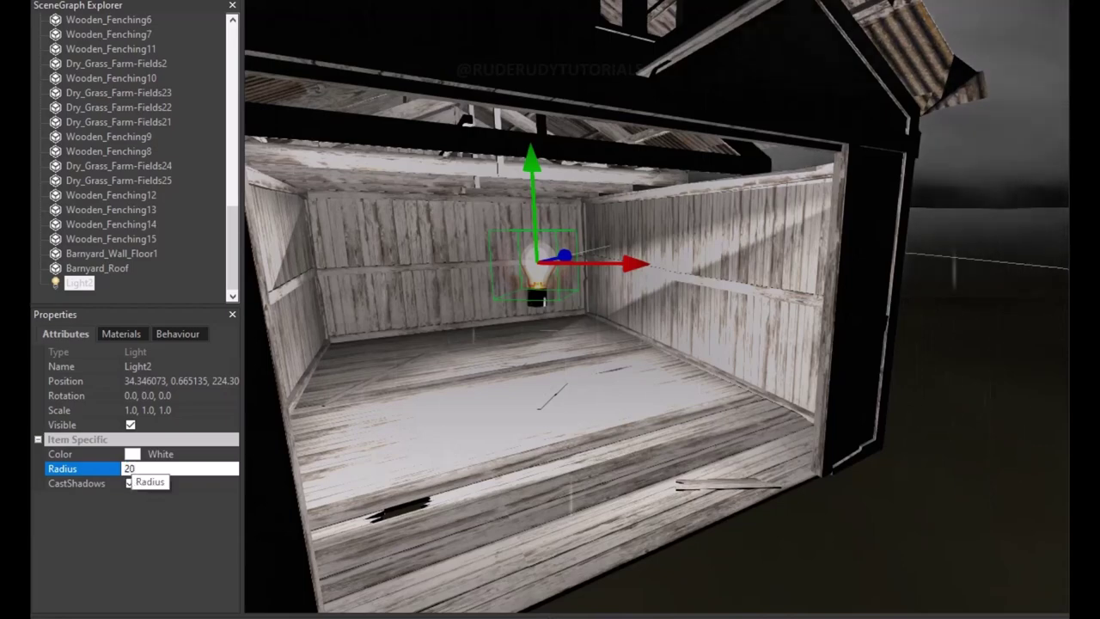
key("Return")
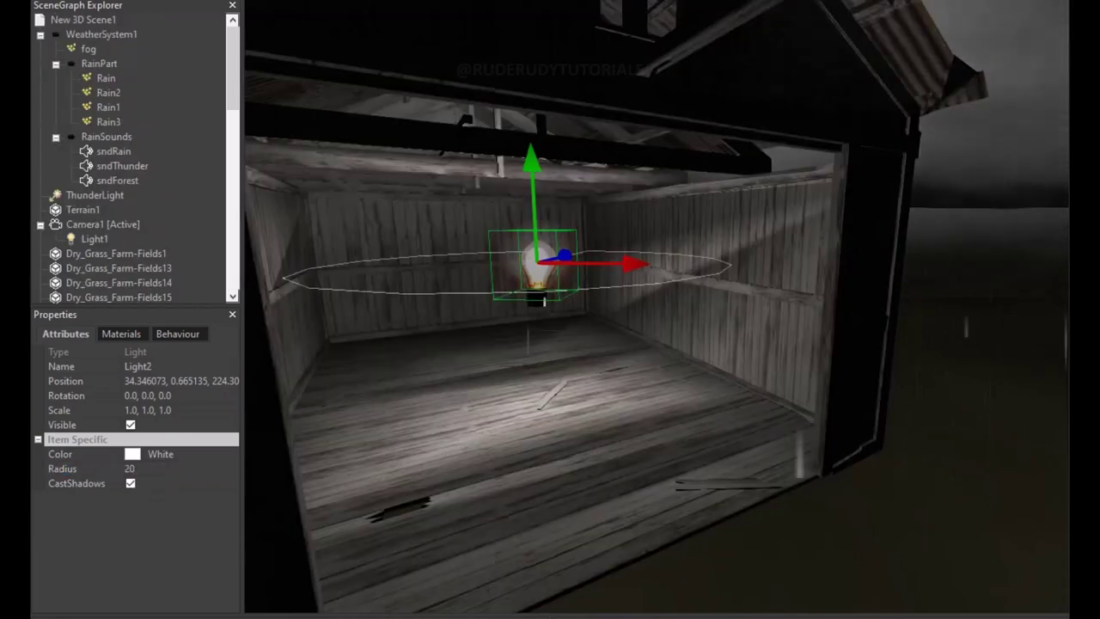
key("Left")
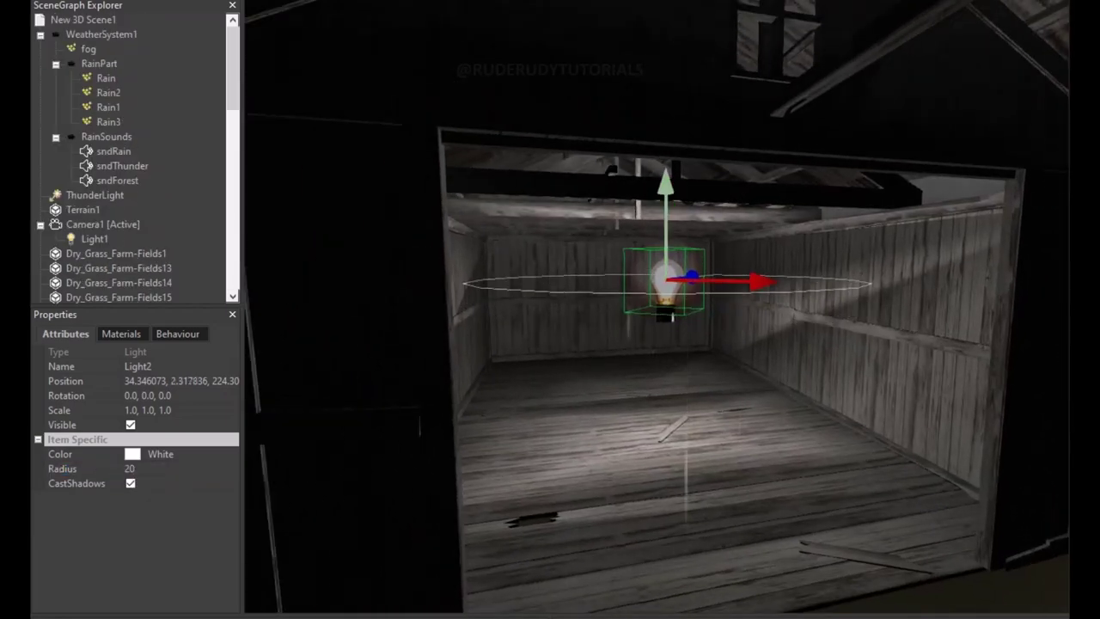
left_click_drag(665, 219, 666, 228)
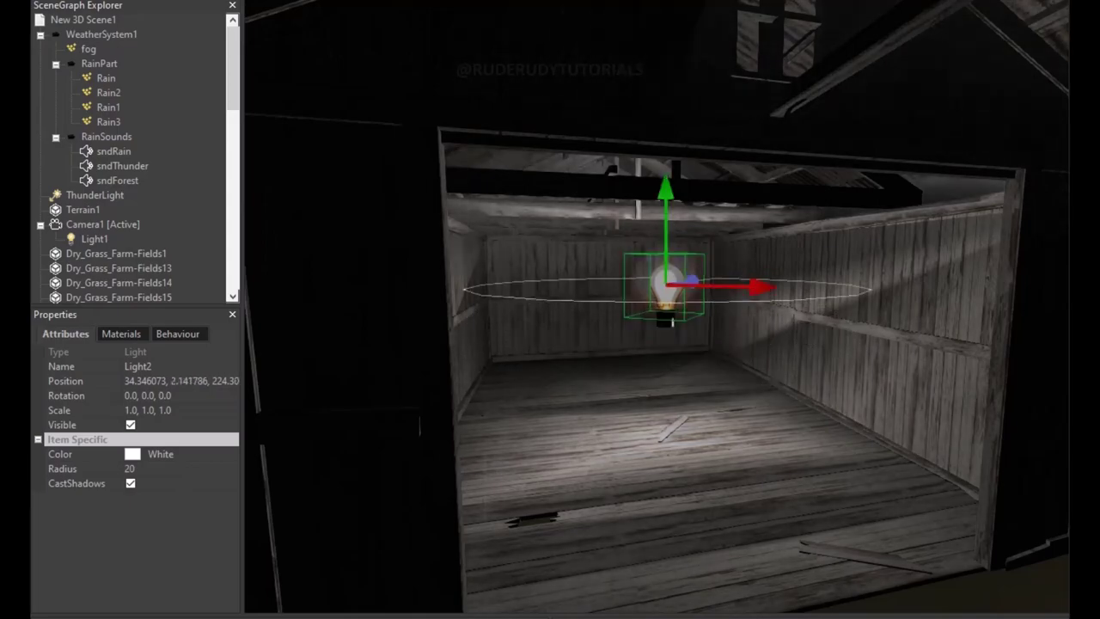
left_click_drag(672, 320, 524, 375)
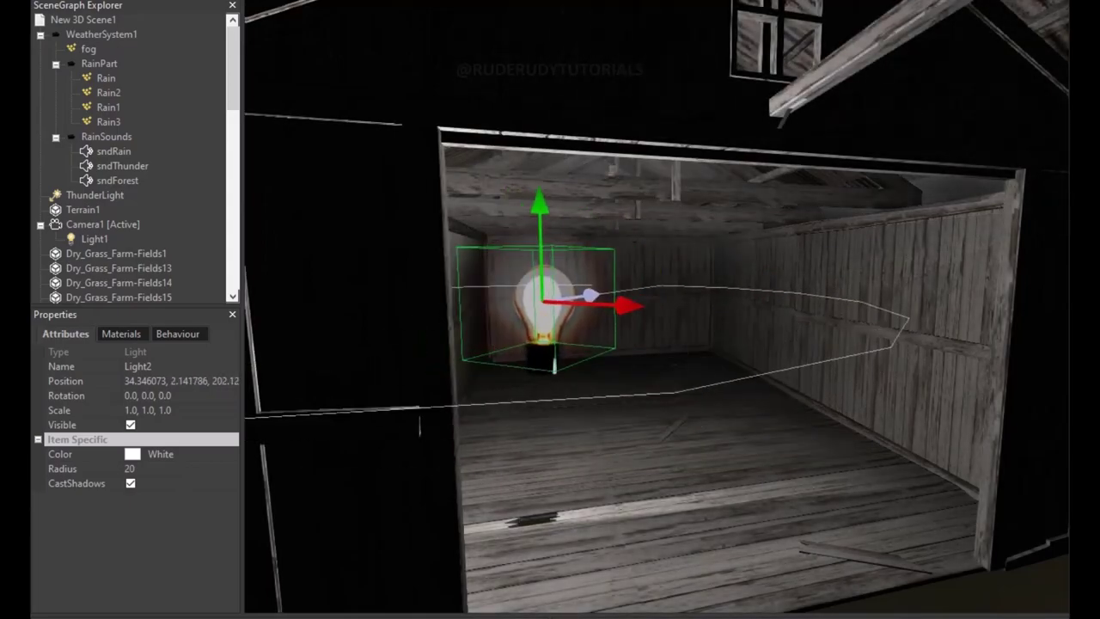
Raise Light2 under the roof beams, to about X 49.04, Y 6.37, Z 210.53.
key("Up")
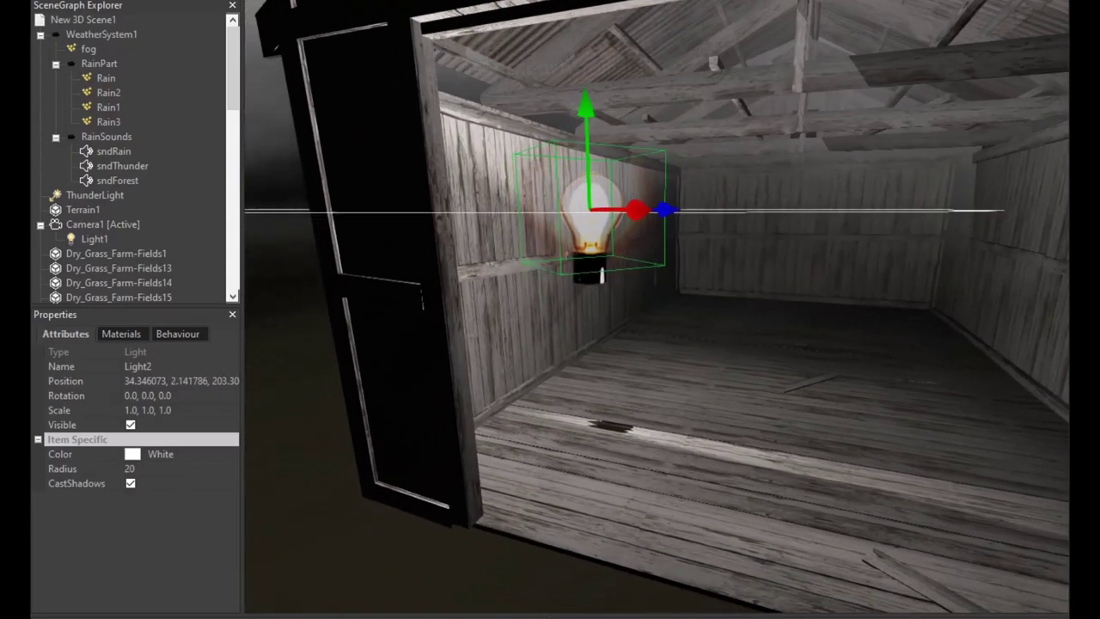
key("Right")
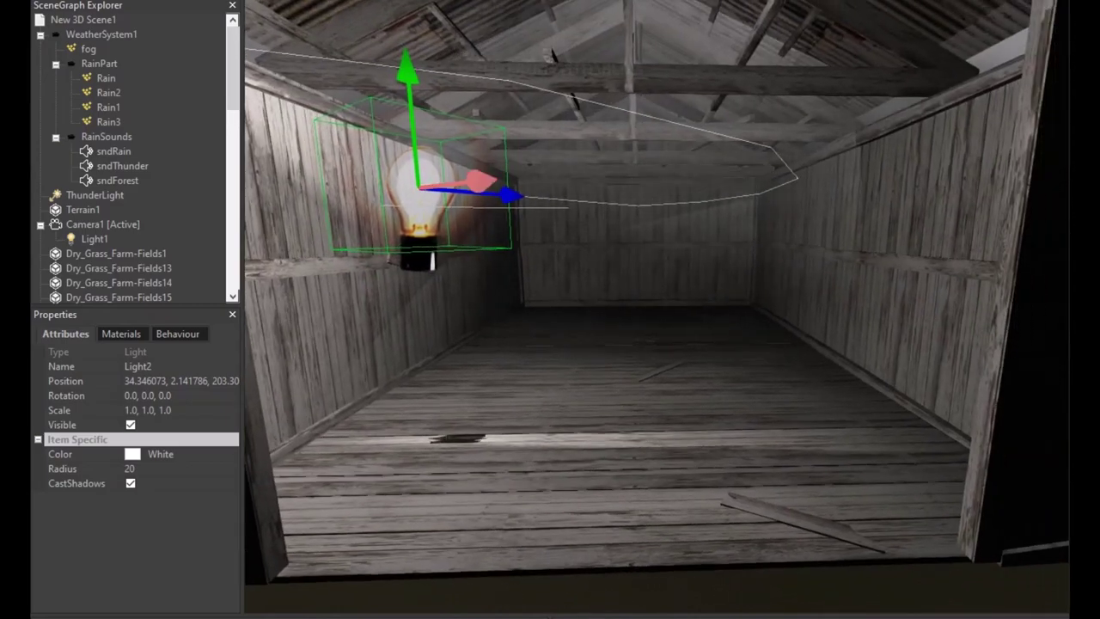
key("Down")
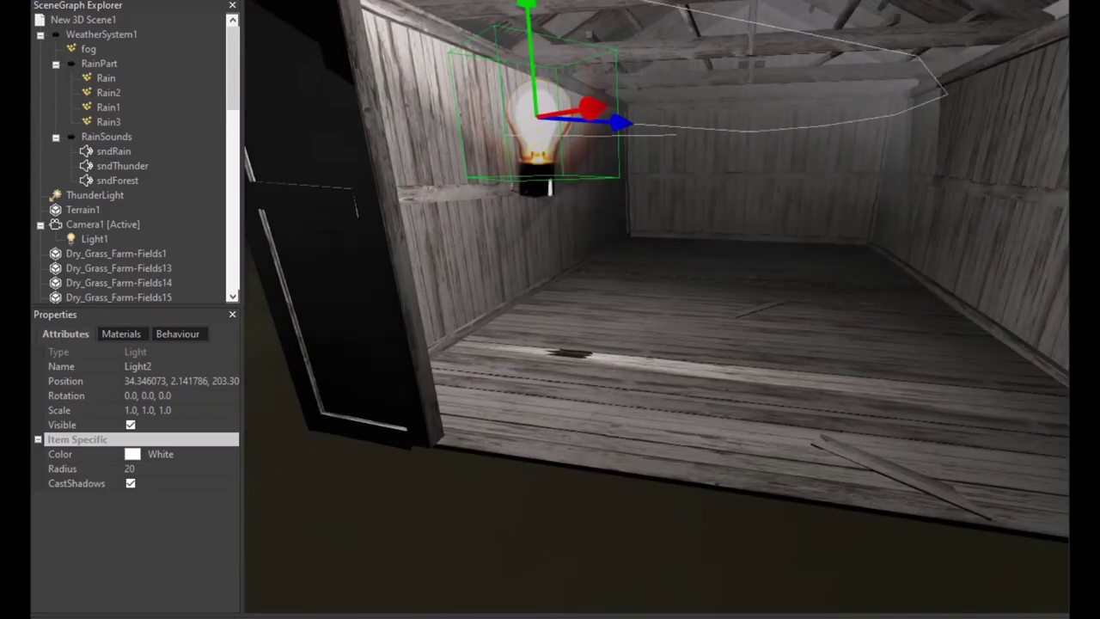
left_click_drag(528, 52, 527, 4)
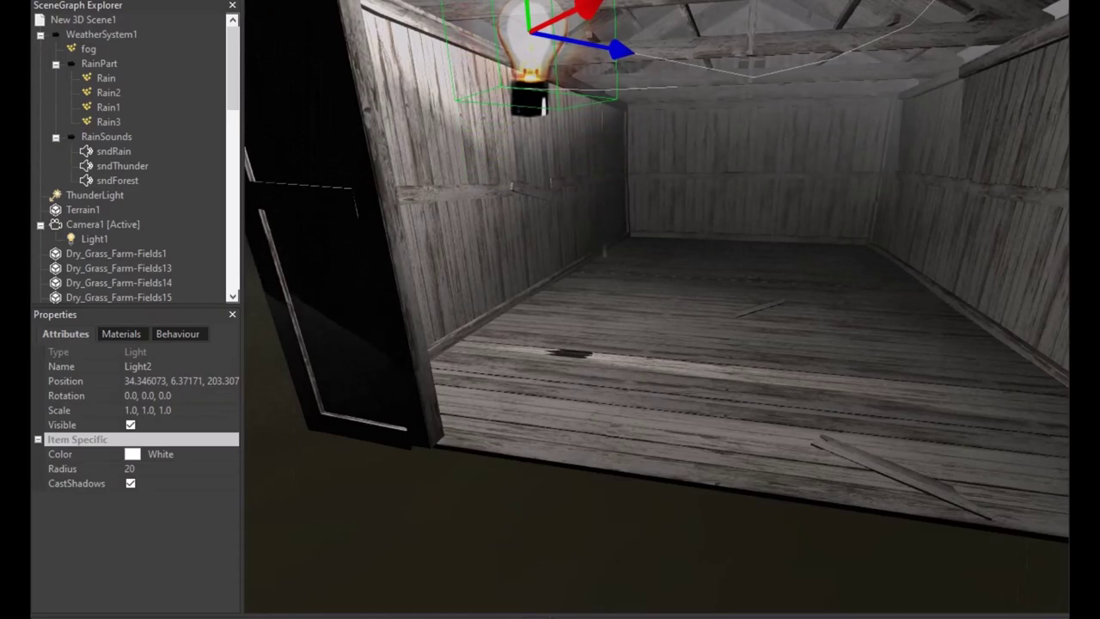
key("Down")
key("Up")
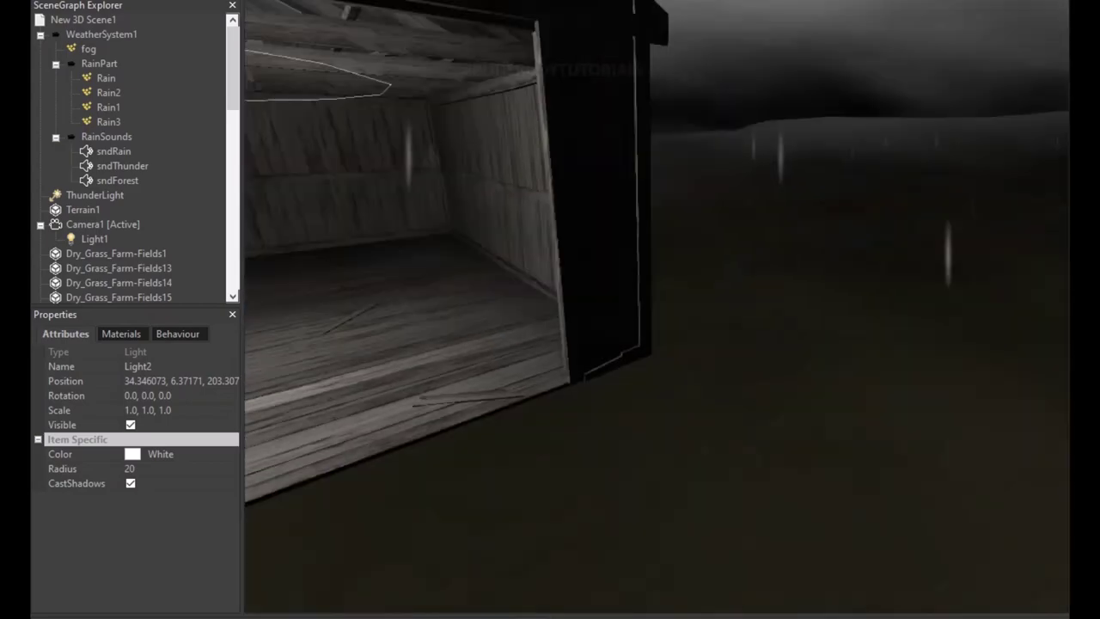
key("Right")
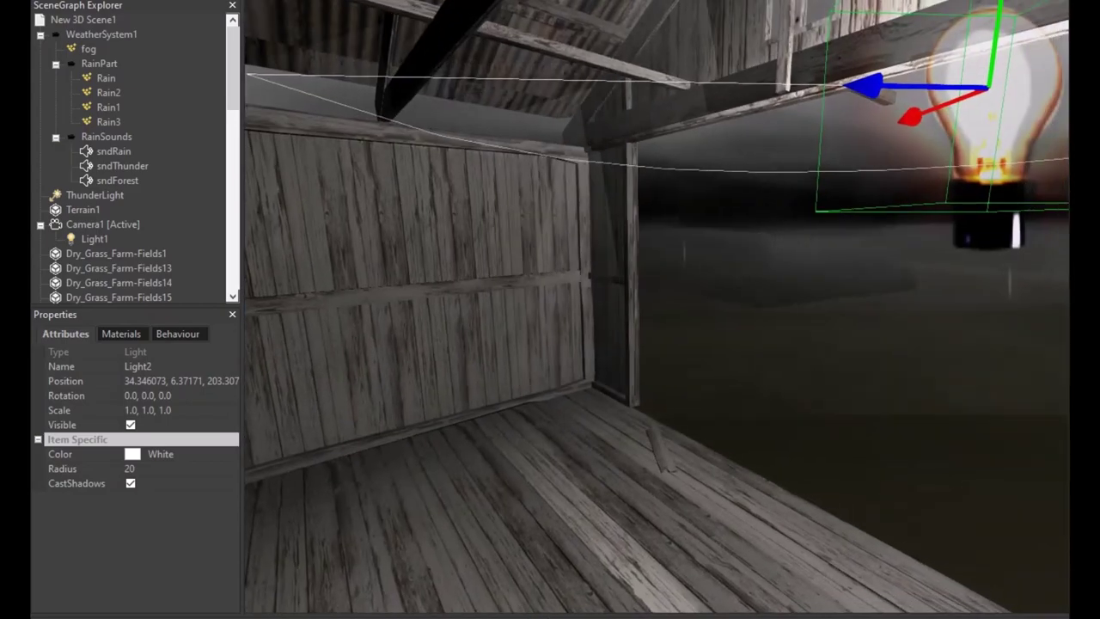
key("Down")
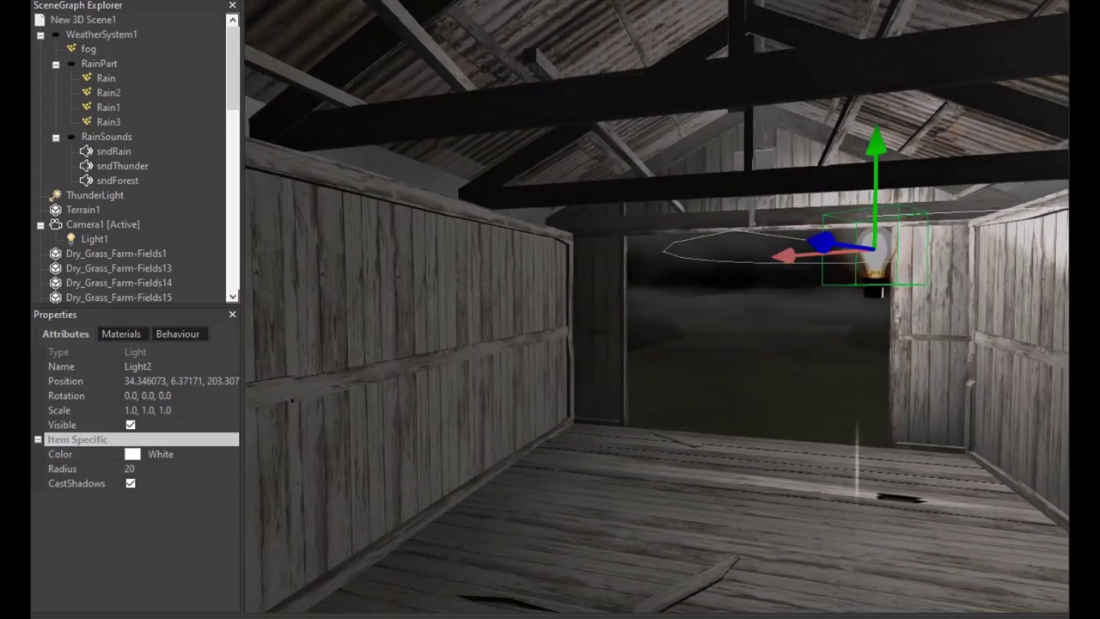
left_click_drag(769, 256, 713, 262)
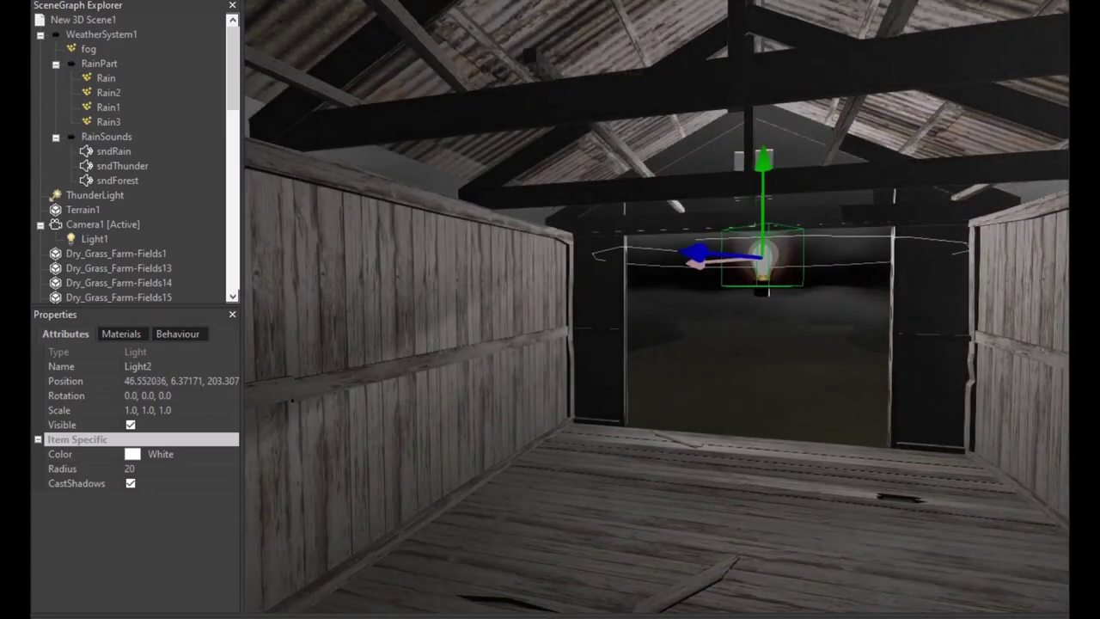
left_click_drag(666, 252, 638, 251)
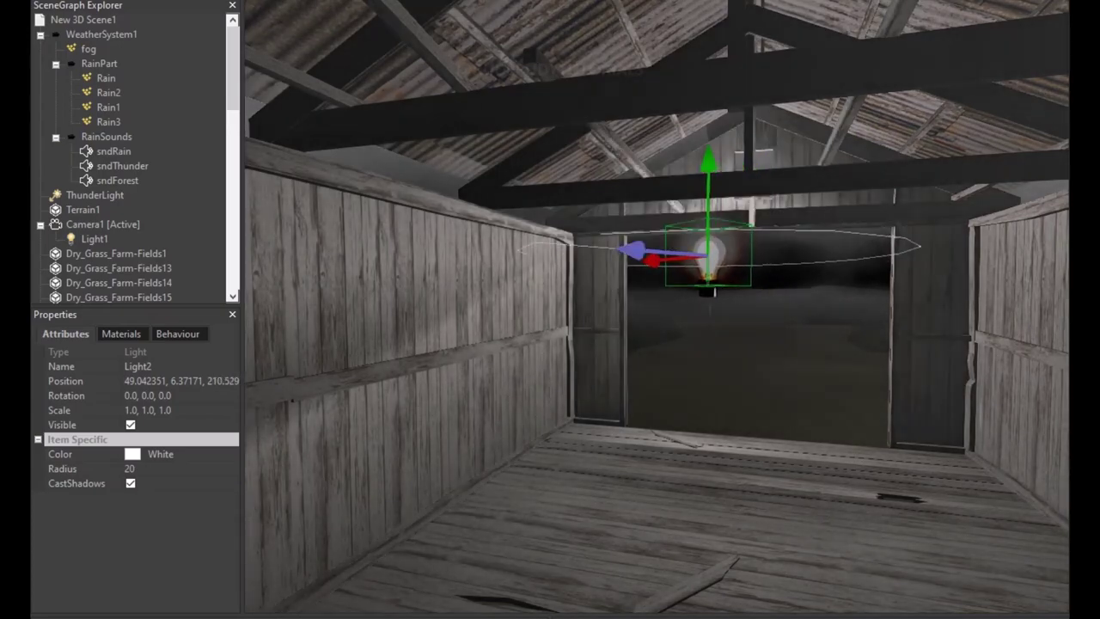
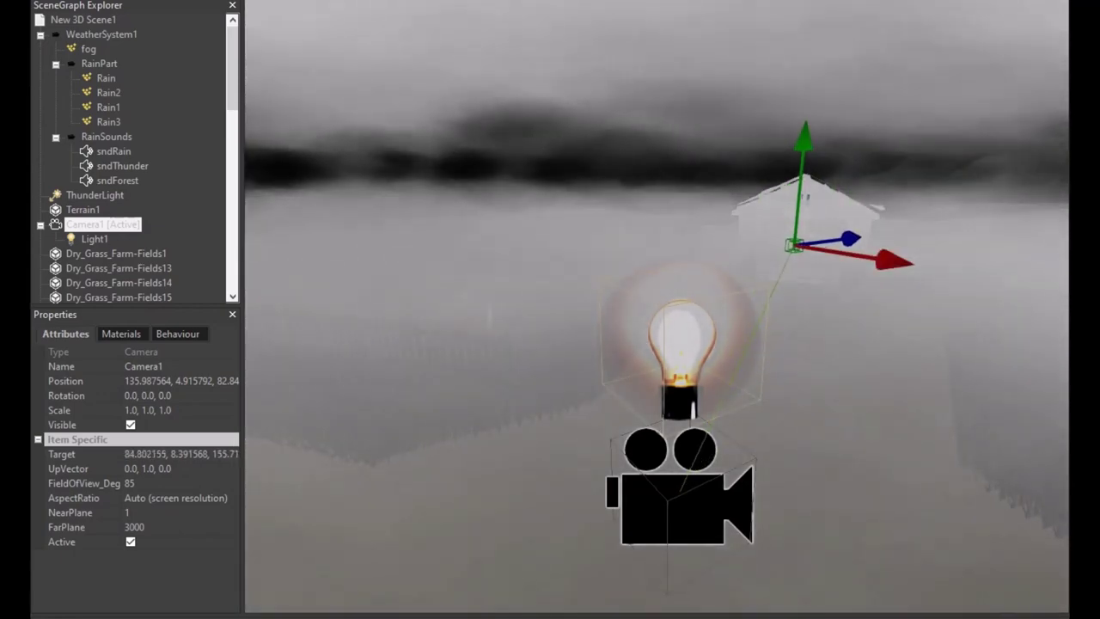
Test-run the farm scene as a Windows .exe to preview the rainy, foggy night view from Camera1.
key("F5")
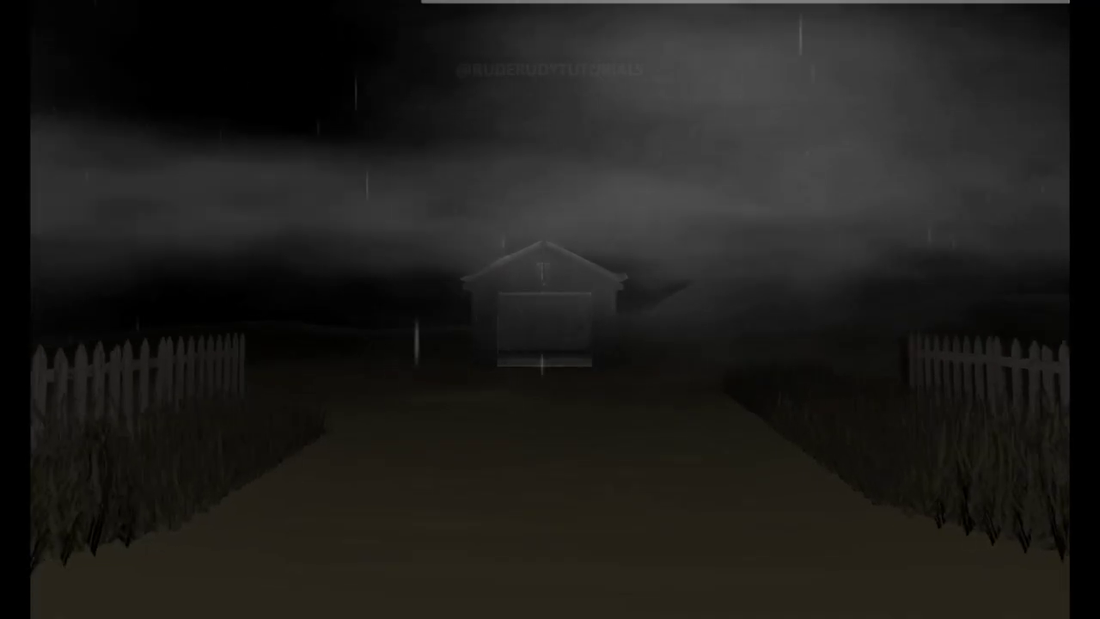